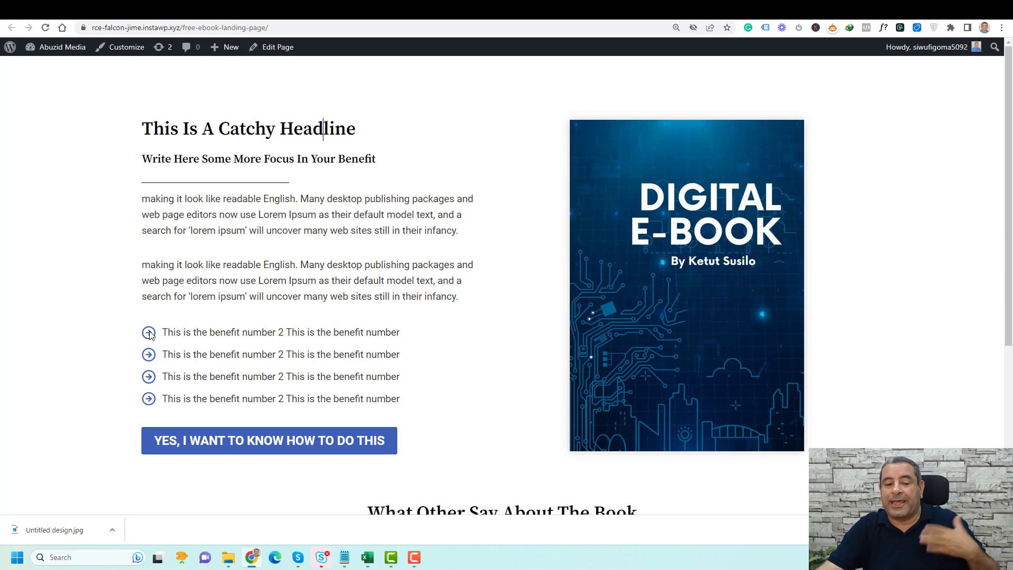
pyautogui.scroll(-2, 150, 333)
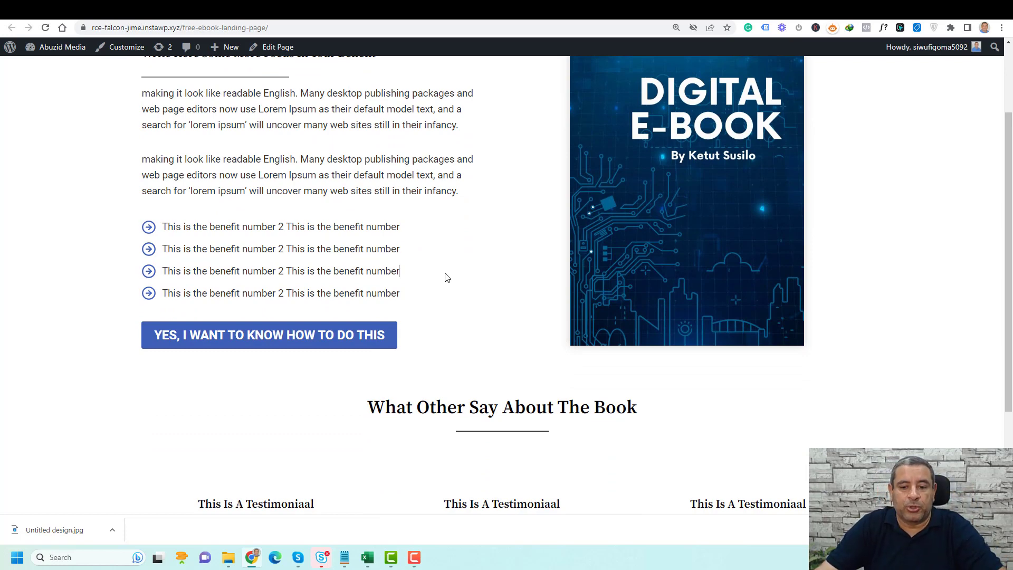
pyautogui.scroll(-3, 447, 278)
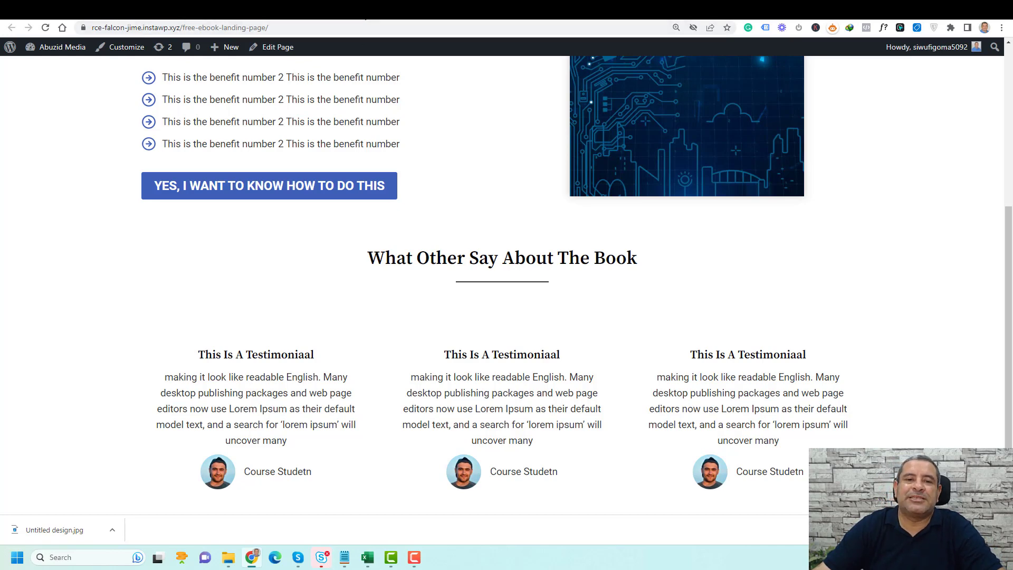
# - Find the Gutenberg Blocks by Kadence Blocks plugin in the WordPress plugin directory, install it and activate it
pyautogui.click(366, 15)
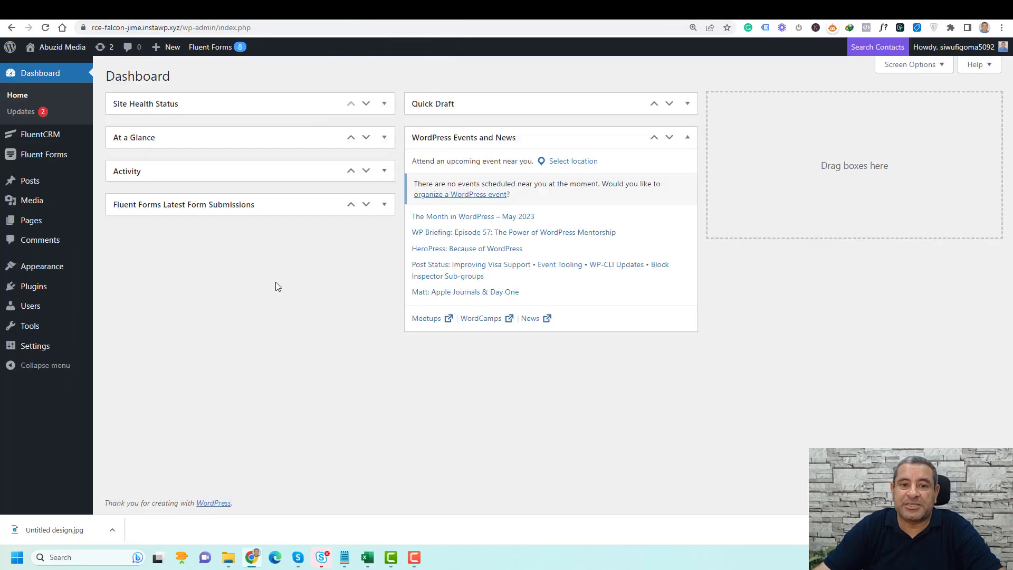
pyautogui.moveTo(39, 294)
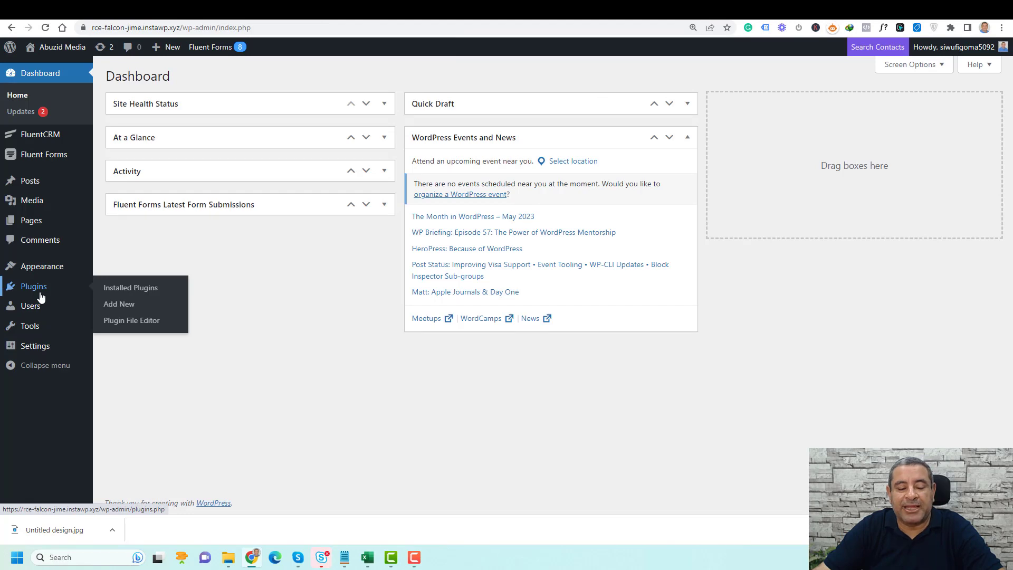
pyautogui.click(122, 305)
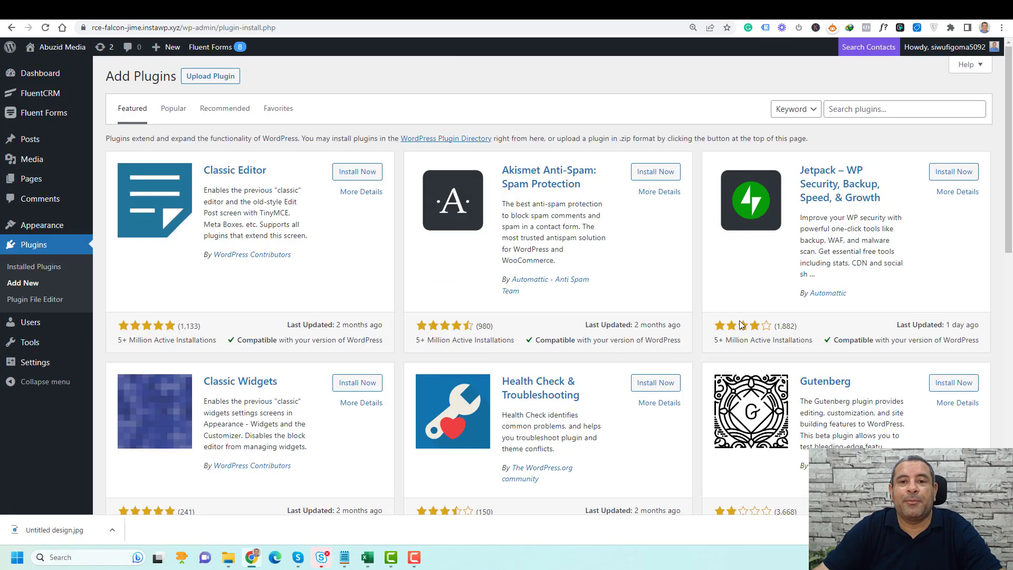
pyautogui.click(896, 110)
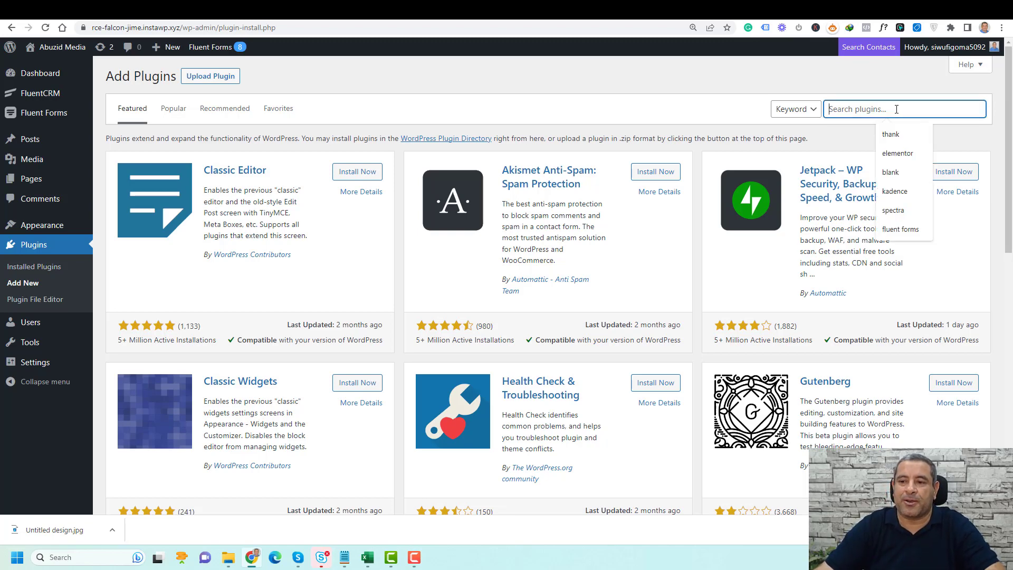
pyautogui.click(887, 134)
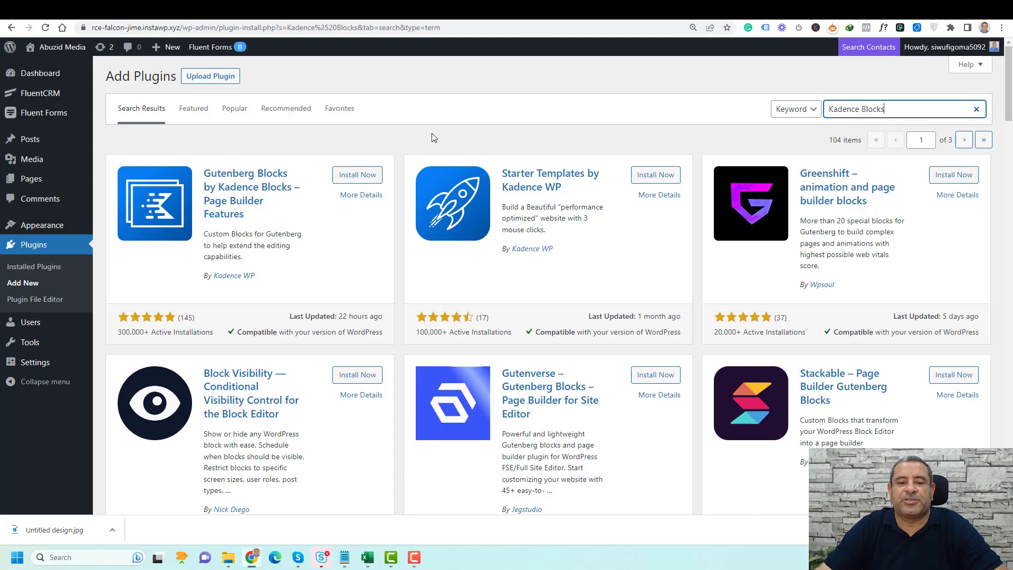
pyautogui.click(363, 175)
pyautogui.click(374, 176)
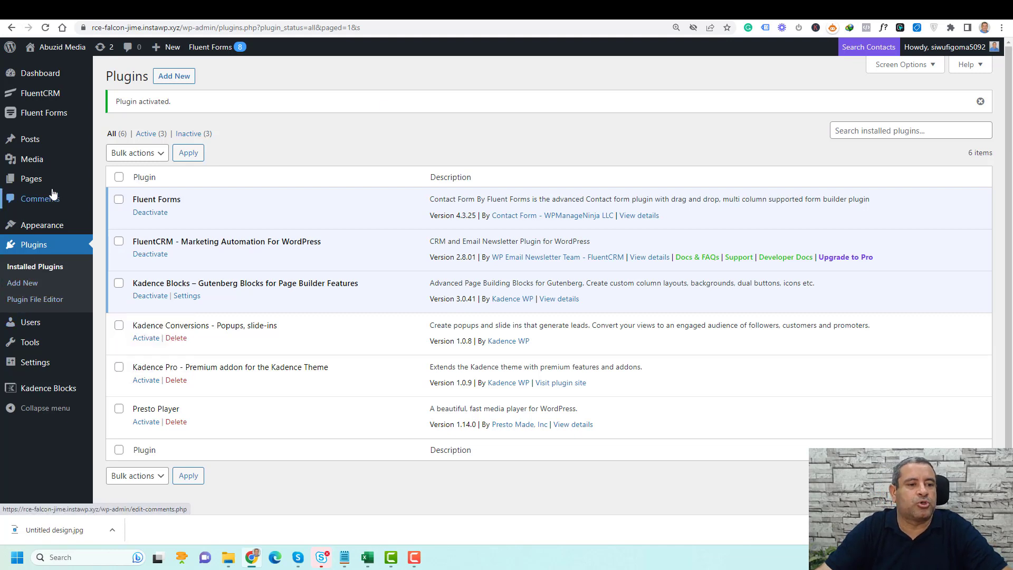
# - Create a new page titled "Ebook Landing Page" and start its first content block
pyautogui.moveTo(56, 184)
pyautogui.click(109, 200)
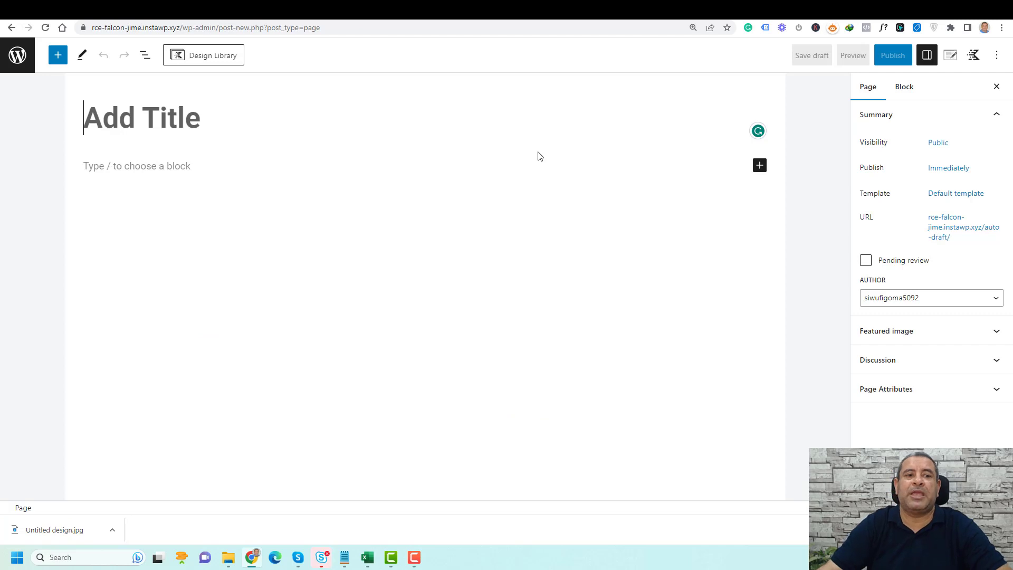
pyautogui.write('Ebook Landing Page')
pyautogui.click(225, 171)
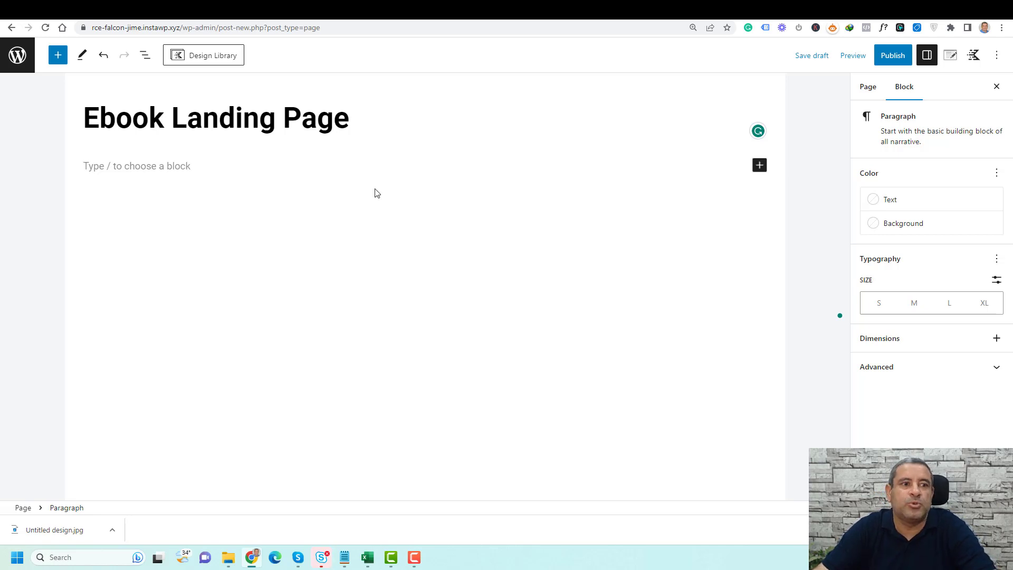
# - Insert a Kadence Row Layout block with two equal columns below the page title
pyautogui.click(58, 60)
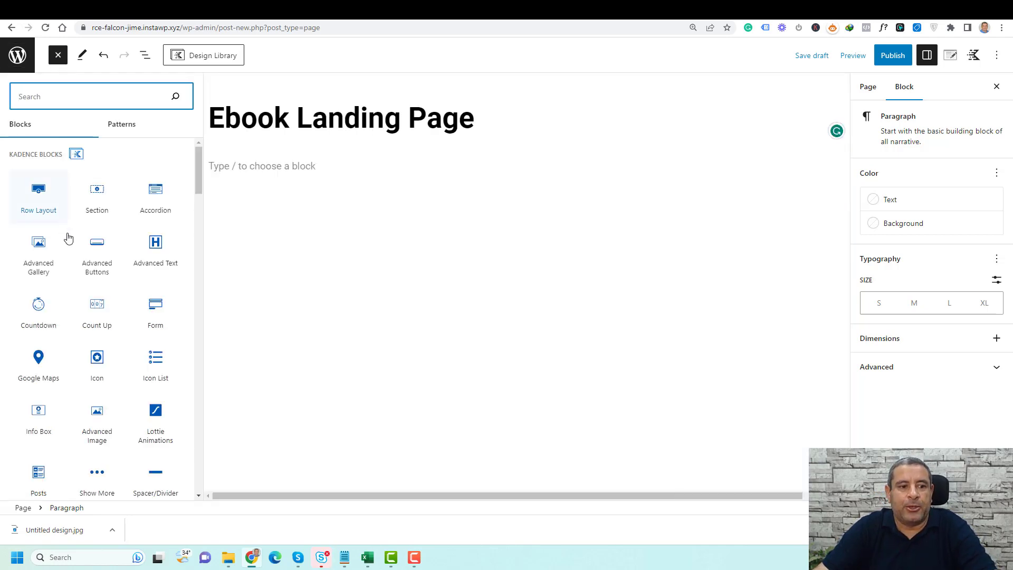
pyautogui.scroll(-1, 105, 265)
pyautogui.scroll(1, 108, 253)
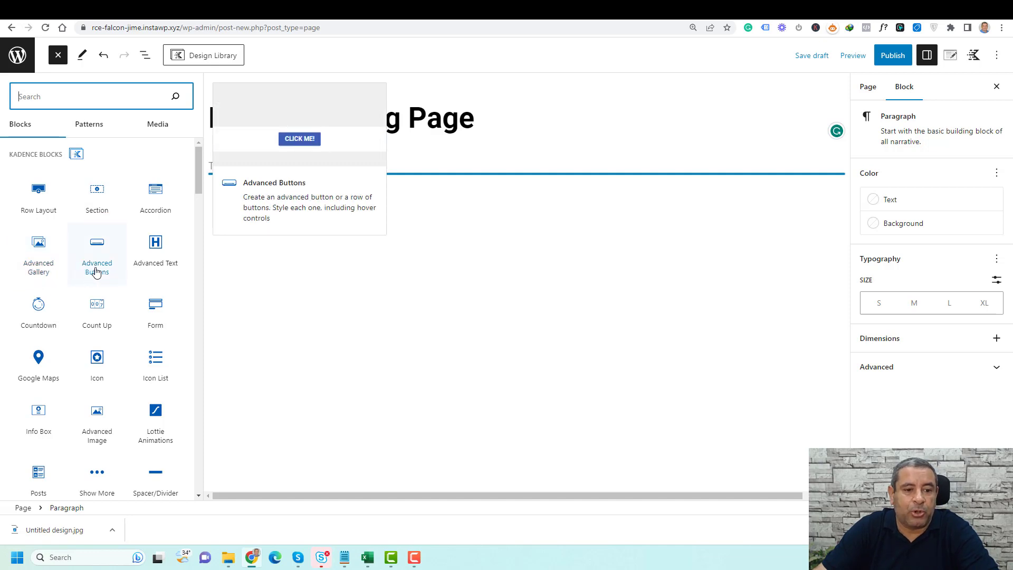
pyautogui.scroll(-1, 139, 271)
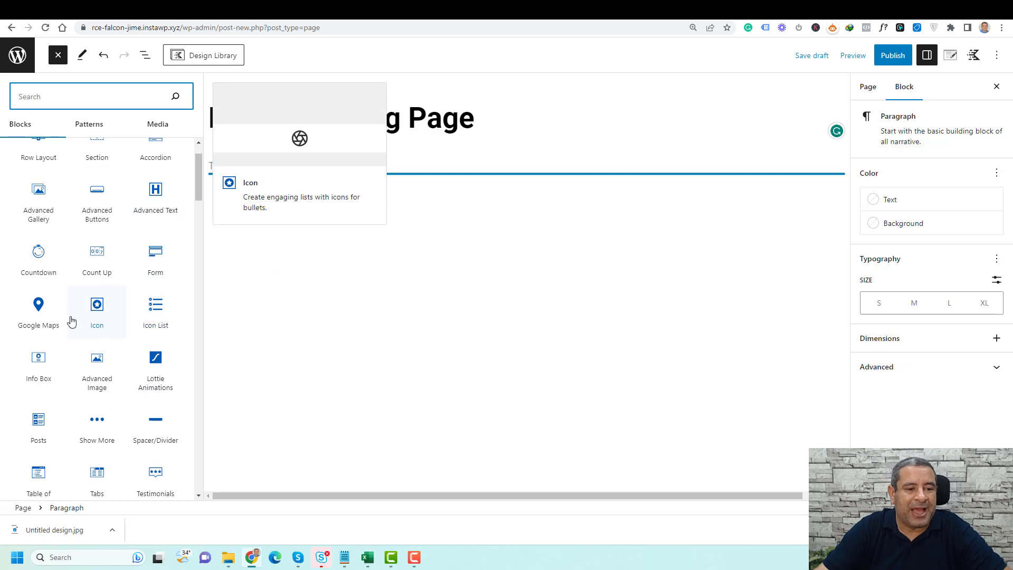
pyautogui.scroll(-3, 62, 332)
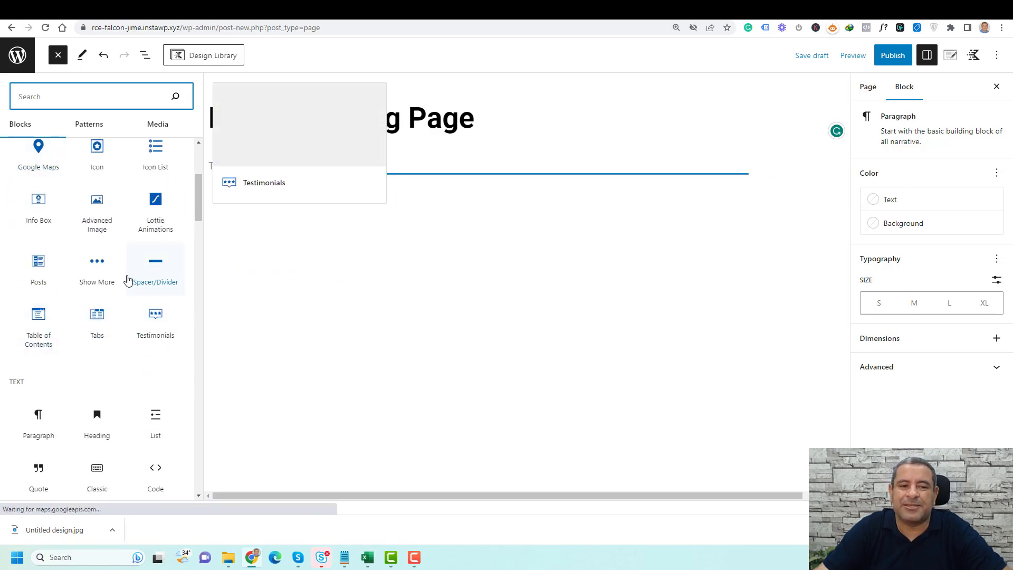
pyautogui.scroll(4, 128, 279)
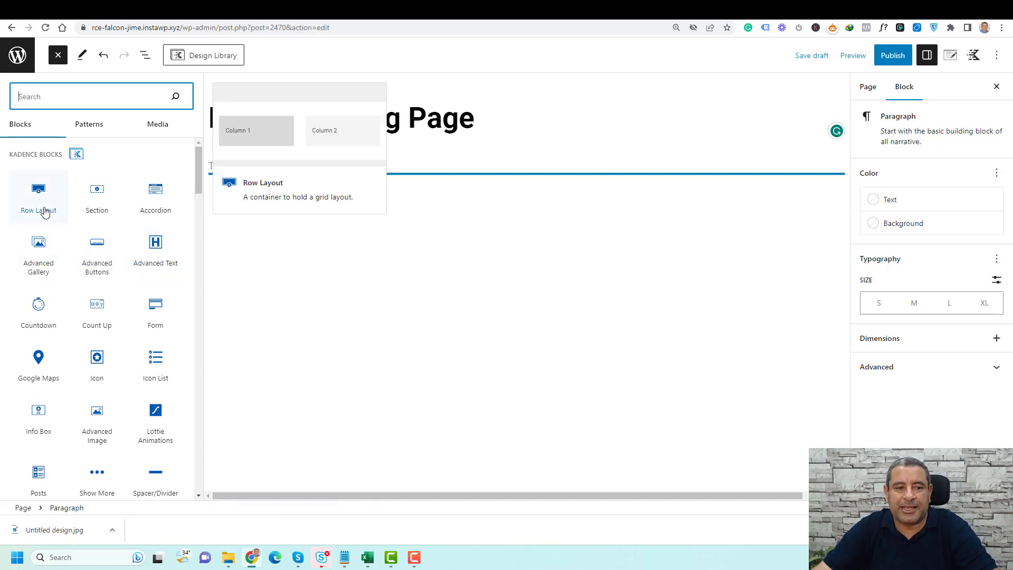
pyautogui.click(45, 212)
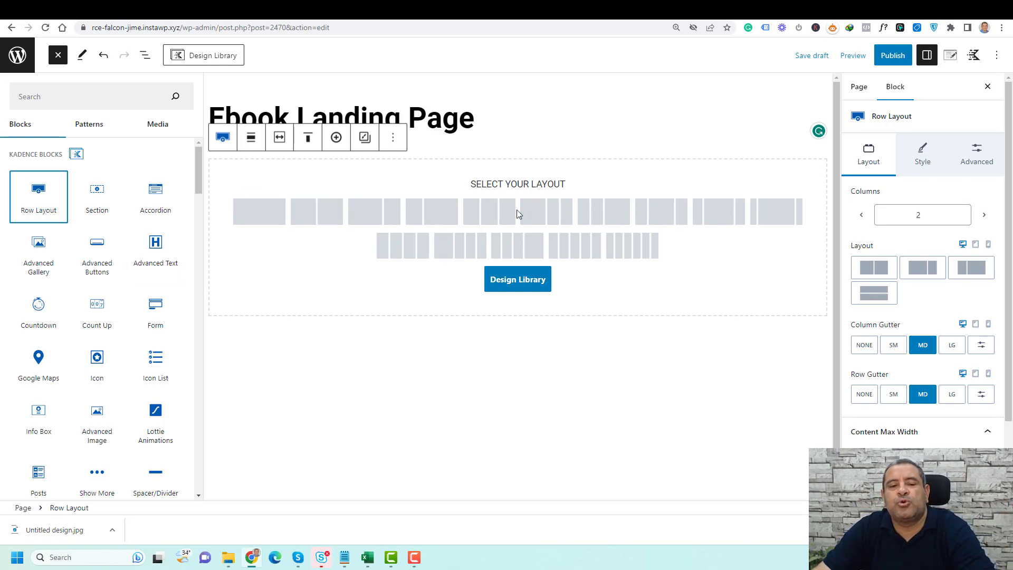
pyautogui.click(333, 217)
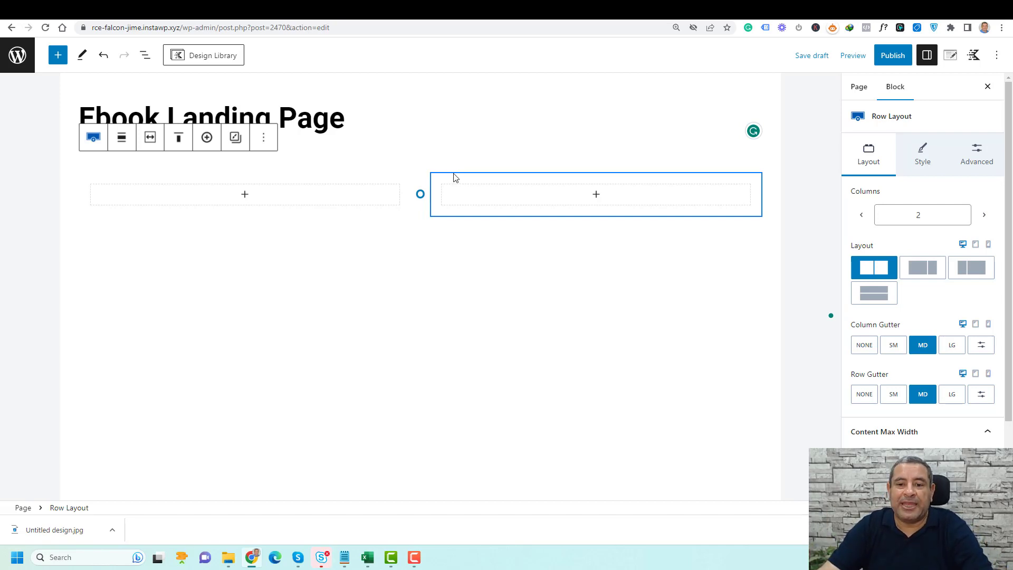
# - Add an Advanced Image block to the second column and fill it with the Digital E-Book cover Untitled-design.jpg from the media library
pyautogui.click(532, 182)
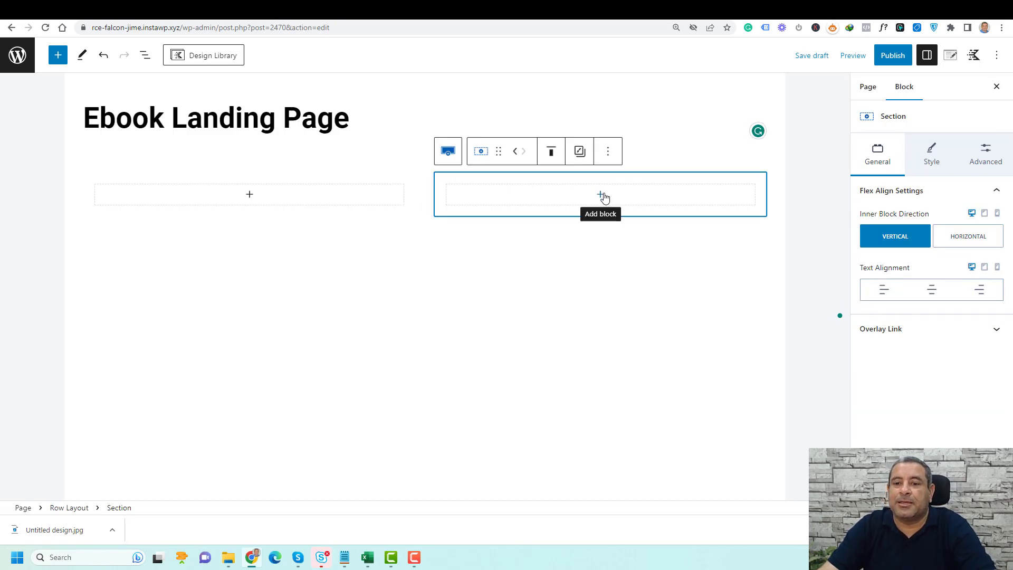
pyautogui.click(58, 59)
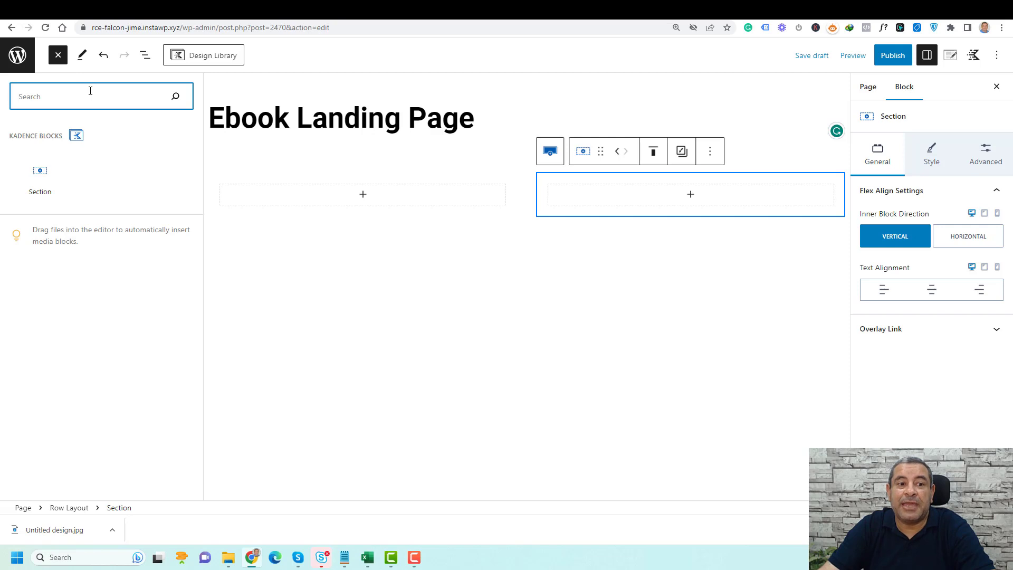
pyautogui.write('advance')
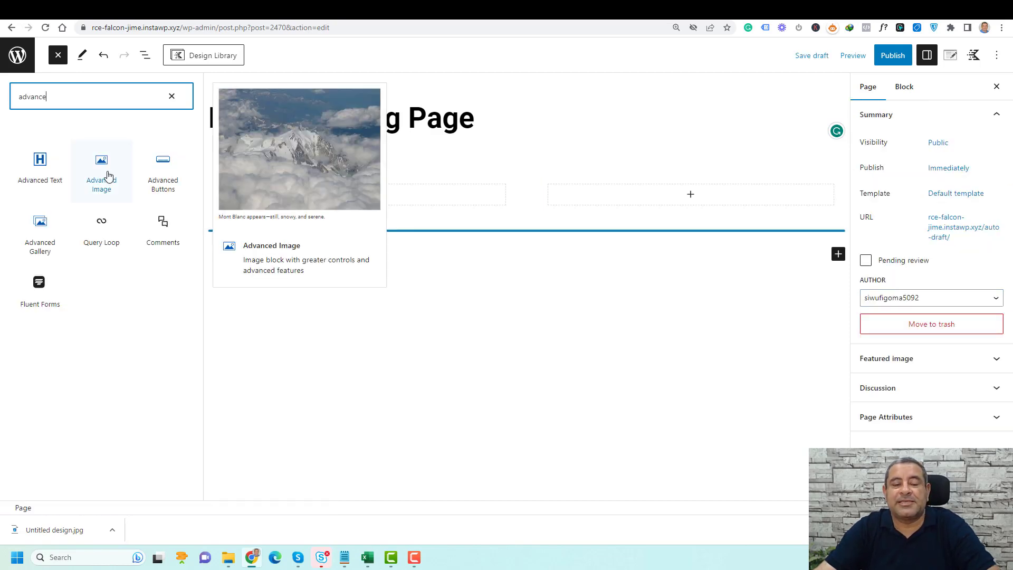
pyautogui.moveTo(108, 175); pyautogui.dragTo(726, 201)
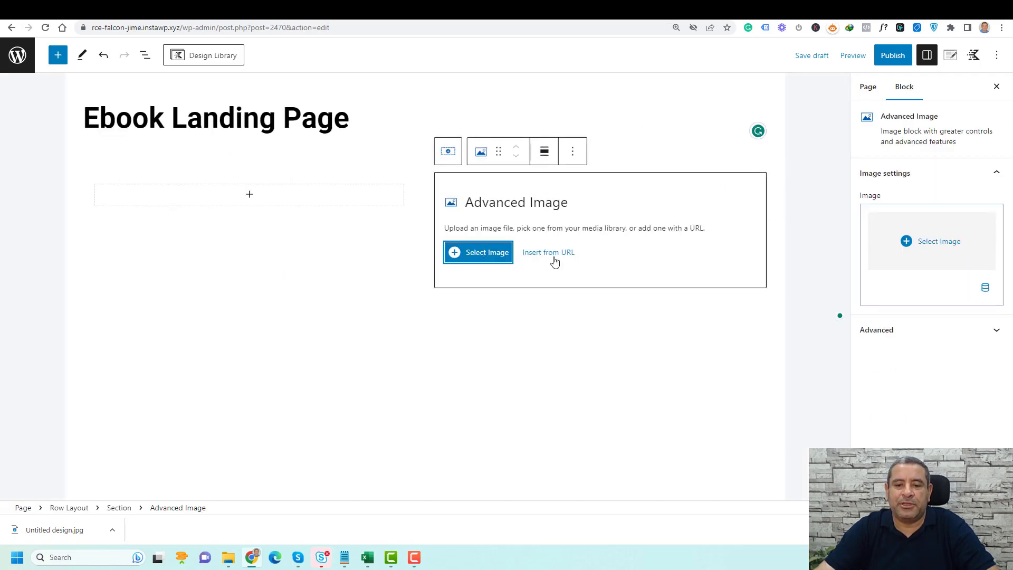
pyautogui.click(490, 259)
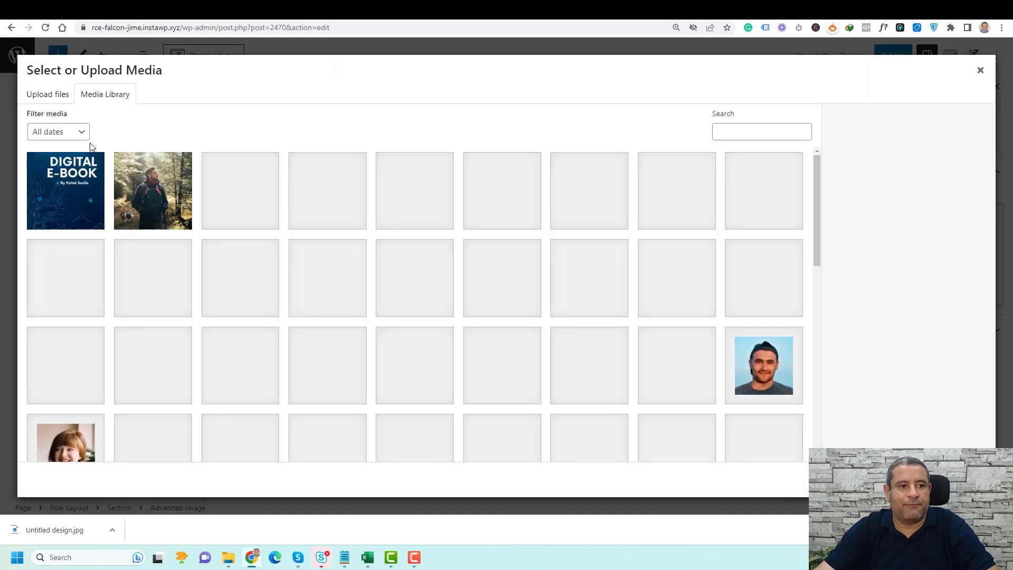
pyautogui.click(77, 192)
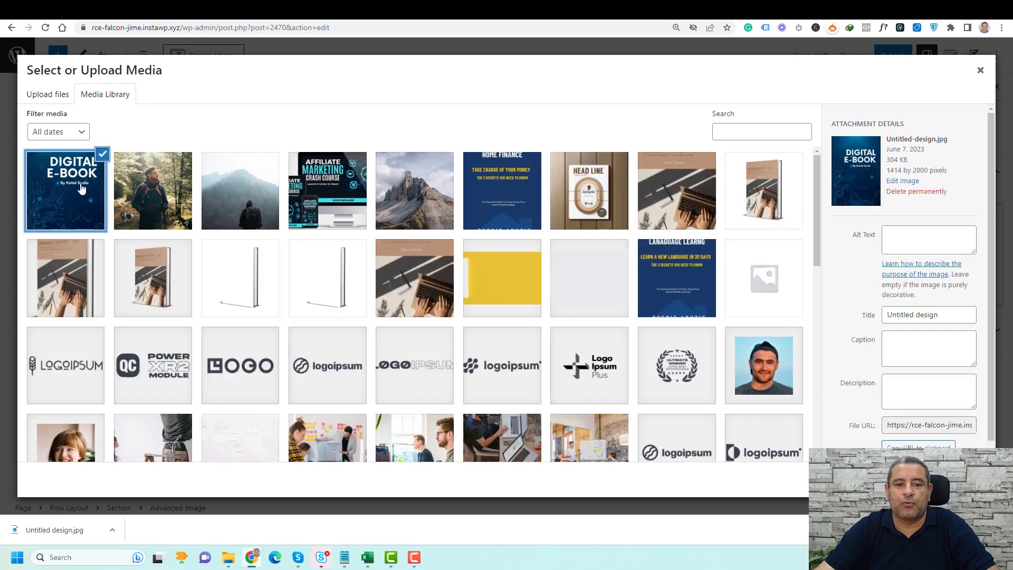
pyautogui.click(955, 480)
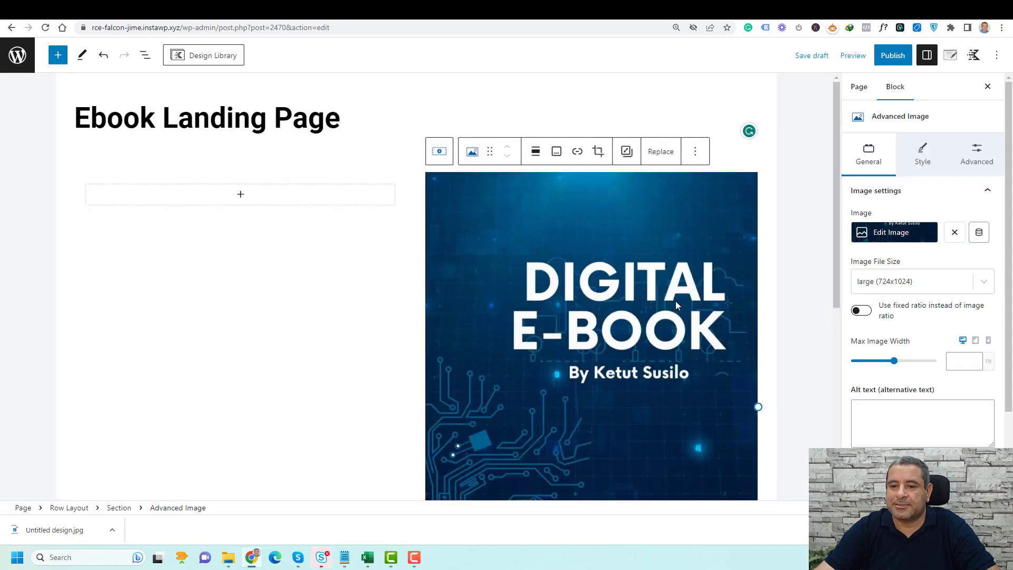
# - Center the e-book cover image in its column and reduce its maximum width to 339 px
pyautogui.scroll(-3, 670, 301)
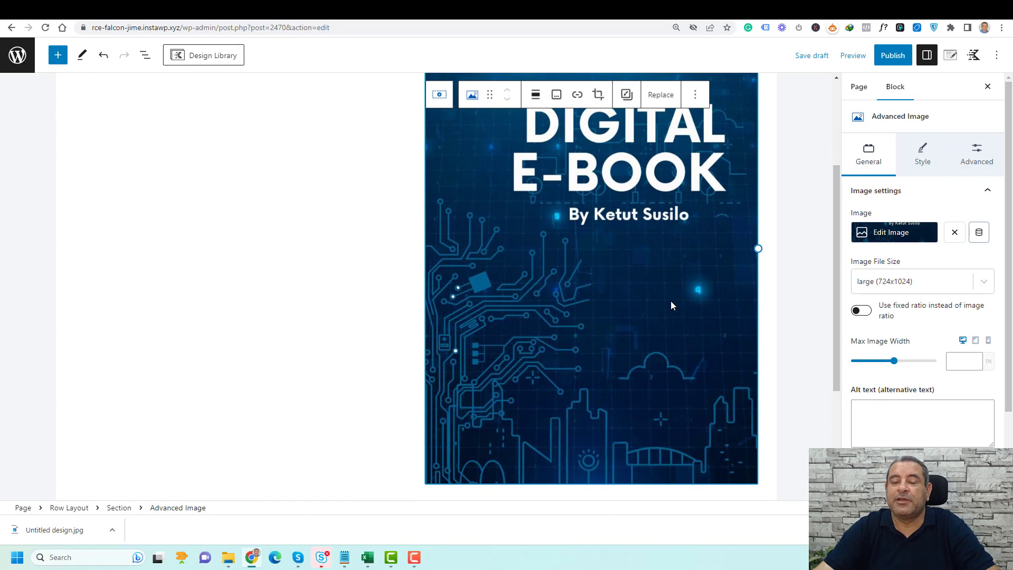
pyautogui.scroll(2, 671, 302)
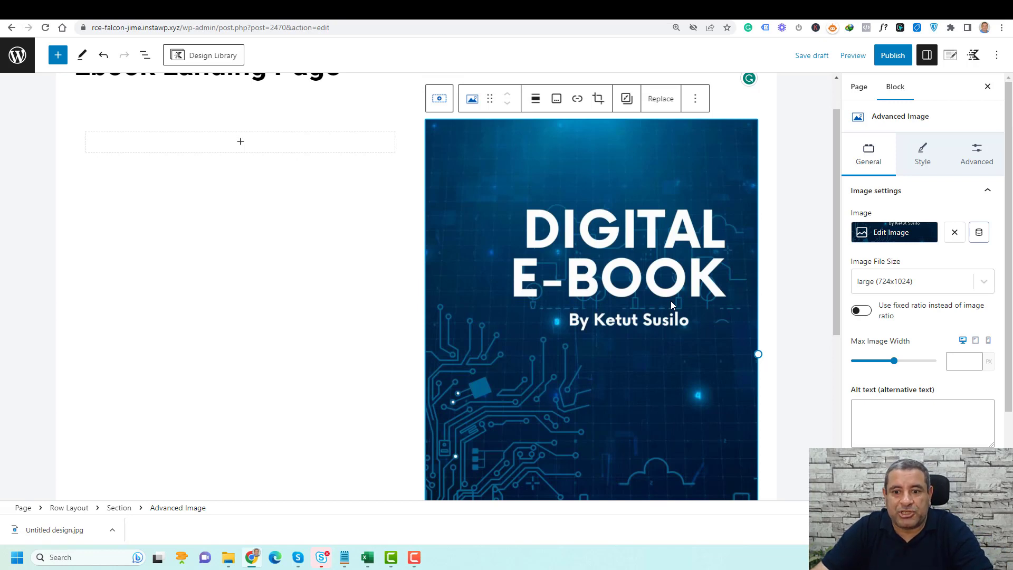
pyautogui.scroll(-2, 671, 305)
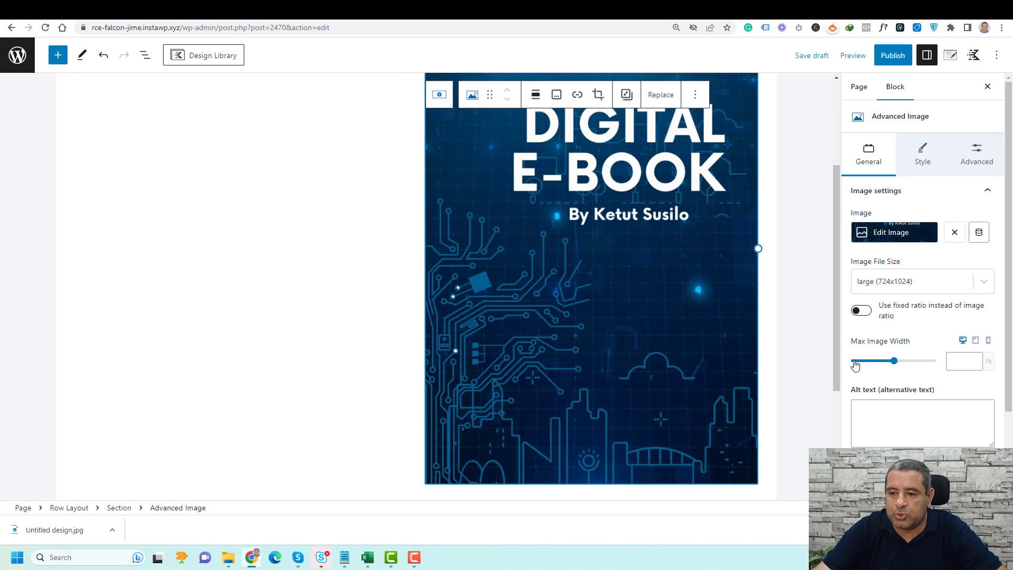
pyautogui.moveTo(902, 360); pyautogui.dragTo(859, 363)
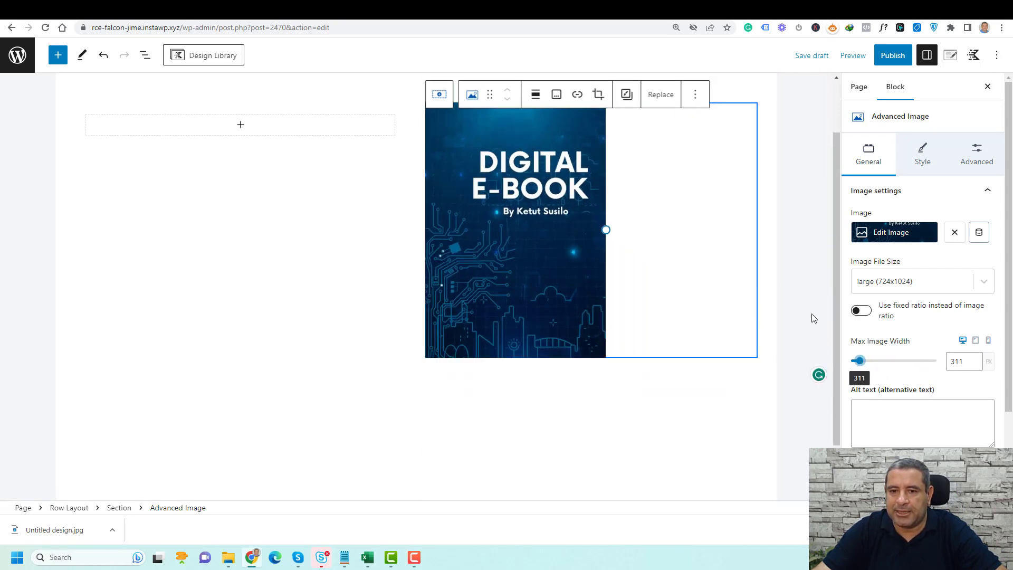
pyautogui.click(535, 97)
pyautogui.click(584, 173)
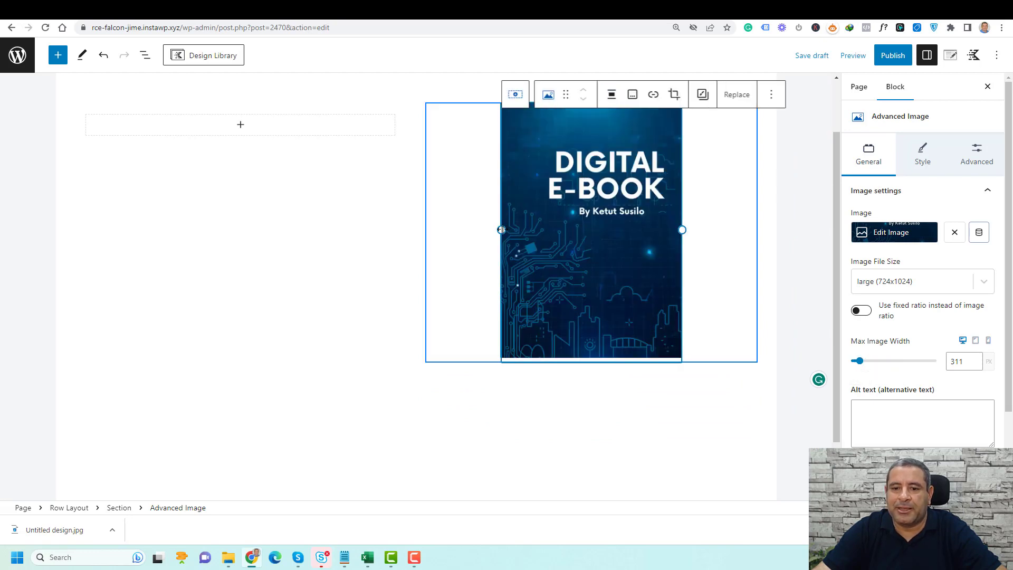
pyautogui.moveTo(501, 230); pyautogui.dragTo(486, 232)
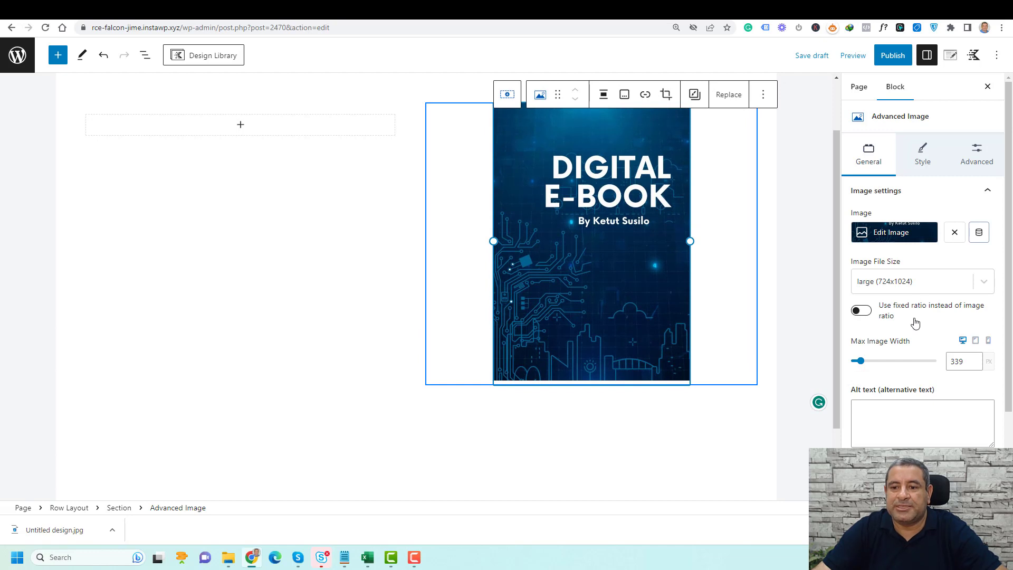
# - Enable the box shadow in the e-book cover image's style settings
pyautogui.scroll(-2, 914, 320)
pyautogui.scroll(3, 914, 320)
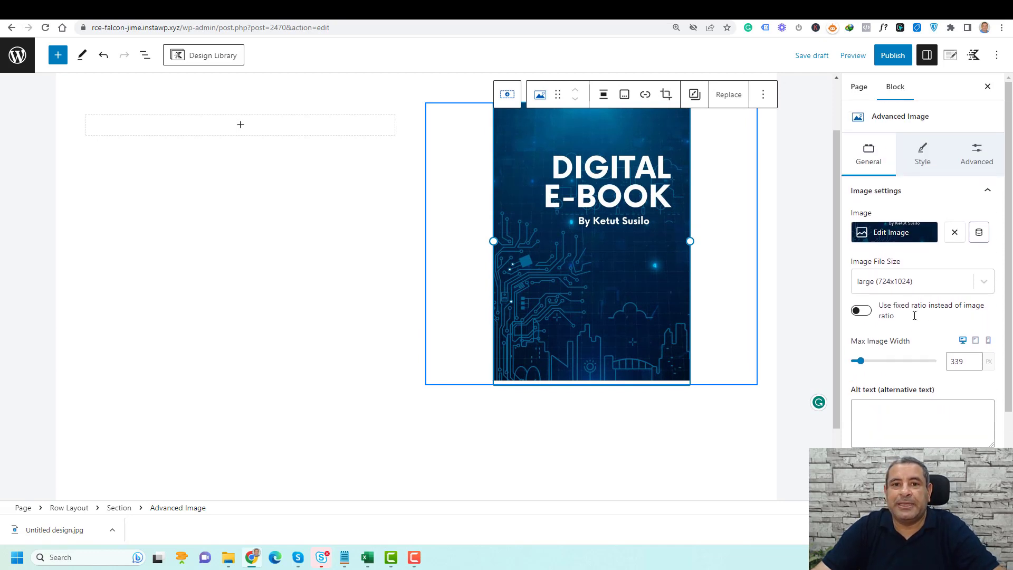
pyautogui.click(917, 158)
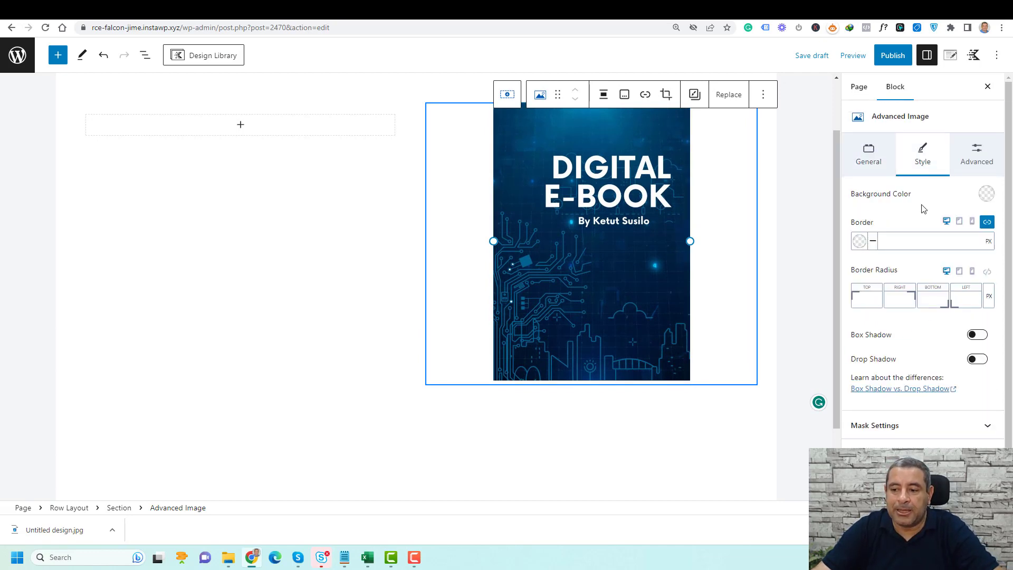
pyautogui.scroll(-1, 916, 369)
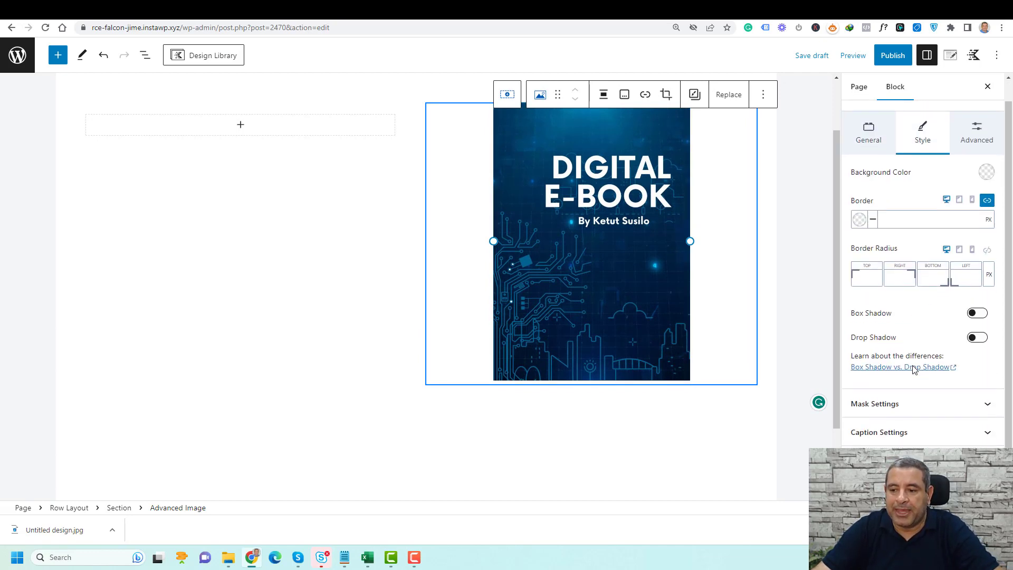
pyautogui.click(977, 310)
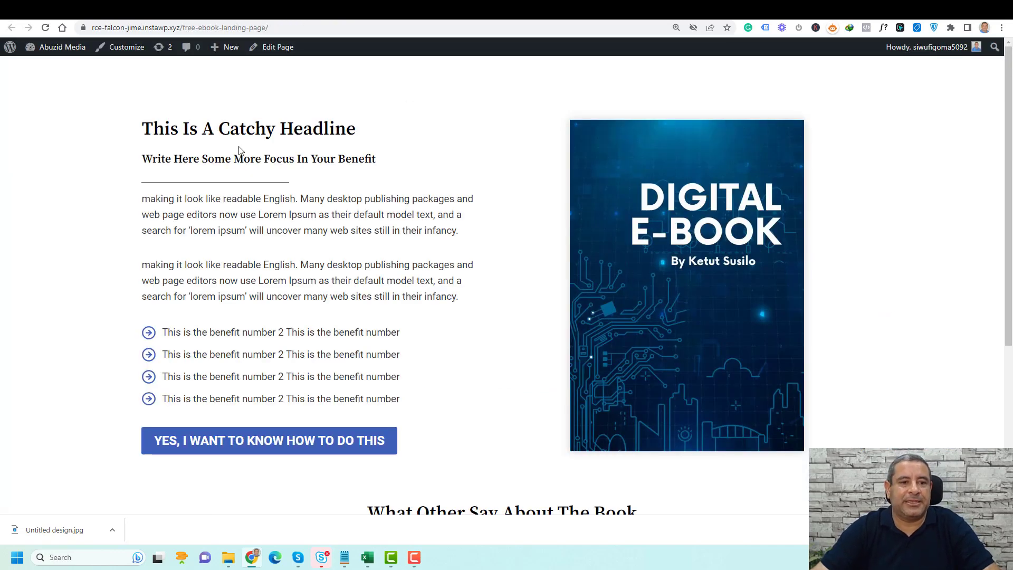
# - Add an Advanced Text block to the first column with the sample page's headline "This Is A Catchy Headline"
pyautogui.tripleClick(221, 135)
pyautogui.hotkey('ctrl', 'c')
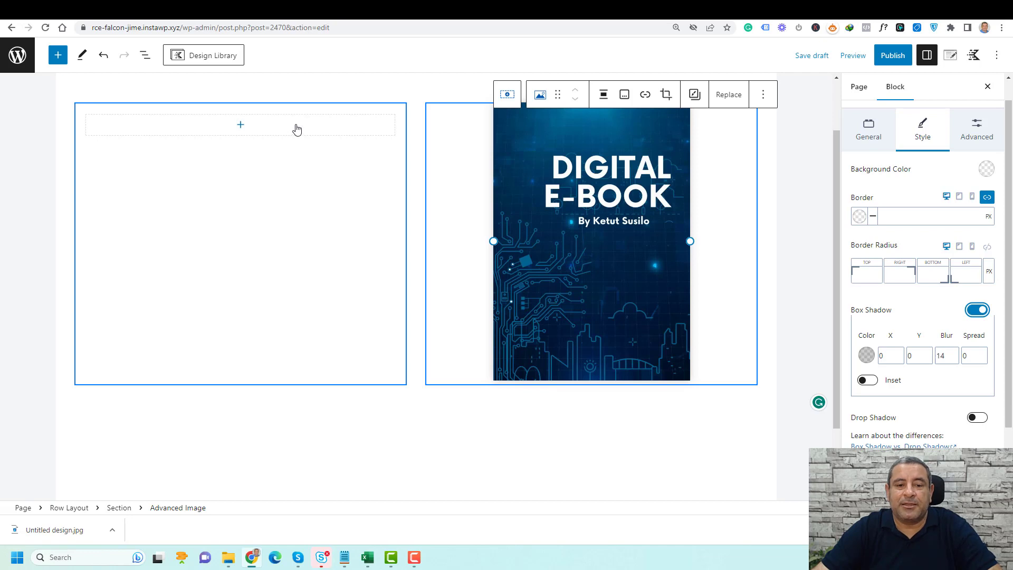
pyautogui.click(304, 109)
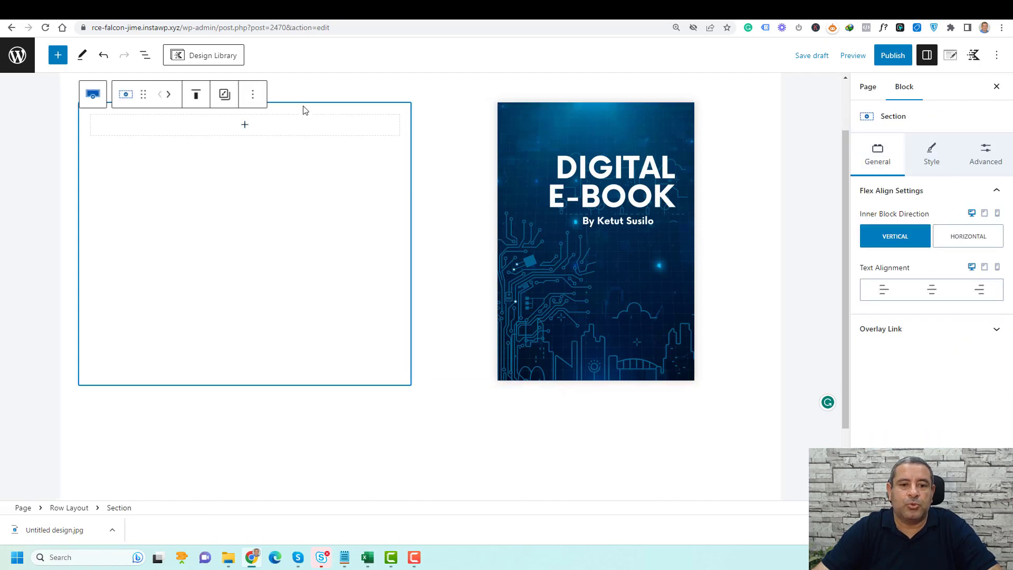
pyautogui.click(58, 54)
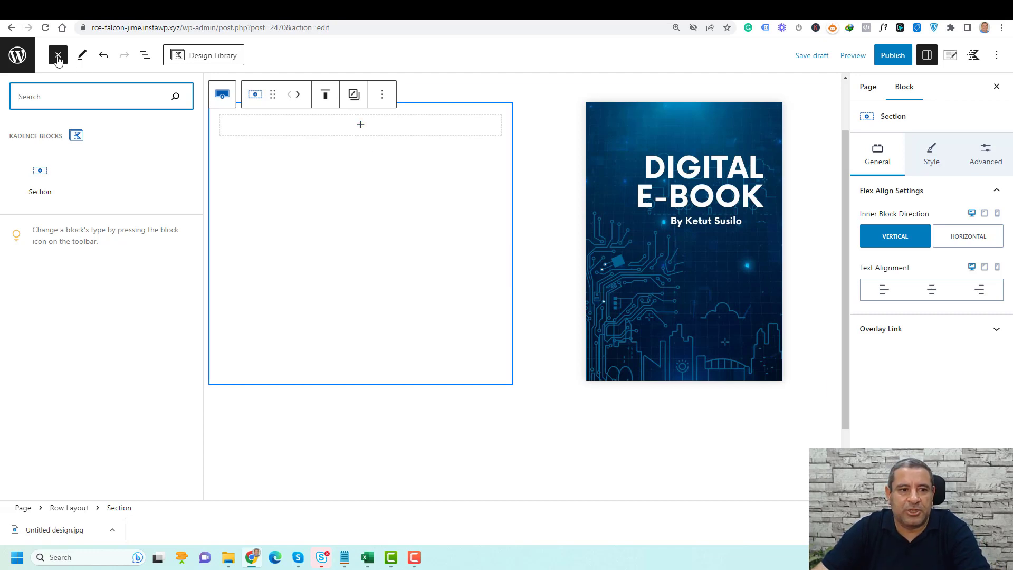
pyautogui.click(57, 56)
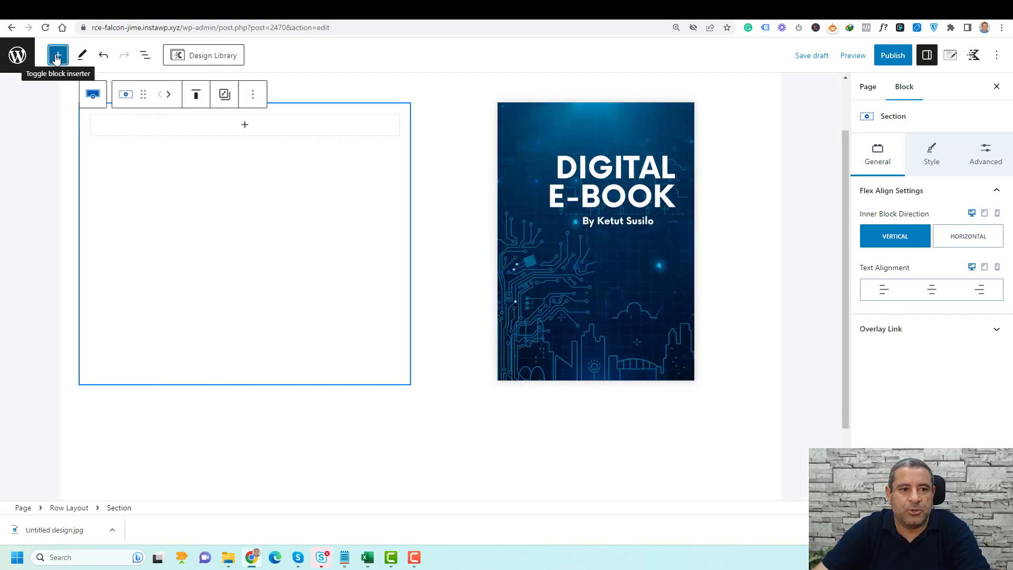
pyautogui.click(257, 130)
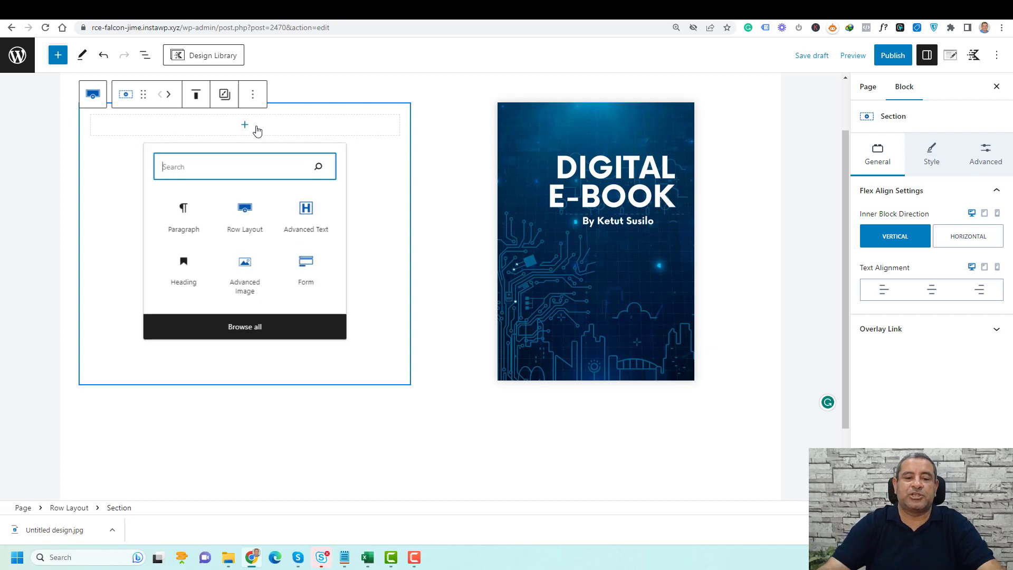
pyautogui.click(300, 225)
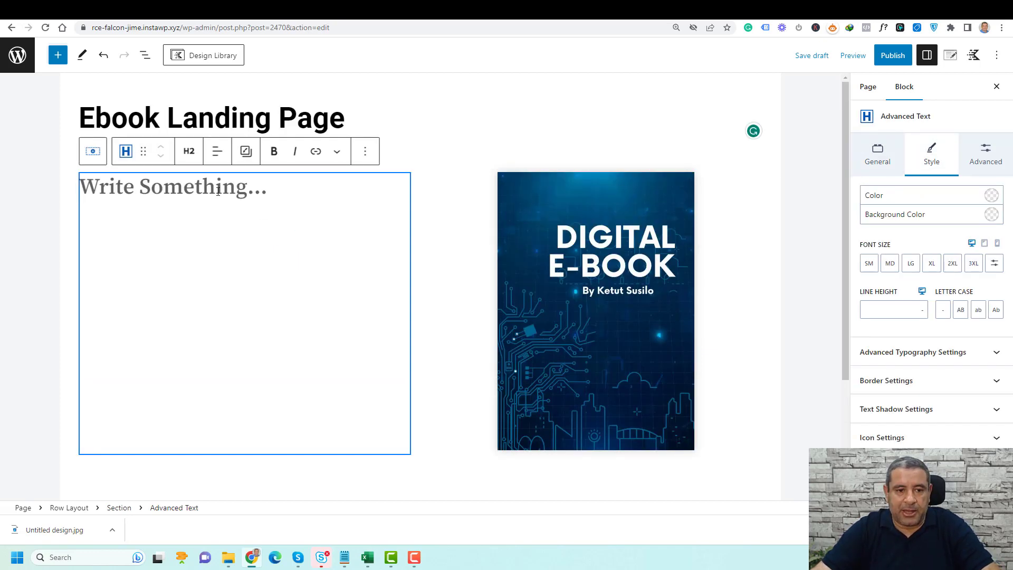
pyautogui.hotkey('ctrl', 'v')
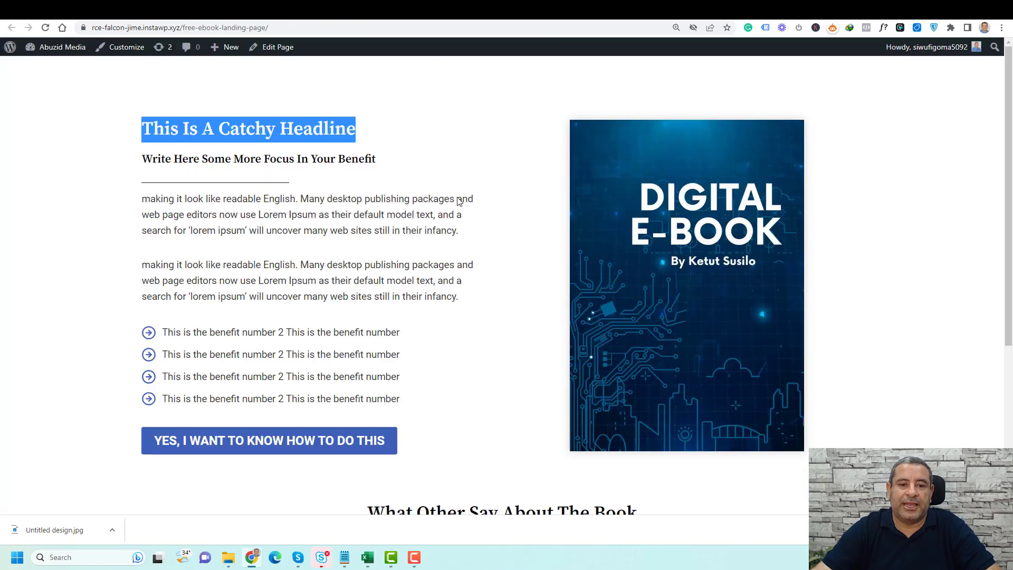
# - Duplicate the headline block and replace the copy's text with the sample page's "Write Here Some More Focus In Your Benefit"
pyautogui.click(334, 154)
pyautogui.tripleClick(335, 158)
pyautogui.hotkey('ctrl', 'c')
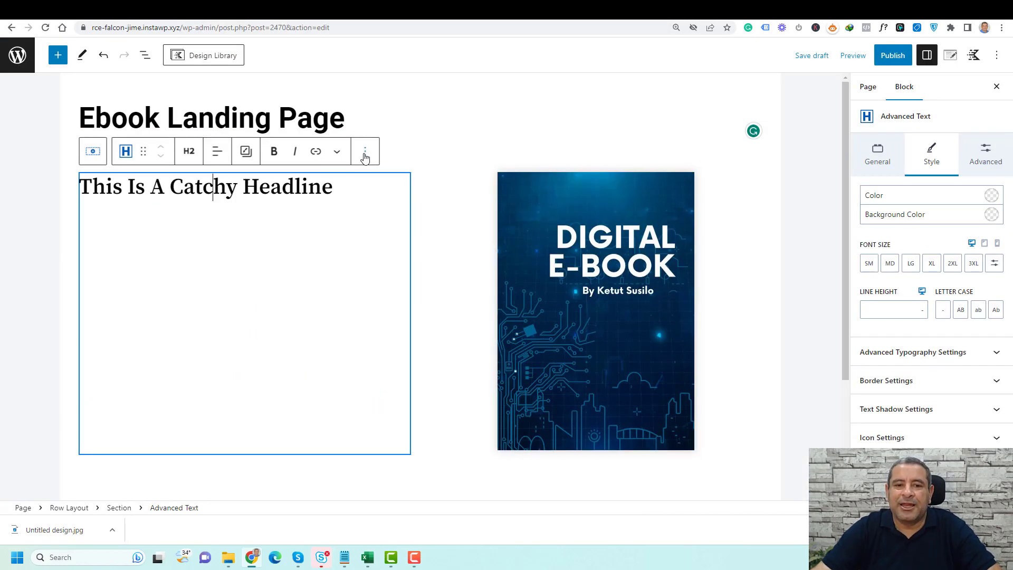
pyautogui.click(365, 153)
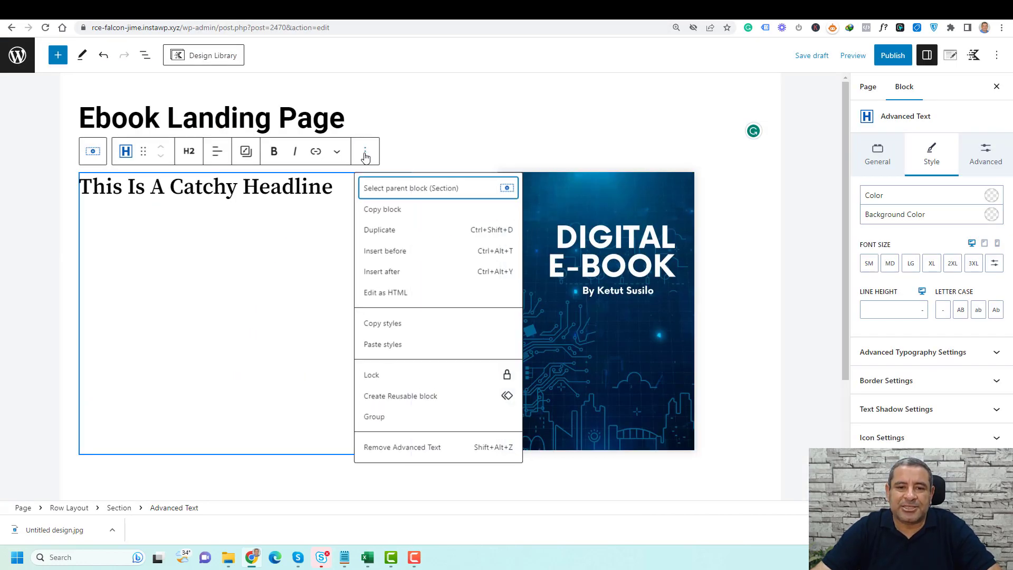
pyautogui.click(384, 230)
pyautogui.tripleClick(229, 237)
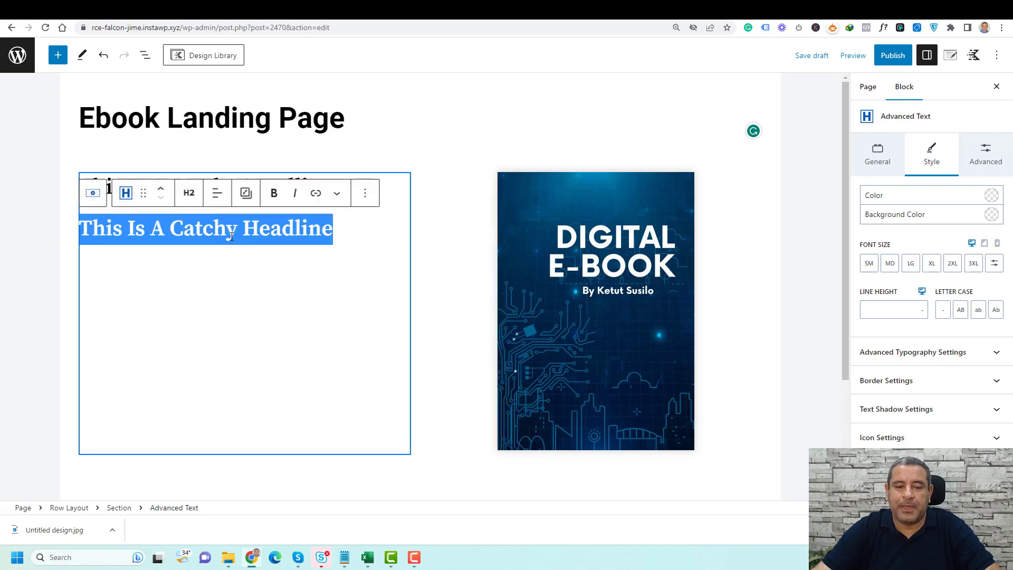
pyautogui.hotkey('ctrl', 'v')
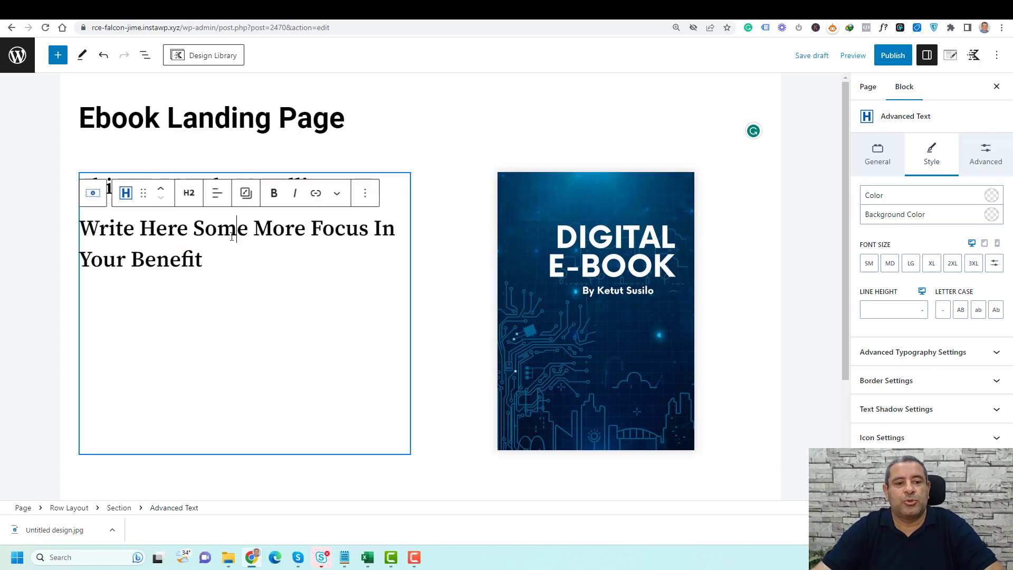
# - Set the font size of the "Write Here Some More Focus In Your Benefit" subheading to MD
pyautogui.click(291, 158)
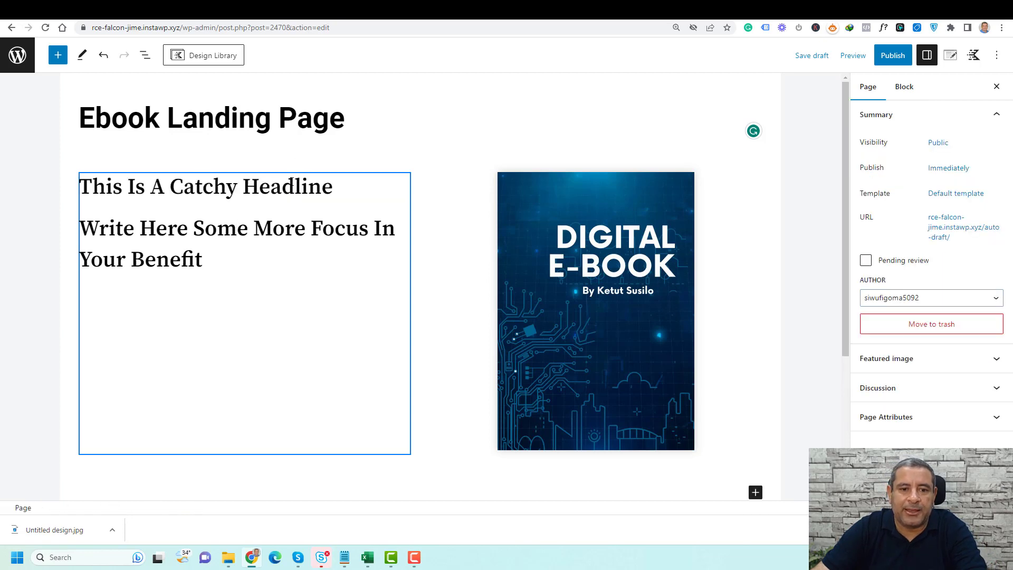
pyautogui.click(294, 186)
pyautogui.click(283, 221)
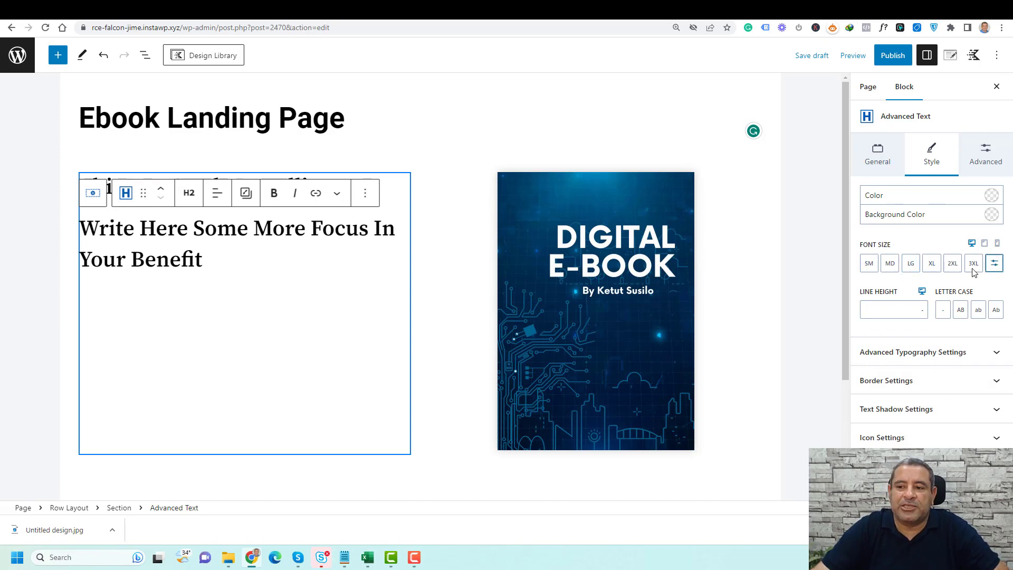
pyautogui.click(869, 263)
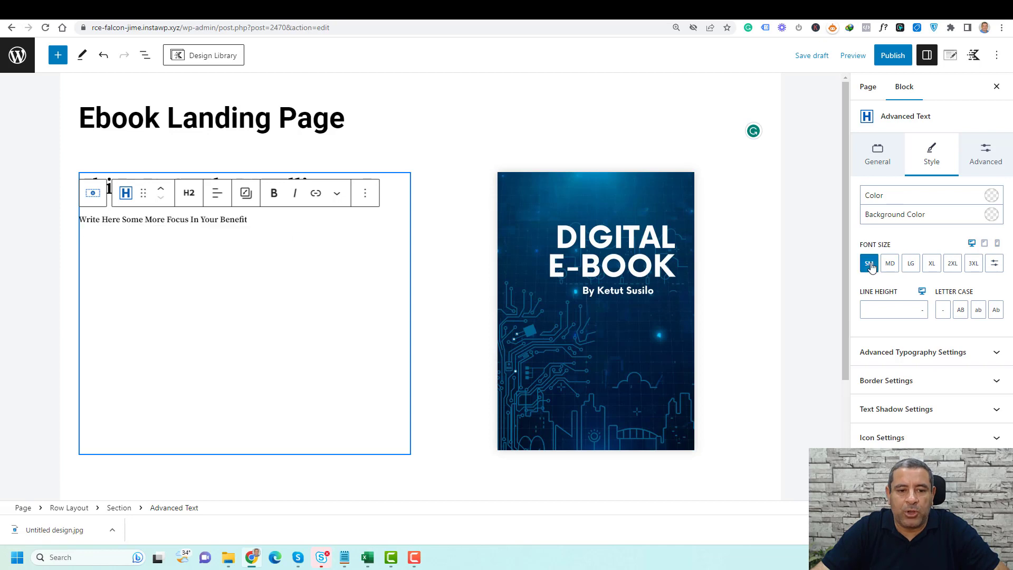
pyautogui.click(891, 264)
pyautogui.click(910, 263)
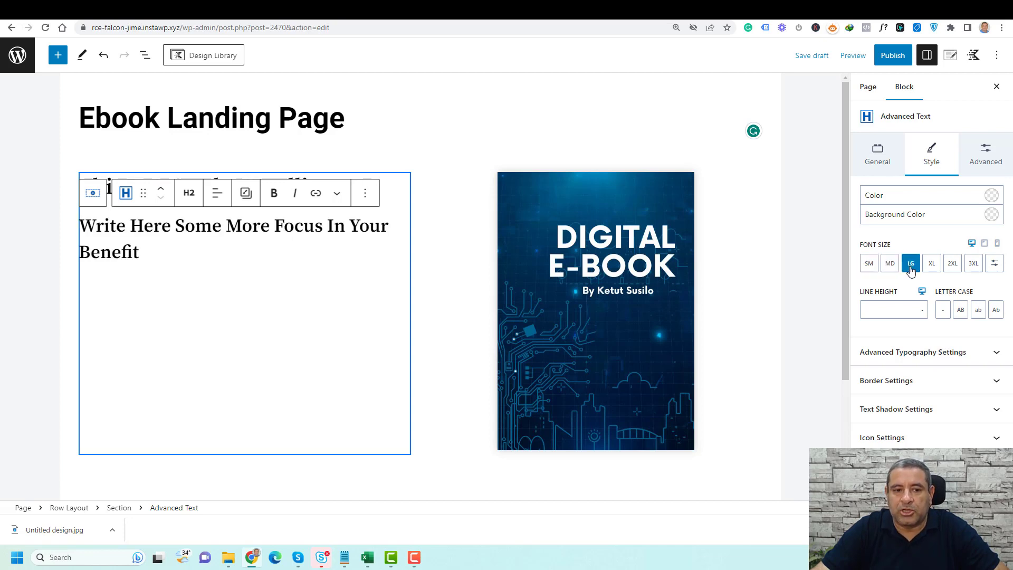
pyautogui.click(891, 264)
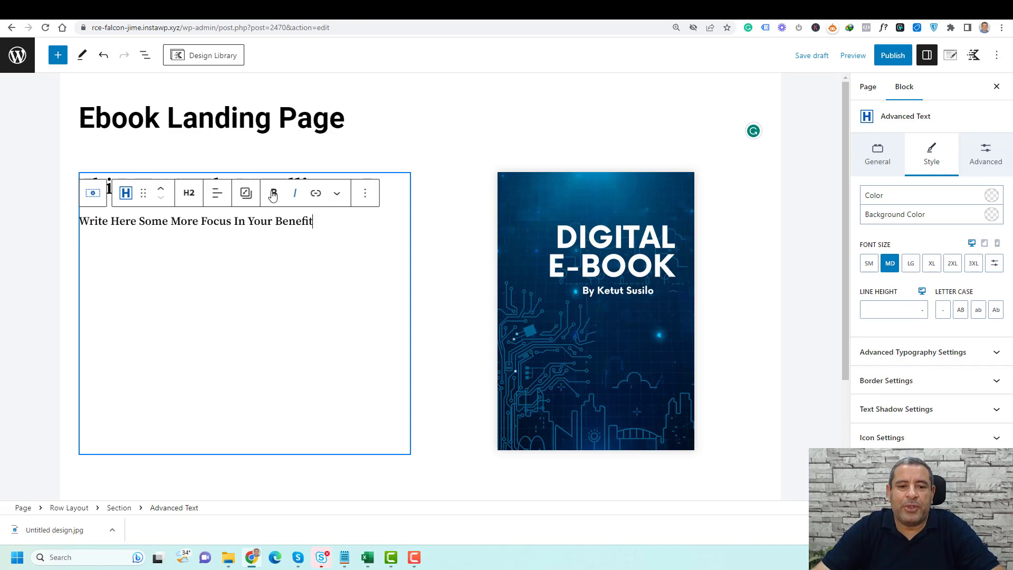
pyautogui.click(267, 164)
pyautogui.click(280, 243)
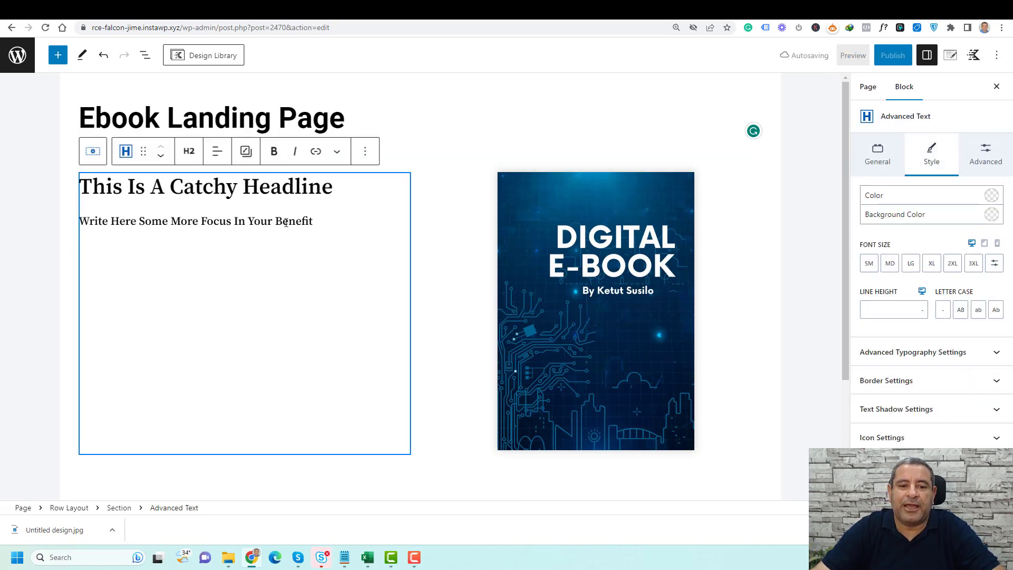
pyautogui.click(285, 221)
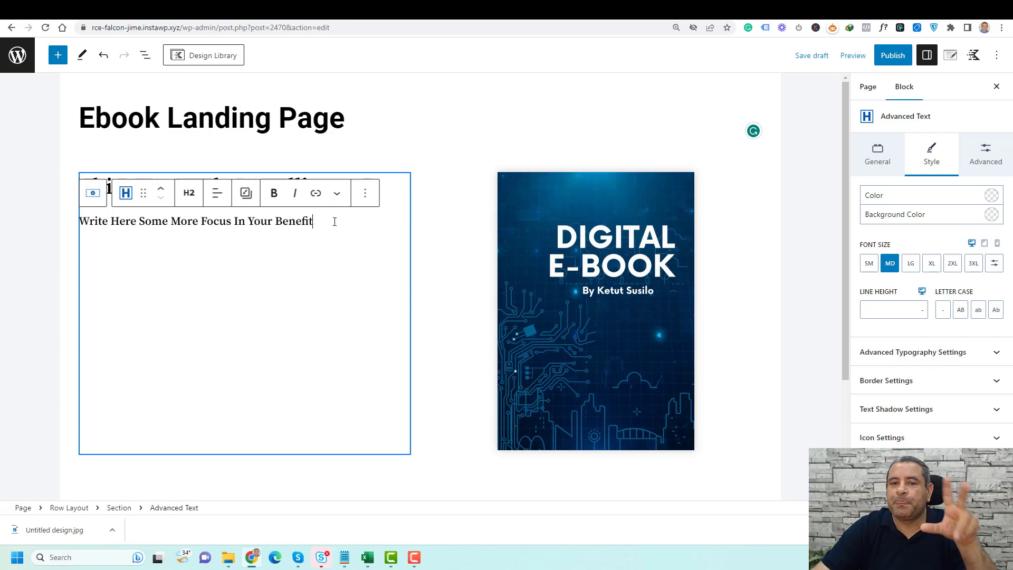
# - Insert a Kadence Spacer/Divider block directly after the subheading in the first column
pyautogui.click(365, 194)
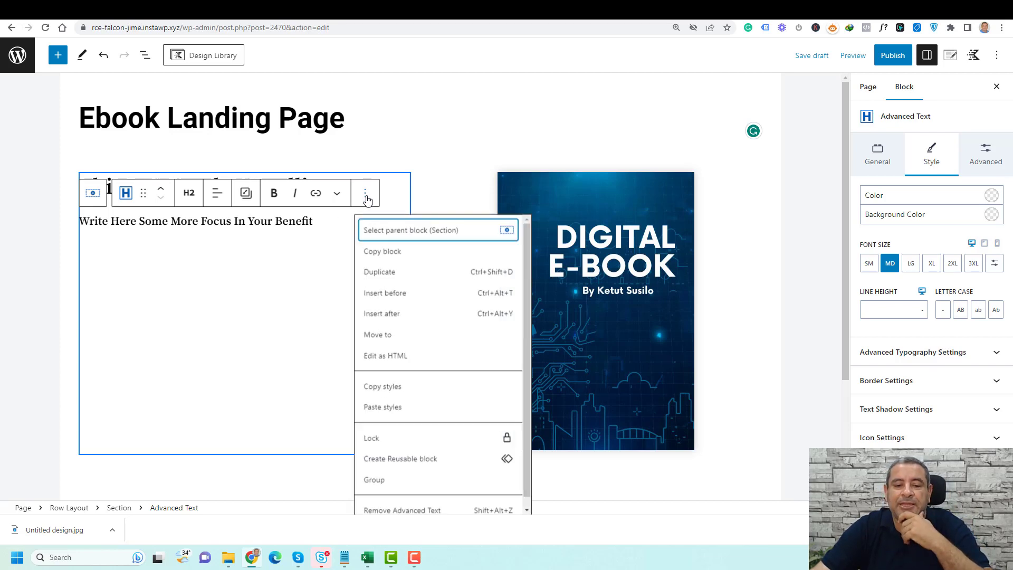
pyautogui.click(403, 315)
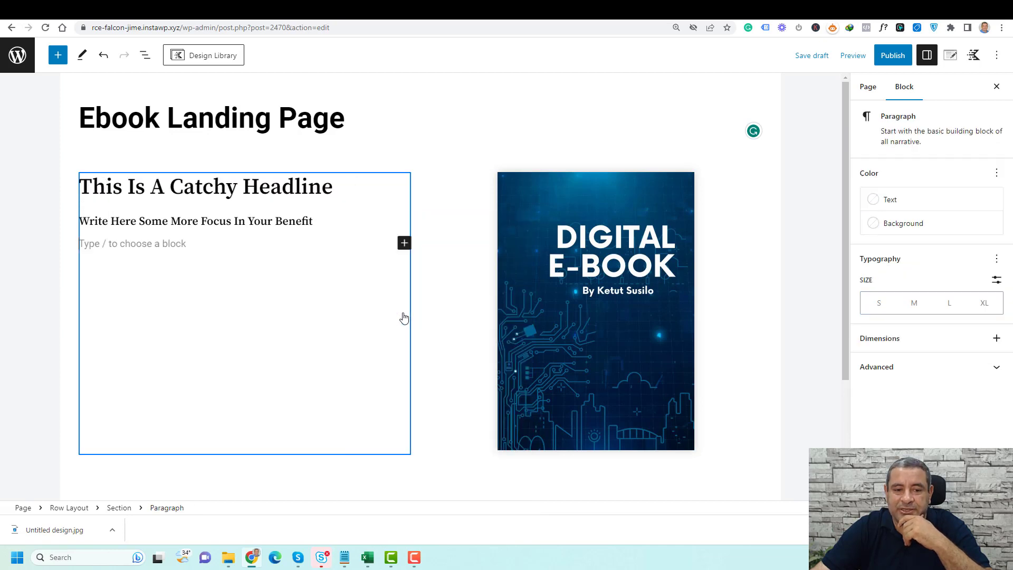
pyautogui.click(405, 247)
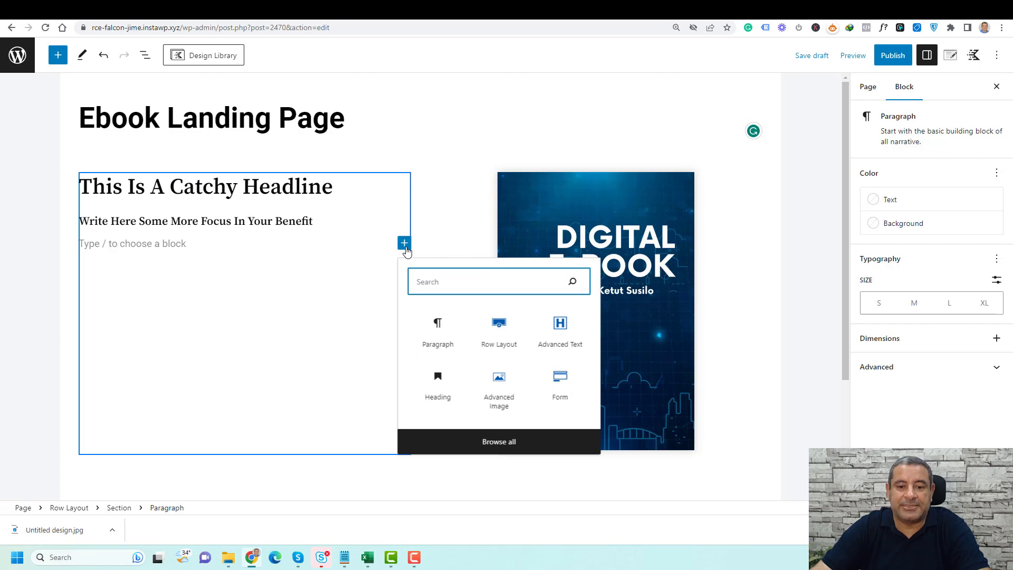
pyautogui.write('spa')
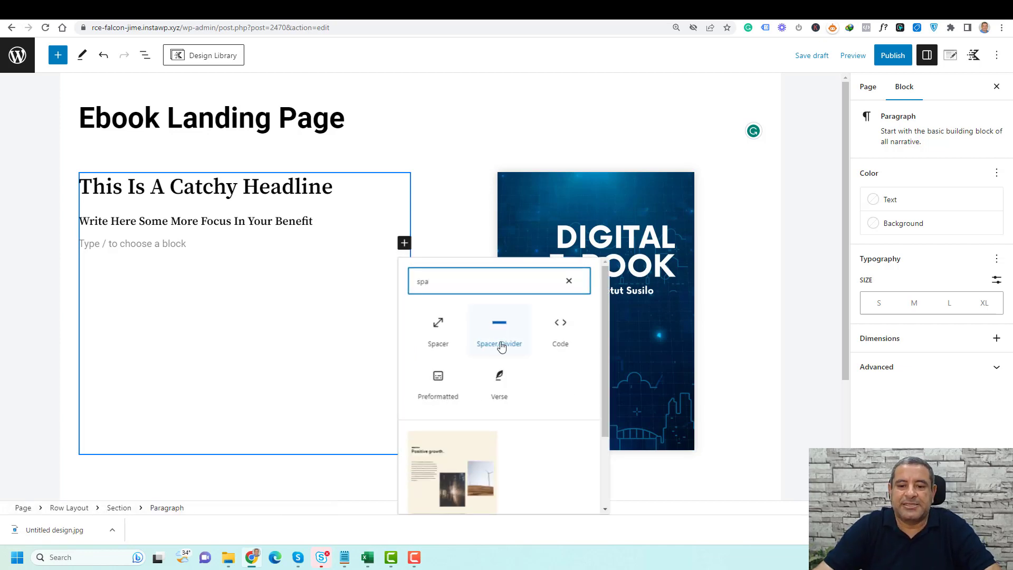
pyautogui.click(500, 340)
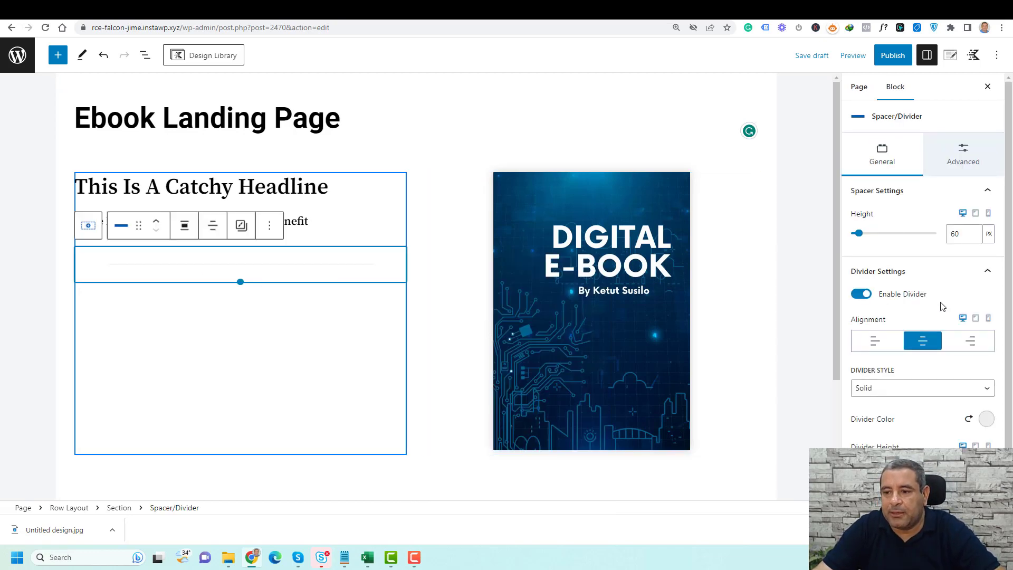
# - Left-align the divider, colour it with the palette's blue, and shorten its line
pyautogui.scroll(-1, 943, 306)
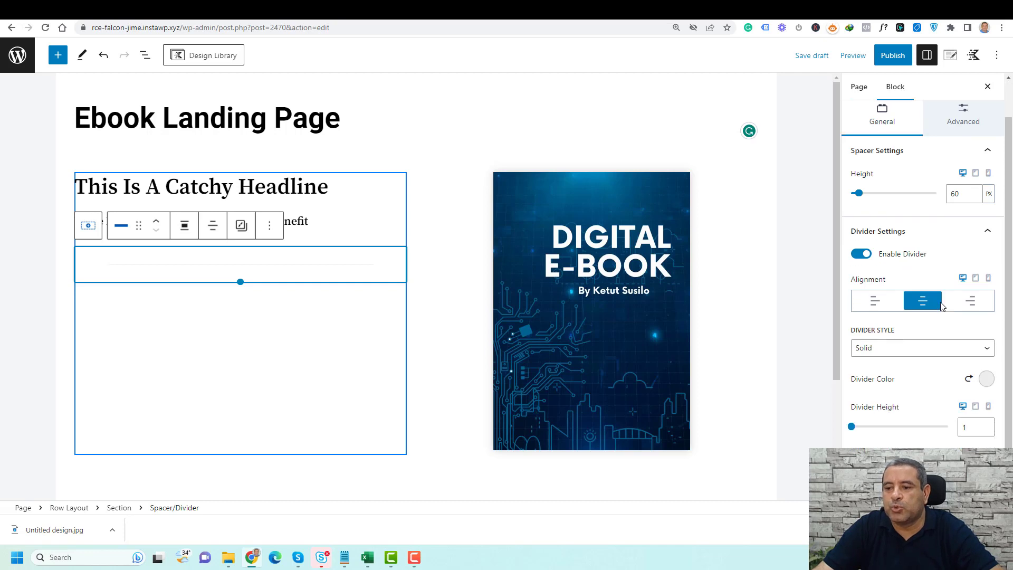
pyautogui.click(875, 302)
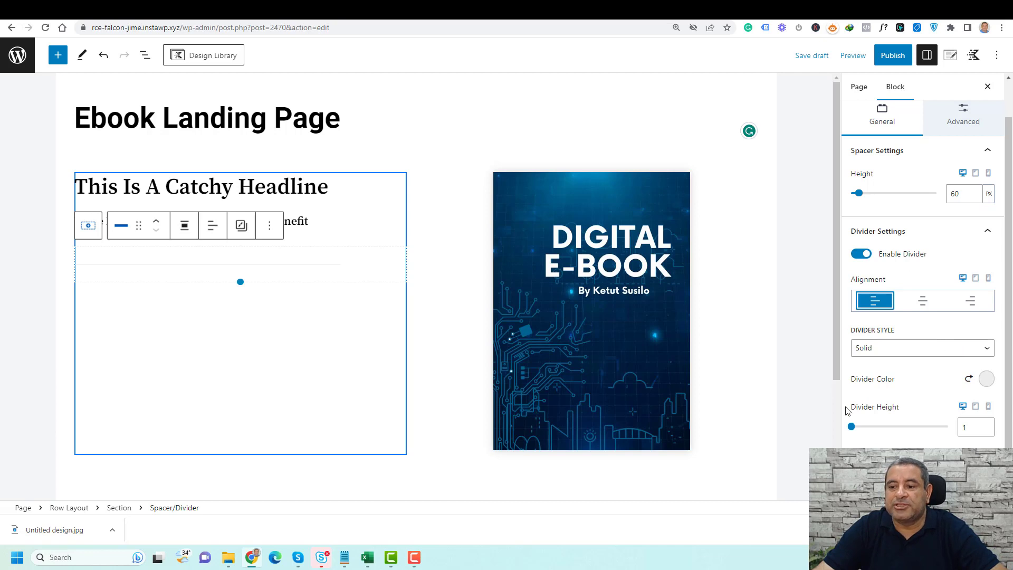
pyautogui.click(986, 379)
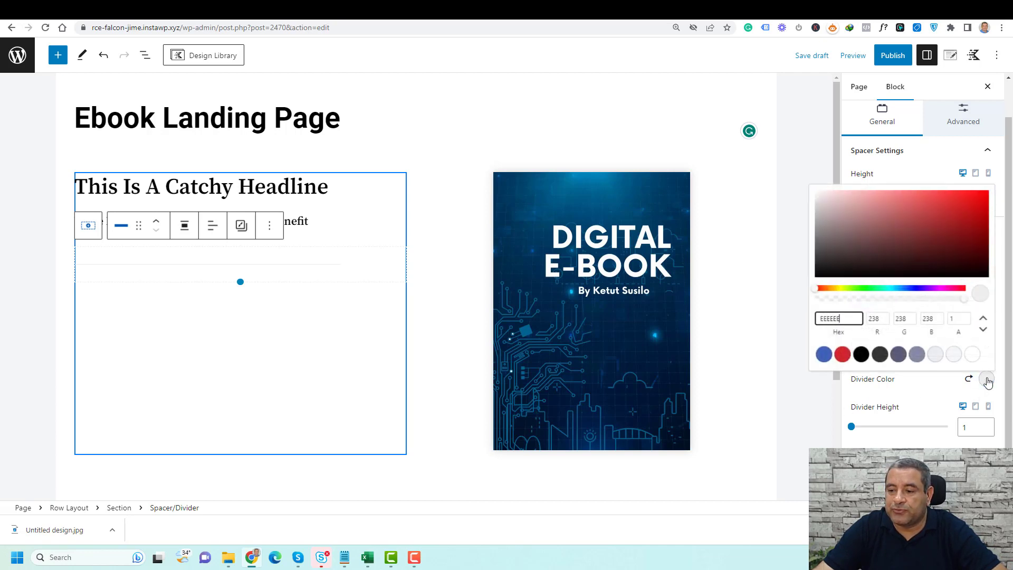
pyautogui.click(826, 358)
pyautogui.click(922, 397)
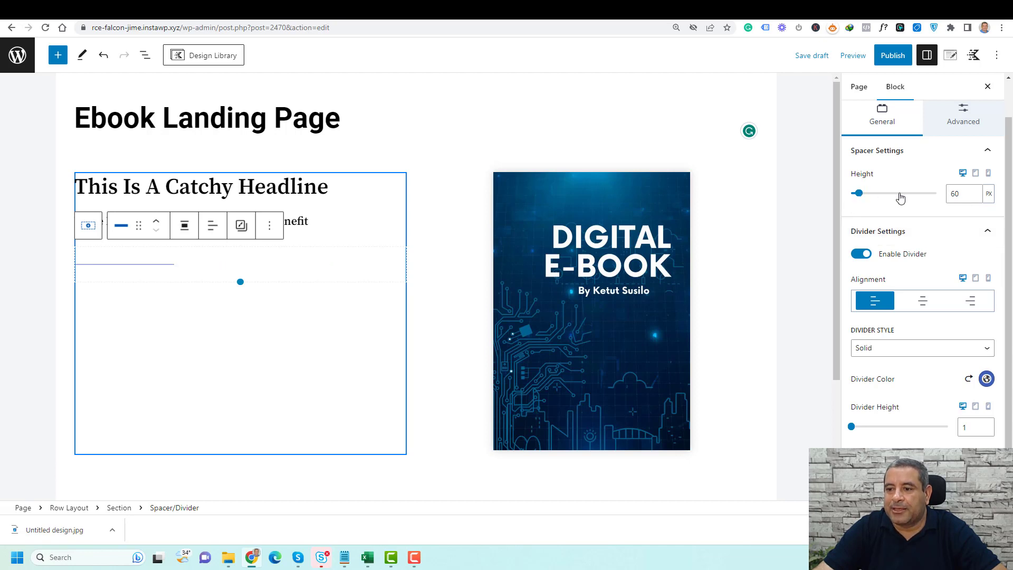
# - Set the spacer height of the divider block to 10 px and save the draft
pyautogui.click(953, 193)
pyautogui.press('BackSpace')
pyautogui.write('1')
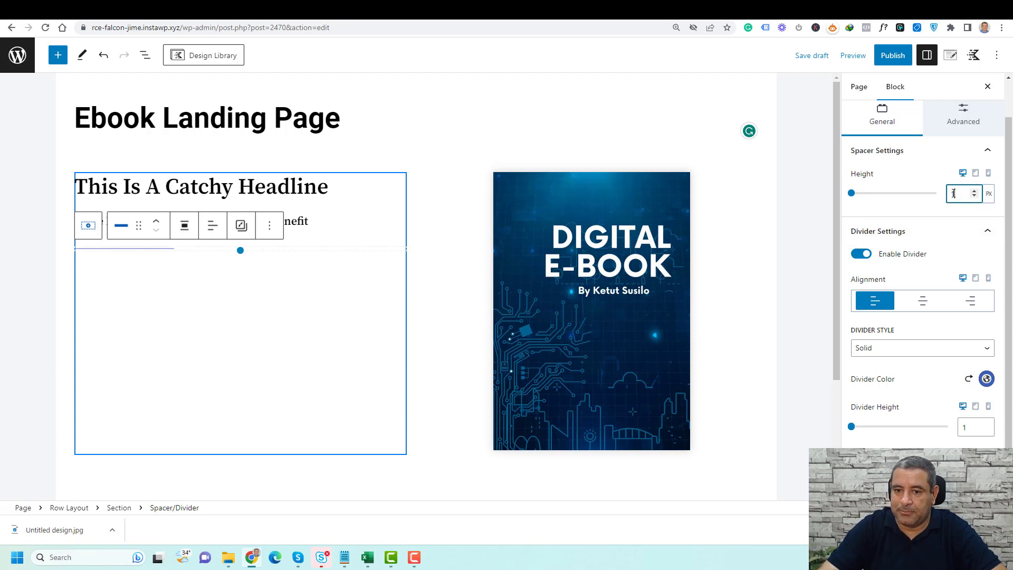
pyautogui.click(772, 254)
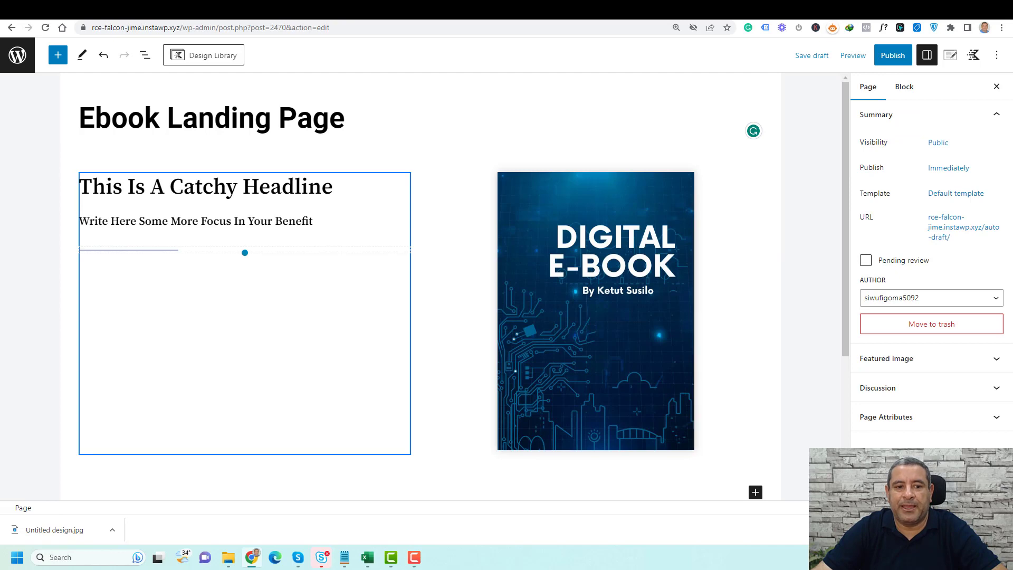
pyautogui.hotkey('ctrl', 's')
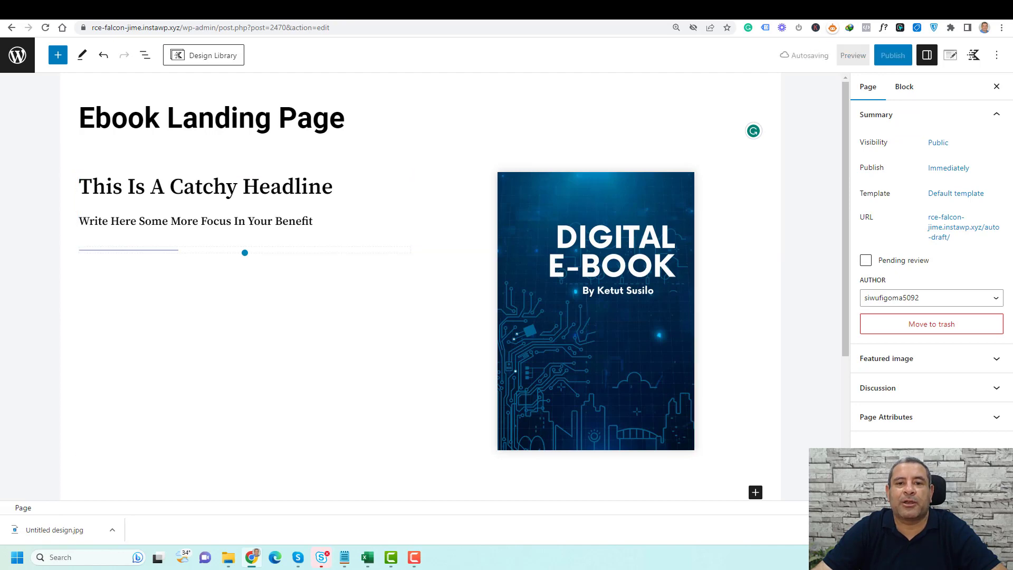
# - Compare the divider with the one on the sample page and lengthen its line slightly
pyautogui.hotkey('ctrl', 'Tab')
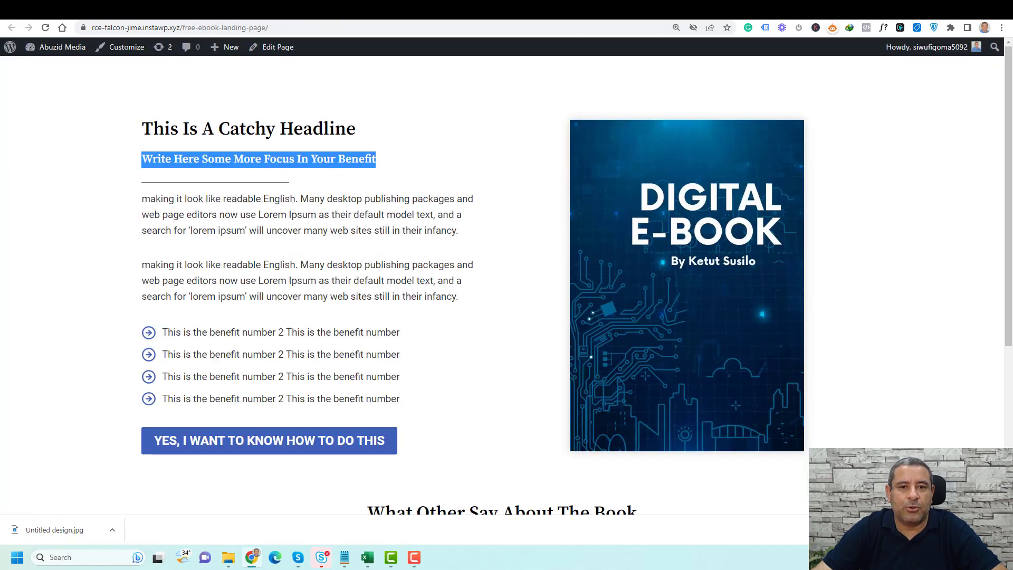
pyautogui.hotkey('ctrl', 'Tab')
pyautogui.click(166, 250)
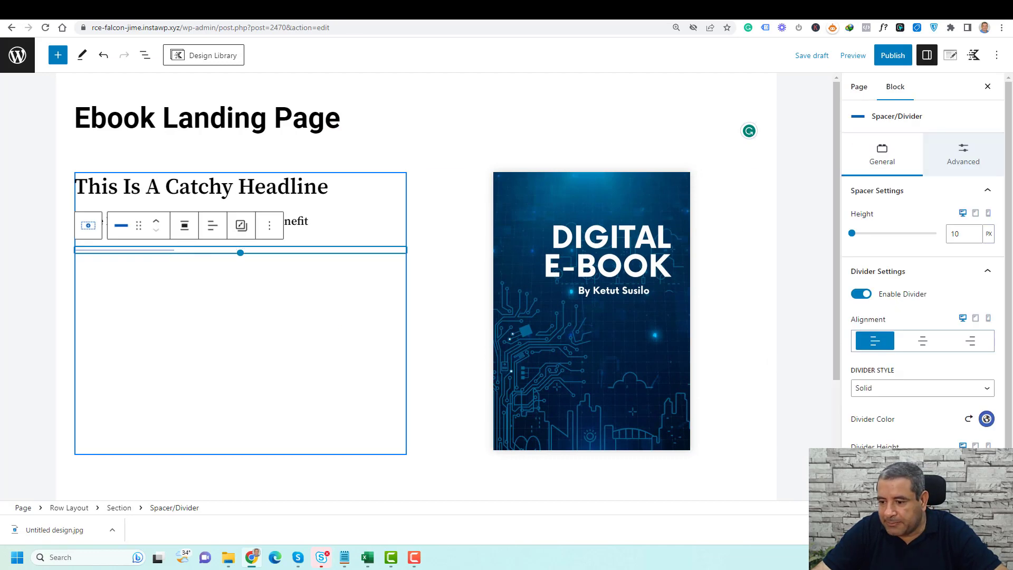
pyautogui.scroll(-1, 924, 264)
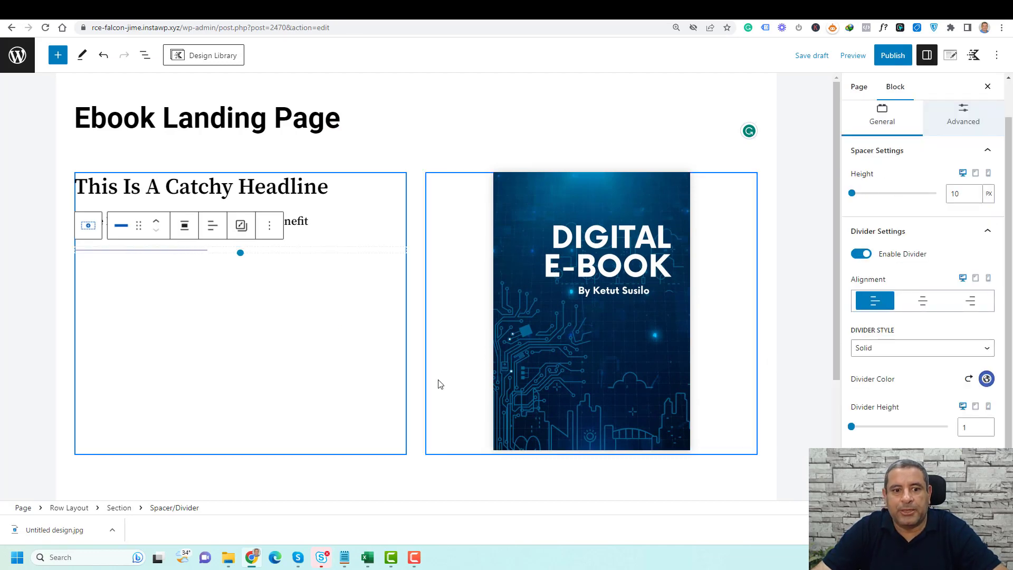
# - Copy the first body paragraph from the sample page and paste it as a new paragraph directly after the divider
pyautogui.hotkey('ctrl', 'Tab')
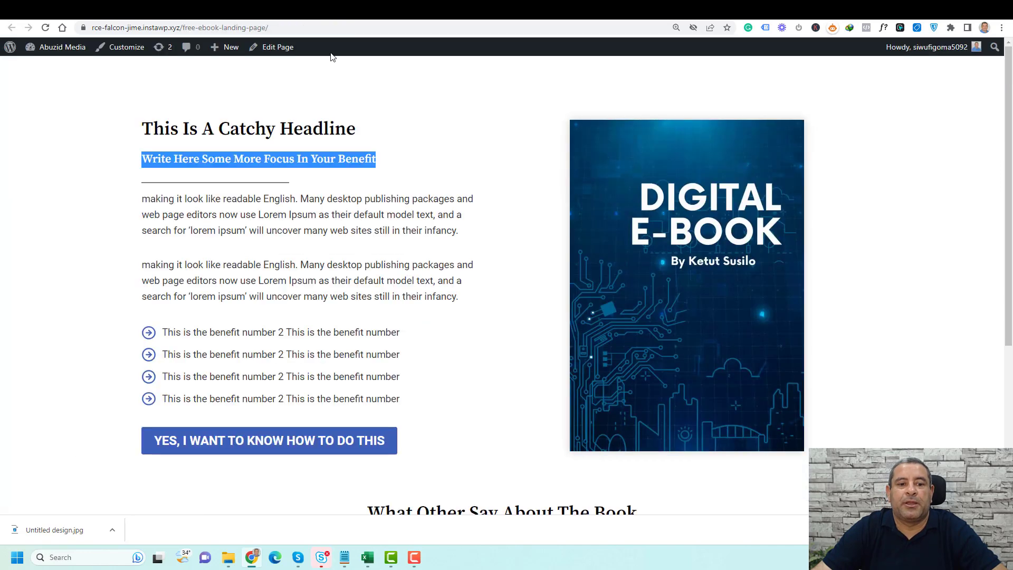
pyautogui.tripleClick(272, 221)
pyautogui.hotkey('ctrl', 'c')
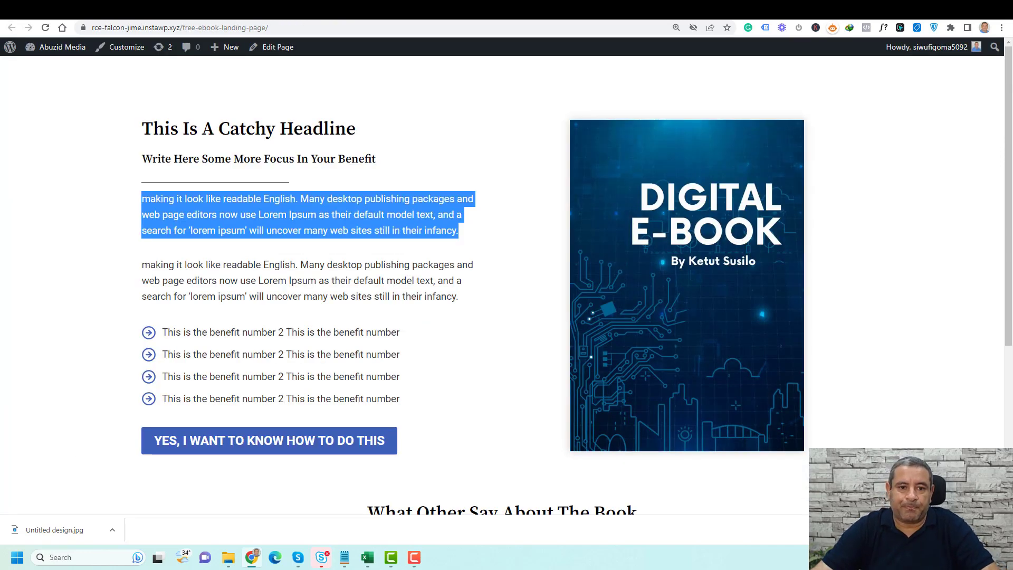
pyautogui.hotkey('ctrl', 'Tab')
pyautogui.click(270, 227)
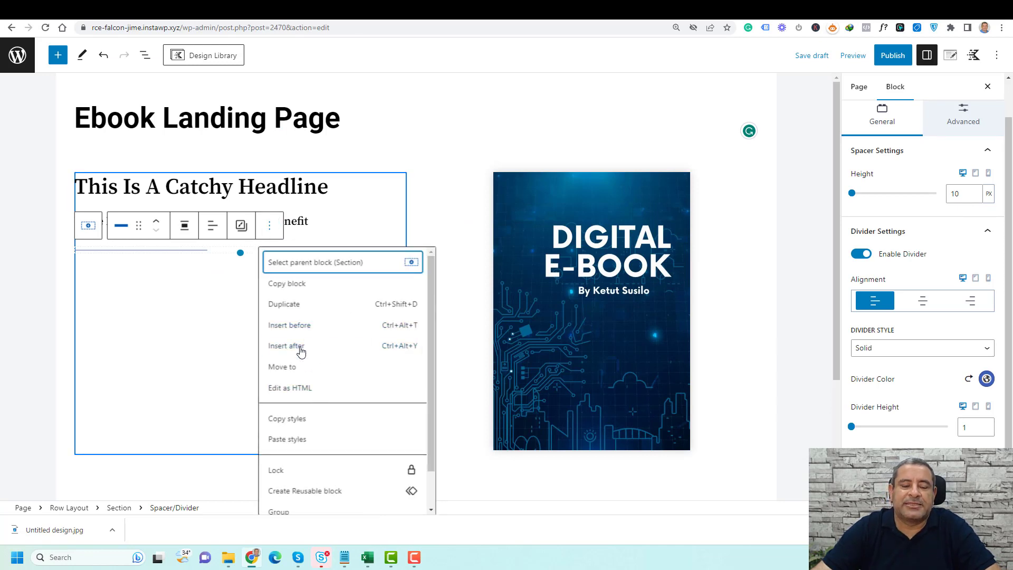
pyautogui.click(301, 351)
pyautogui.hotkey('ctrl', 'v')
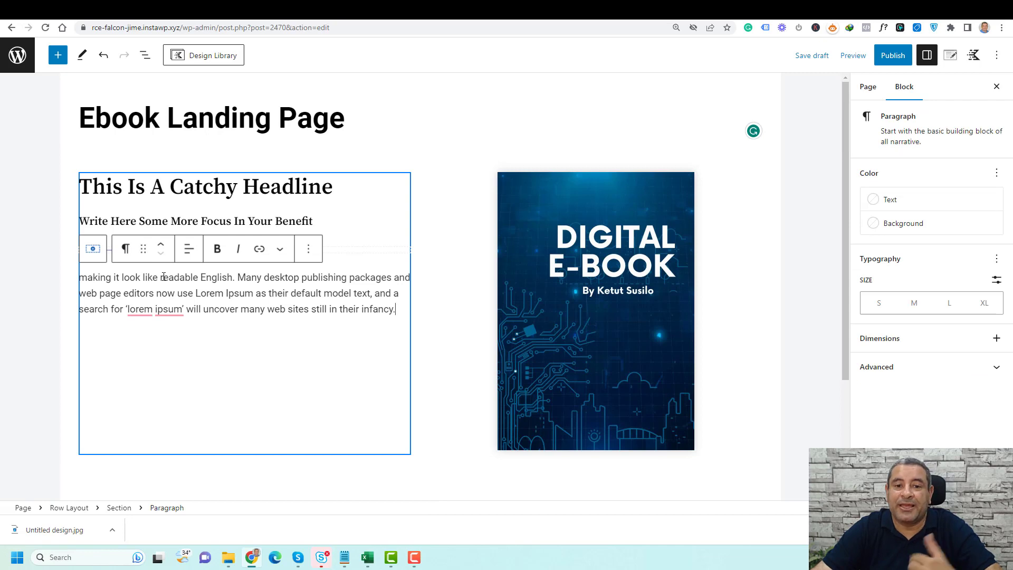
# - Duplicate the body paragraph and trim the copy so that it ends at "their default model text,"
pyautogui.click(310, 255)
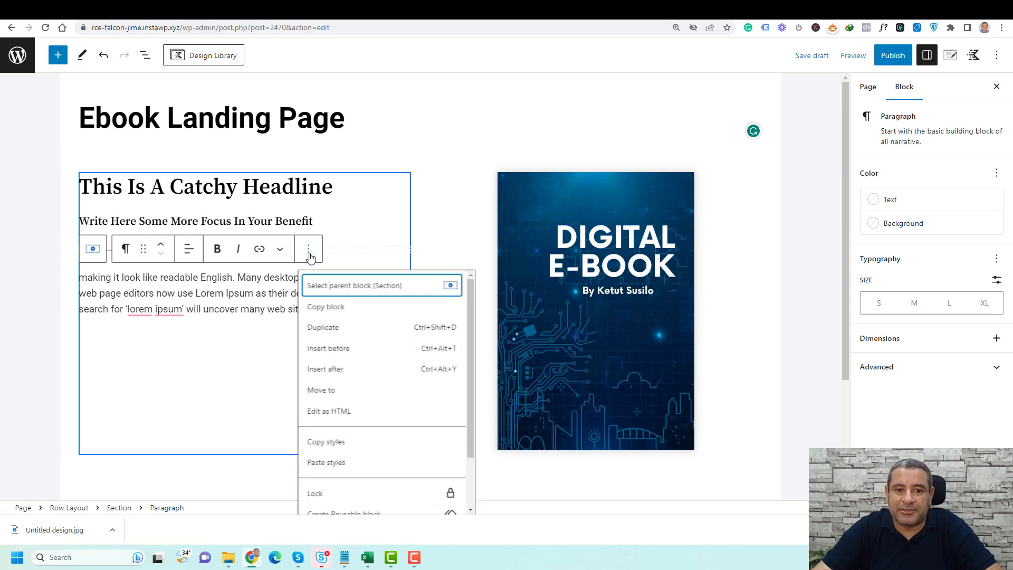
pyautogui.click(336, 328)
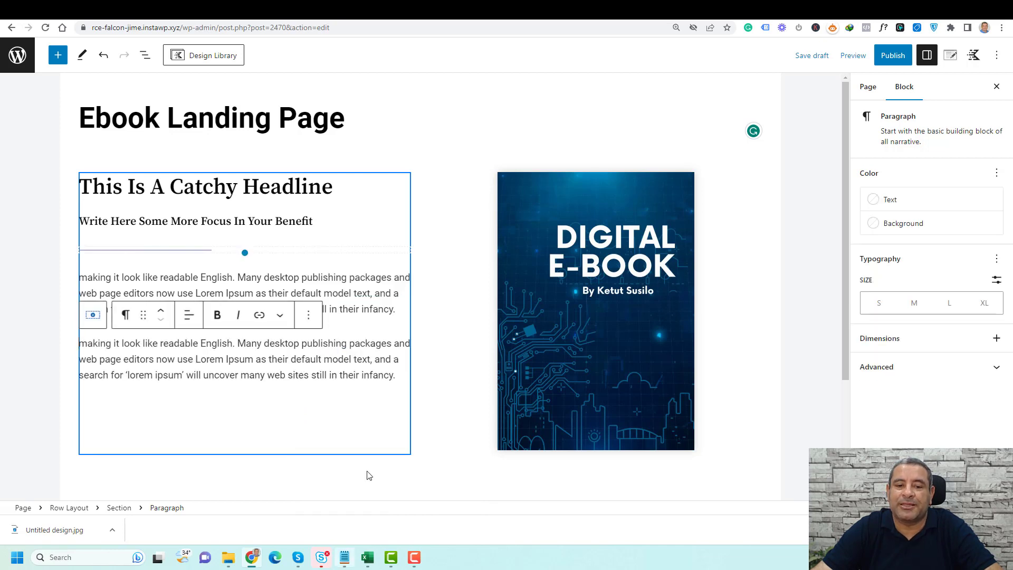
pyautogui.click(358, 280)
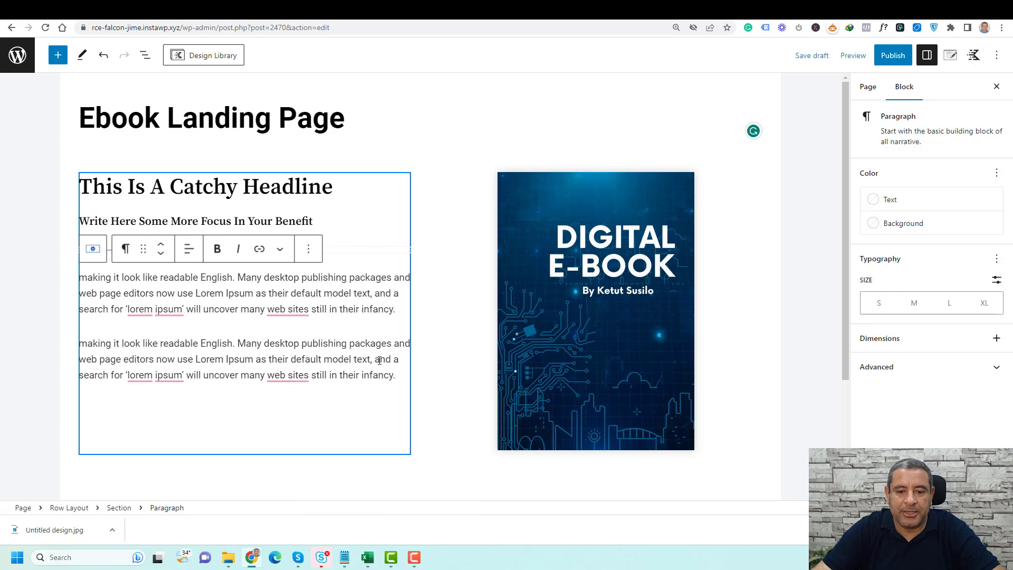
pyautogui.moveTo(376, 361); pyautogui.dragTo(397, 376)
pyautogui.press('BackSpace')
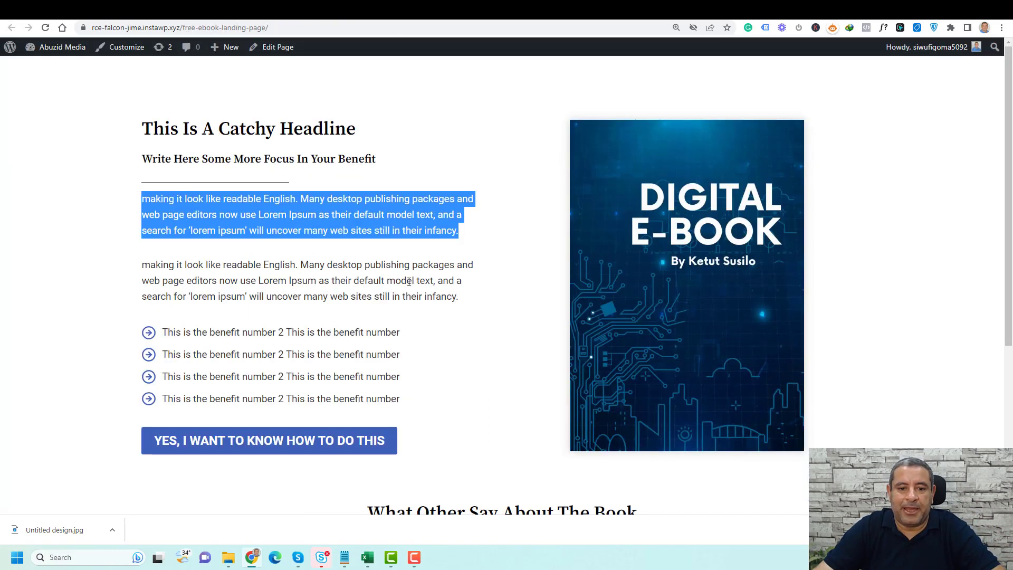
# - Insert a Kadence Icon List block directly after the second body paragraph
pyautogui.click(366, 229)
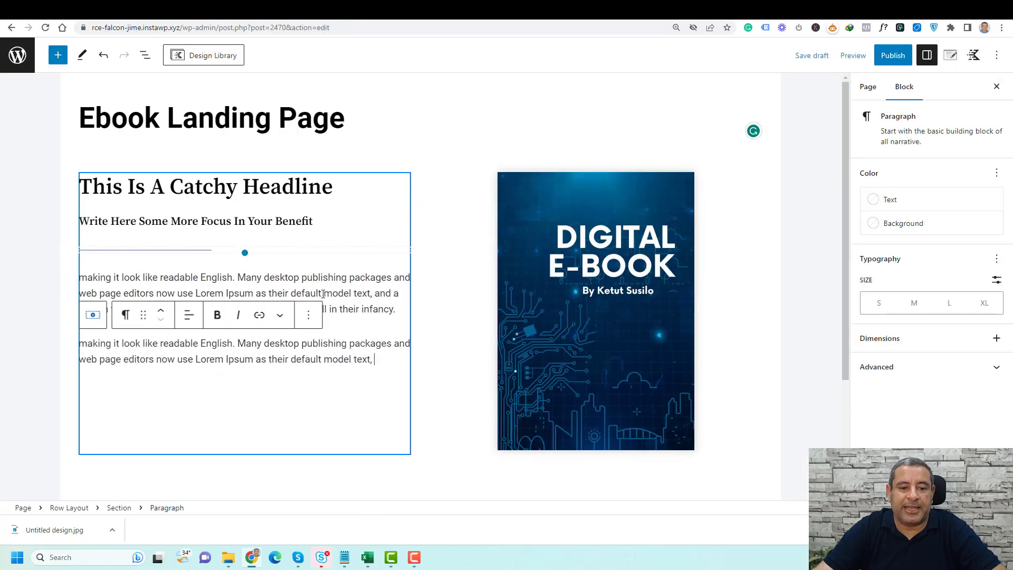
pyautogui.click(309, 315)
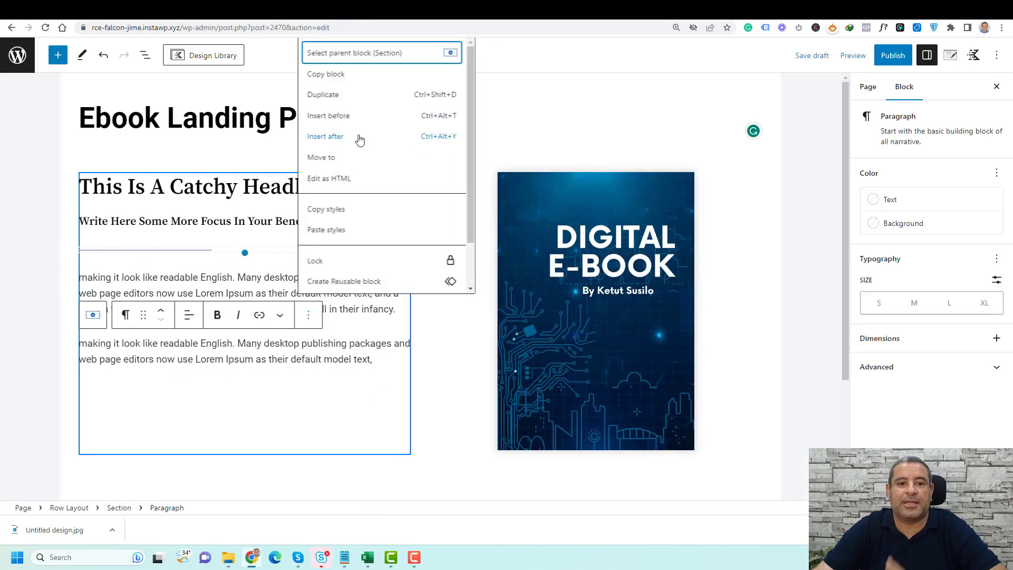
pyautogui.click(359, 140)
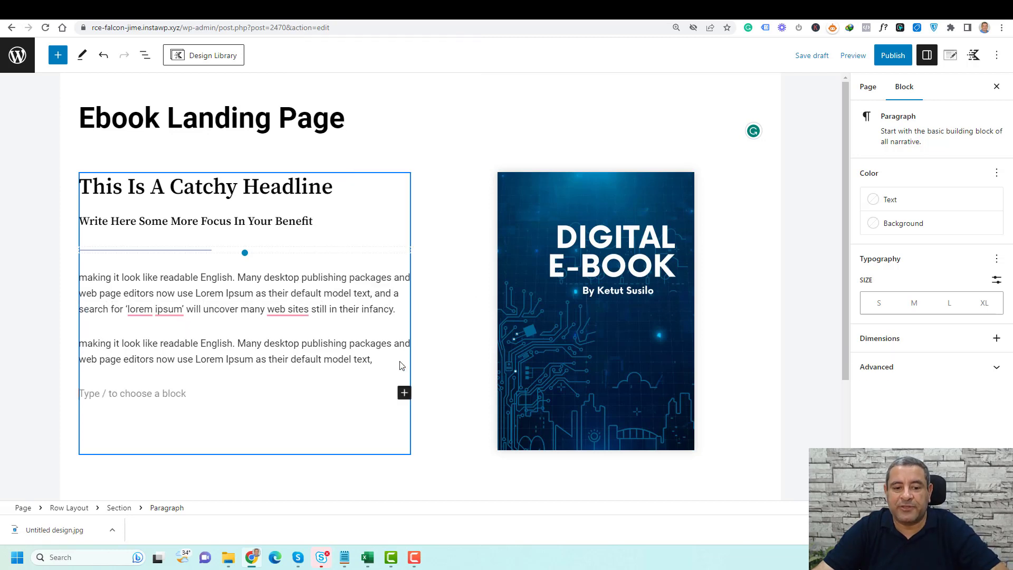
pyautogui.click(404, 393)
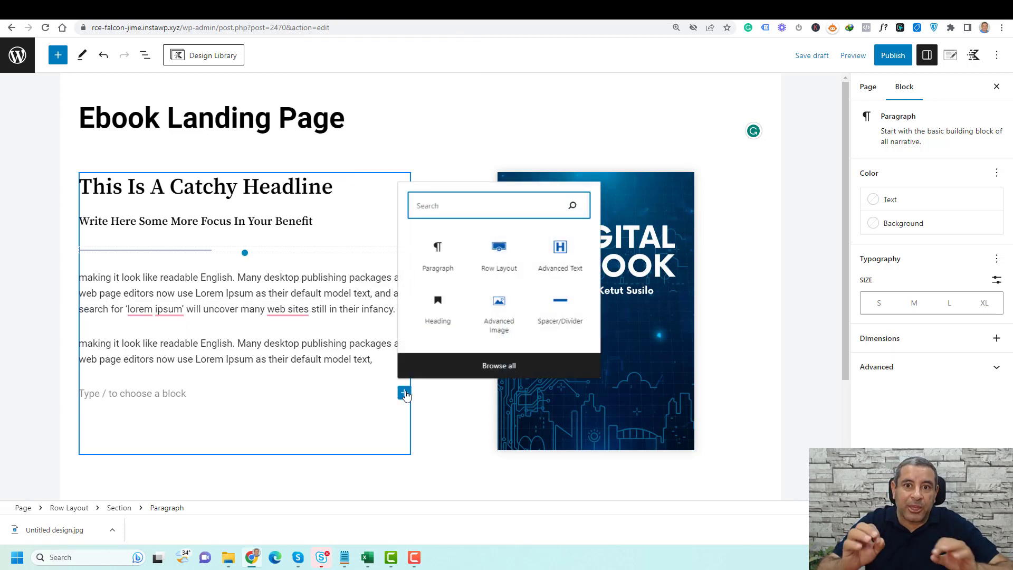
pyautogui.write('icon')
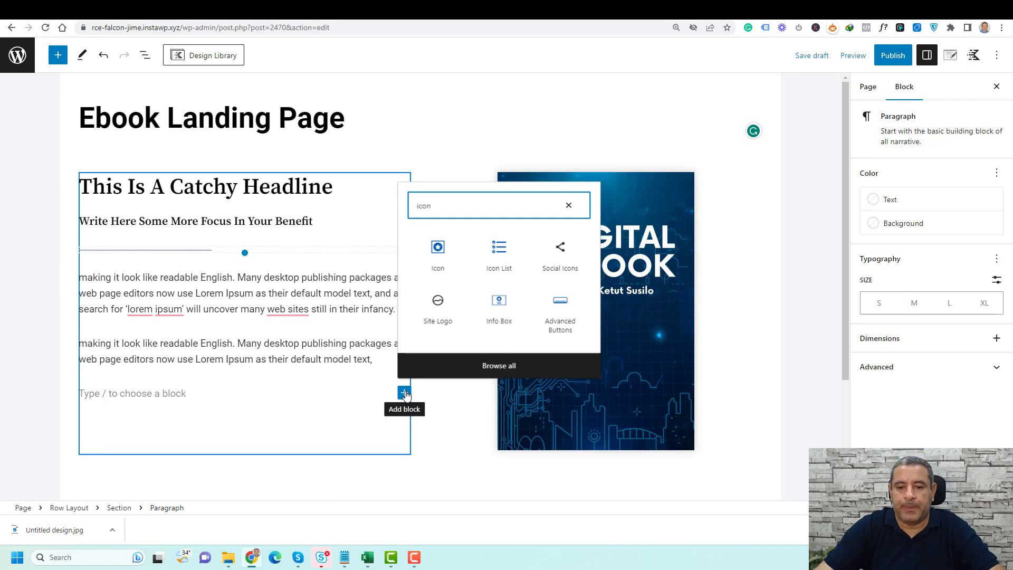
pyautogui.click(499, 256)
pyautogui.press('Return')
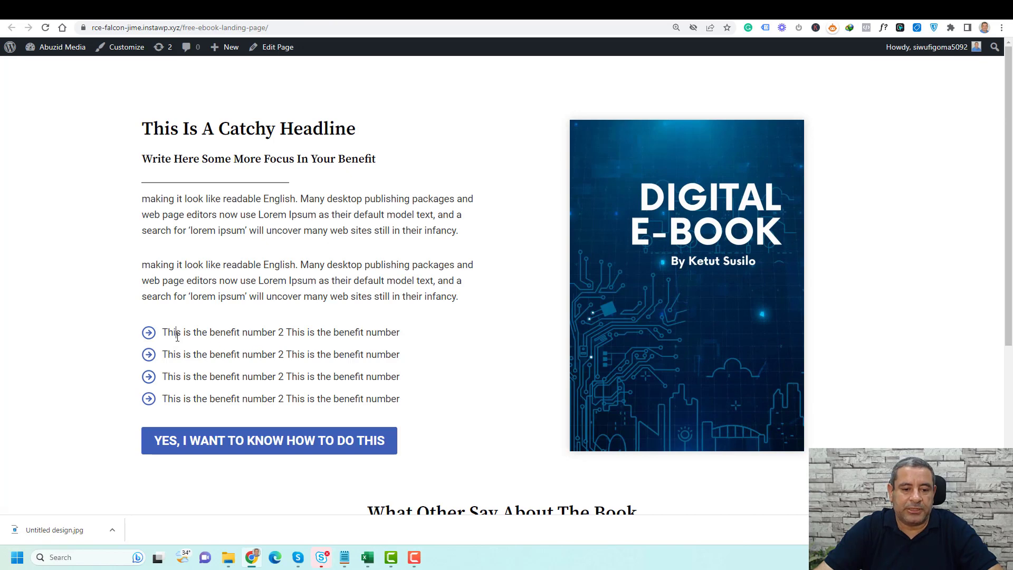
# - Fill the first list item with the sample page's benefit line "This is the benefit number 2 This is the benefit number"
pyautogui.doubleClick(178, 337)
pyautogui.moveTo(178, 337); pyautogui.dragTo(397, 333)
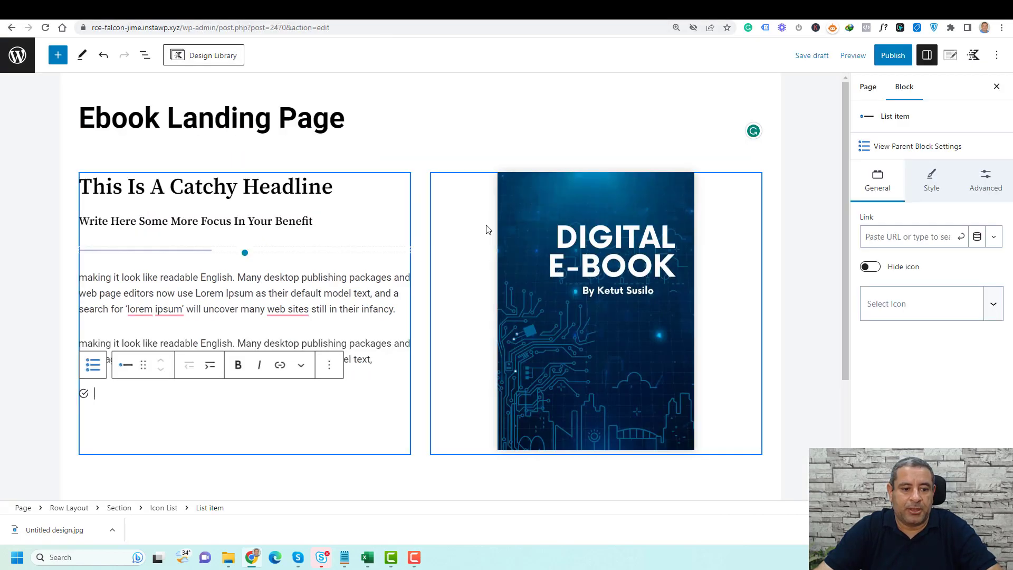
pyautogui.write('This is the benefit number 2 This is the benefit number')
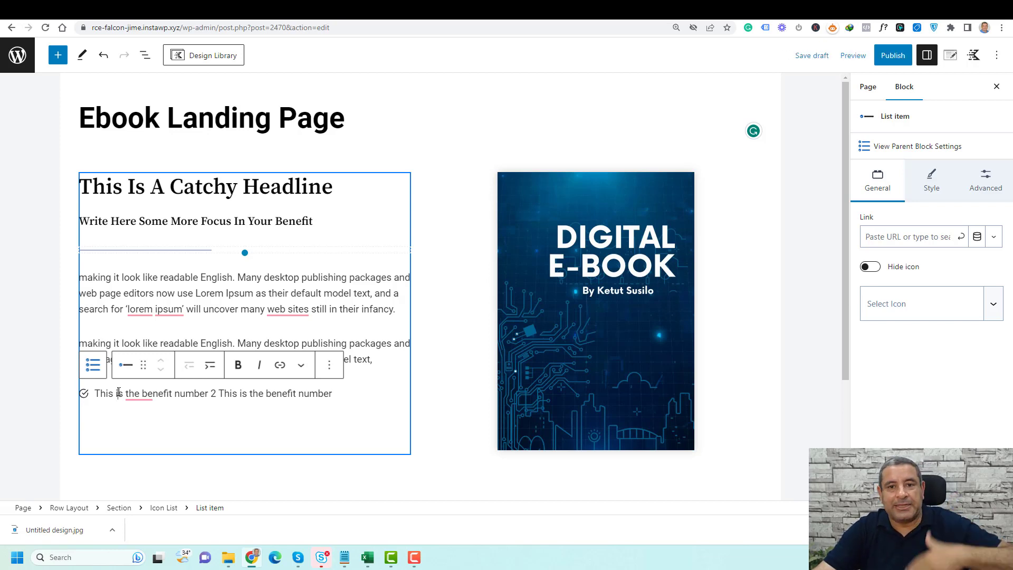
# - Duplicate the benefit list item until the icon list has four identical items
pyautogui.click(329, 365)
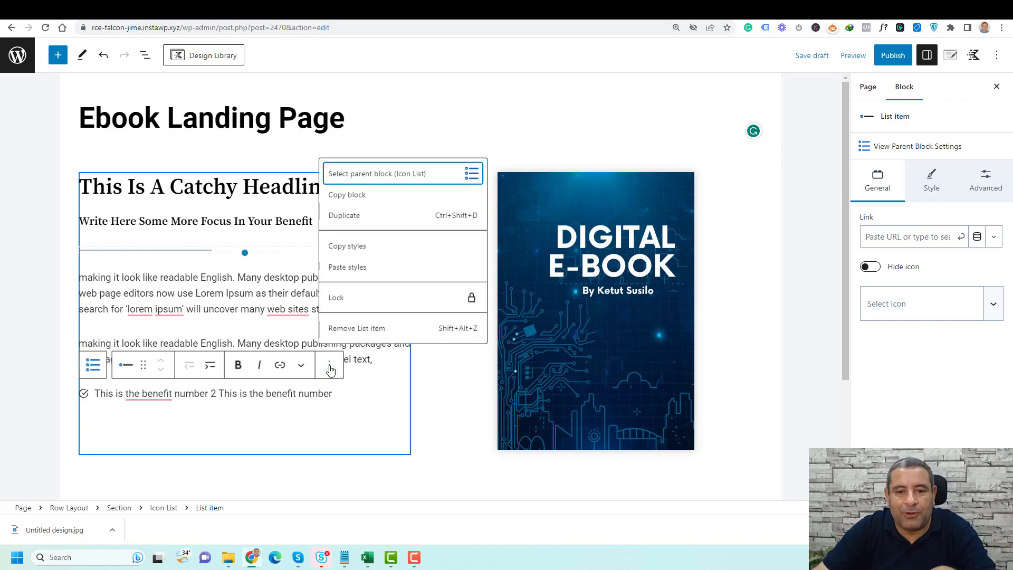
pyautogui.click(352, 220)
pyautogui.click(329, 391)
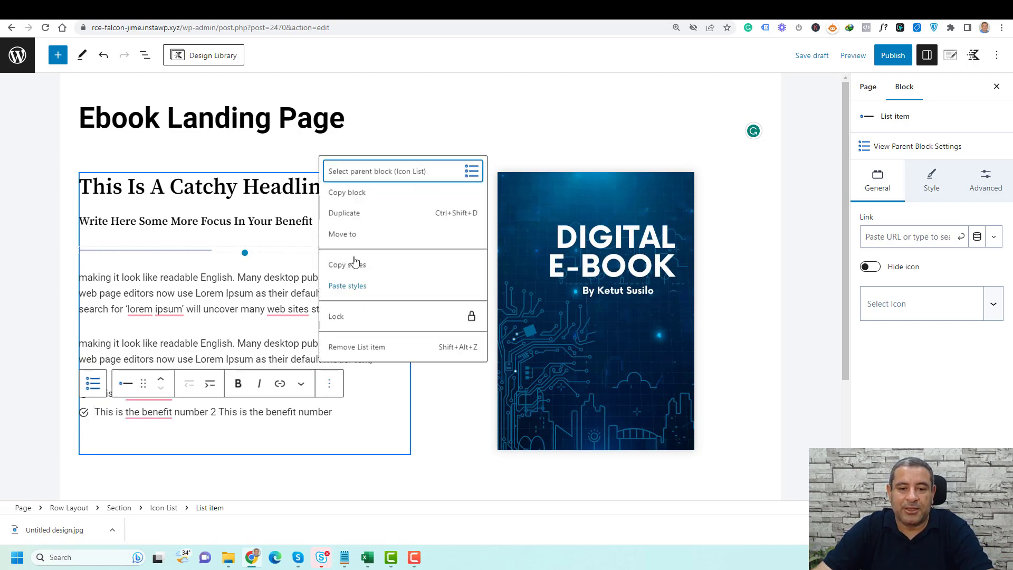
pyautogui.click(354, 214)
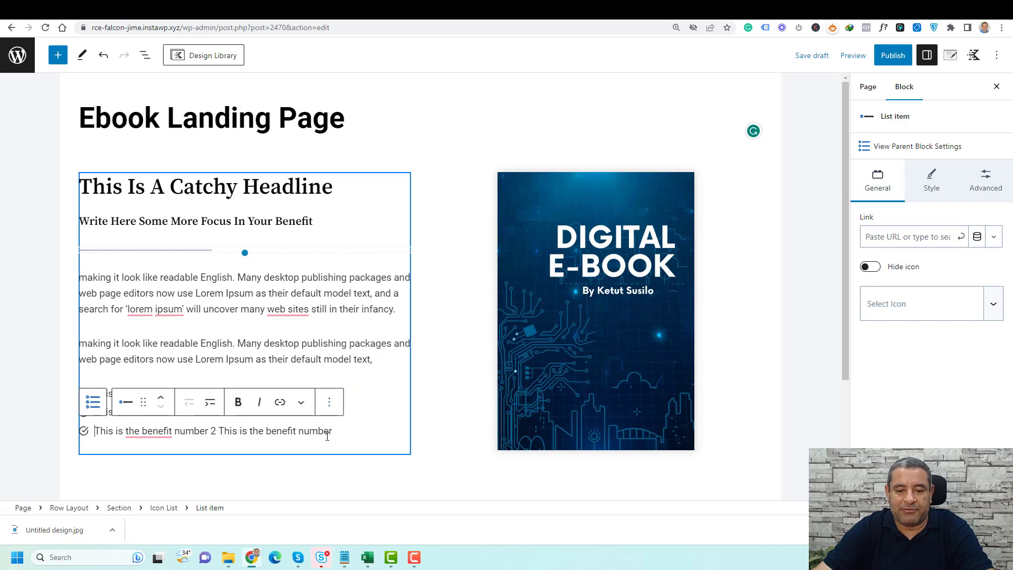
pyautogui.click(329, 402)
pyautogui.click(441, 439)
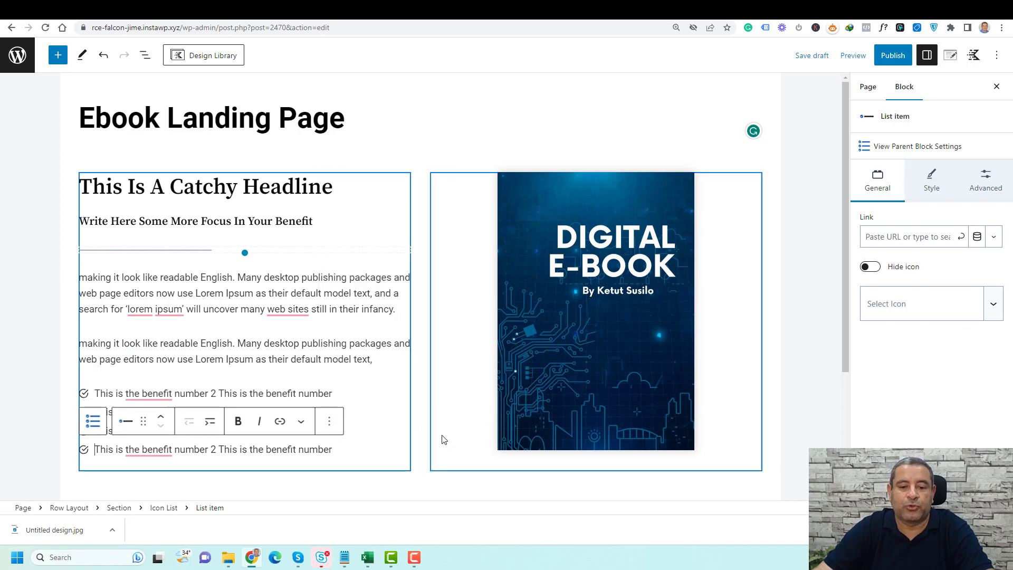
# - Change the icon of the whole icon list to the circled right arrow from the line icons
pyautogui.click(267, 397)
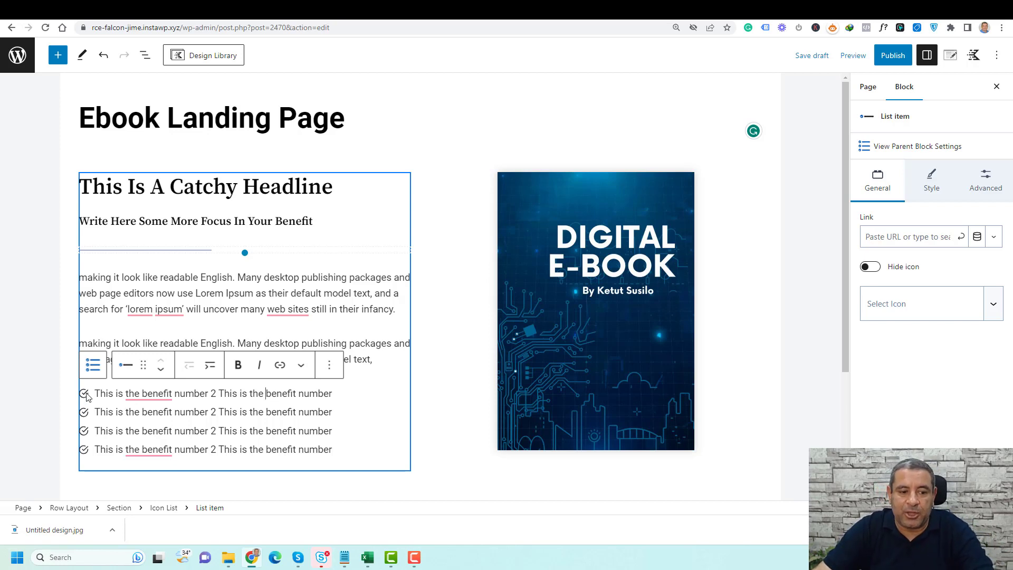
pyautogui.click(164, 507)
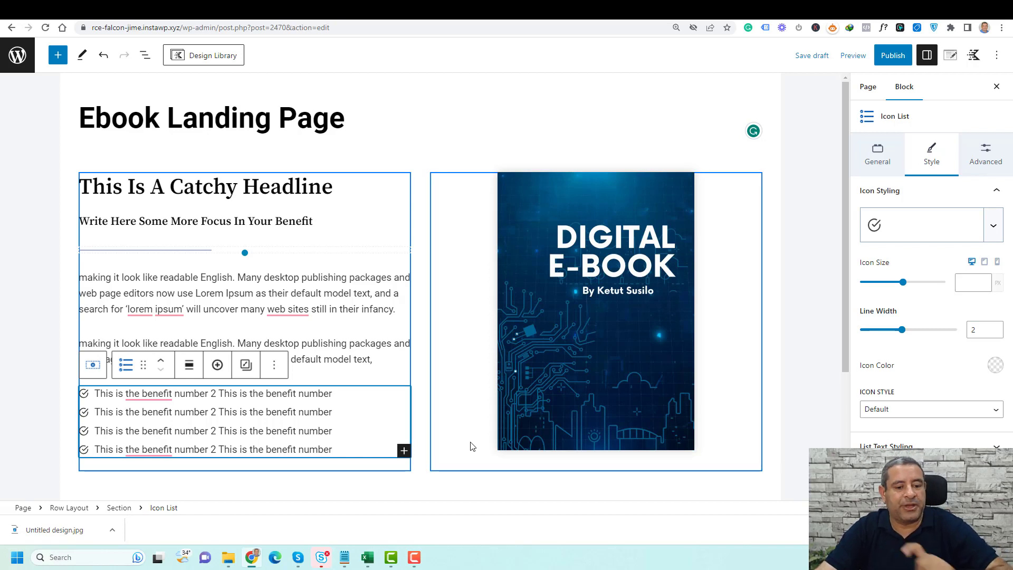
pyautogui.click(994, 226)
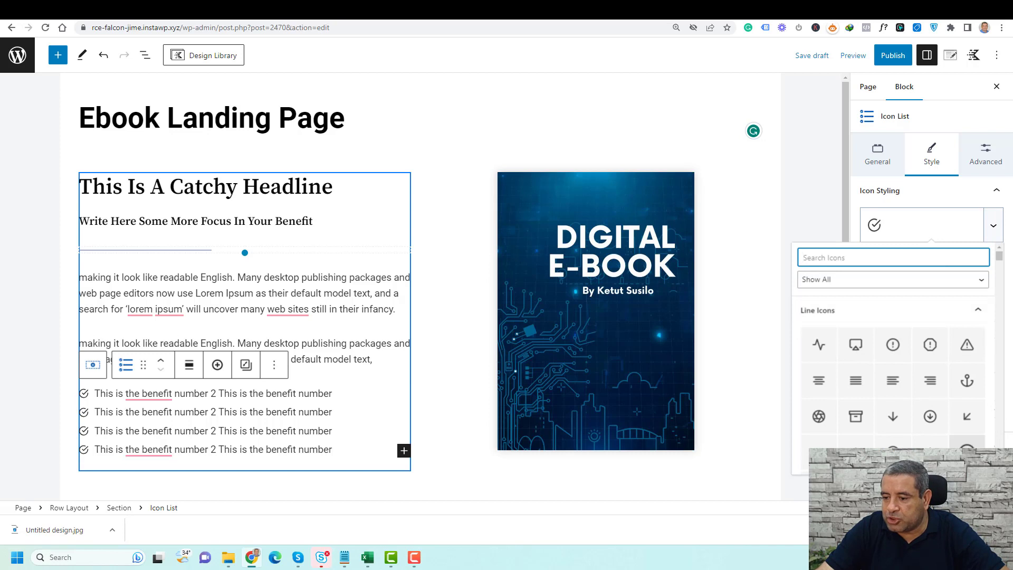
pyautogui.click(967, 444)
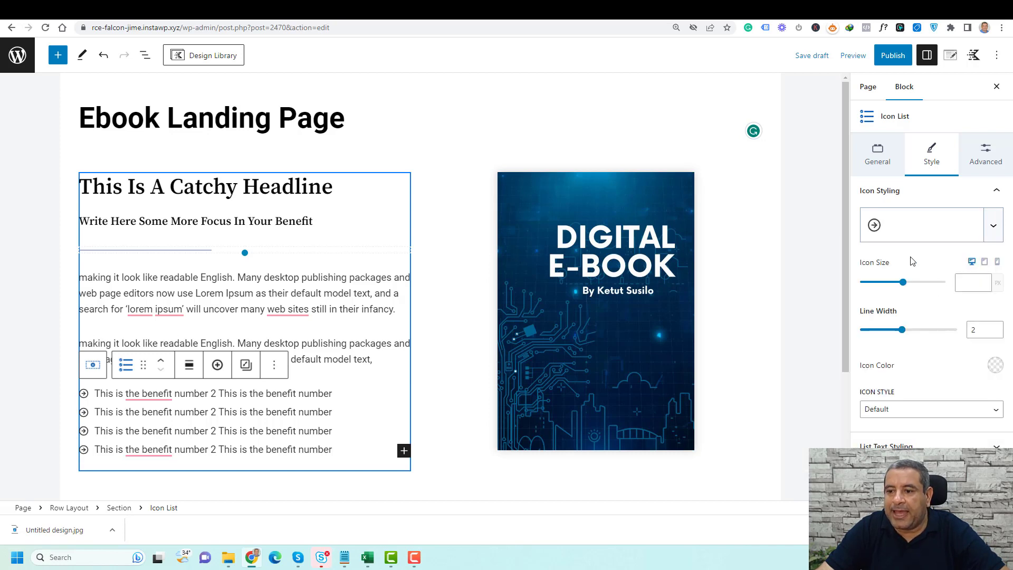
# - Set the icon size of the list to 25 and colour the icons with the palette's blue
pyautogui.click(966, 281)
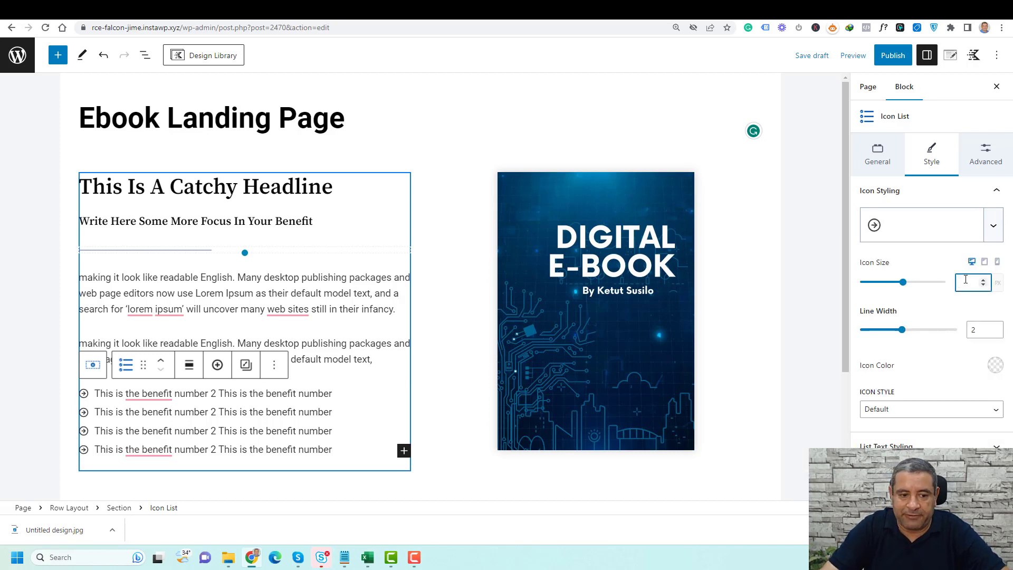
pyautogui.write('25')
pyautogui.doubleClick(965, 281)
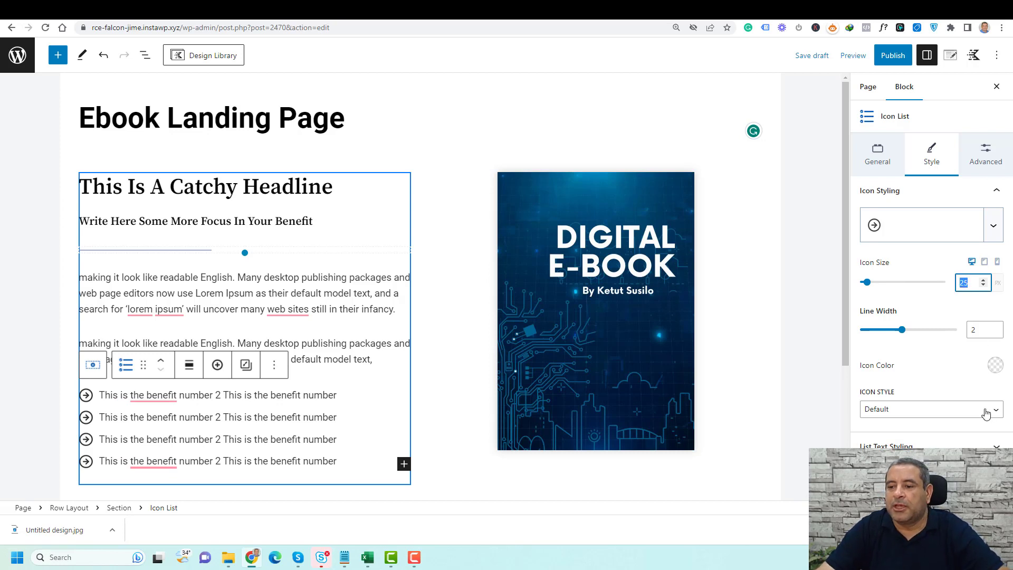
pyautogui.click(928, 373)
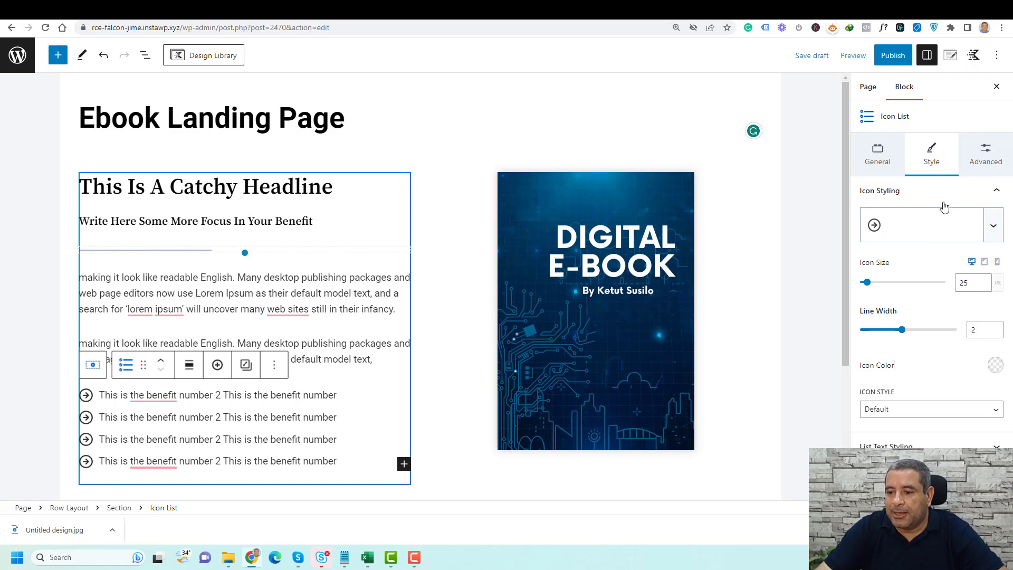
pyautogui.click(995, 367)
pyautogui.click(833, 340)
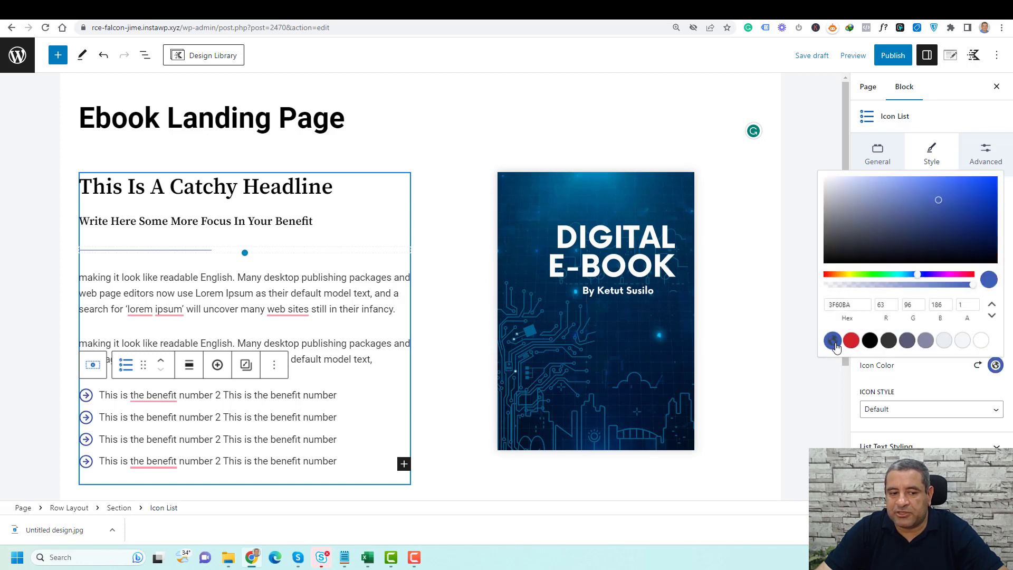
pyautogui.click(950, 380)
pyautogui.click(770, 296)
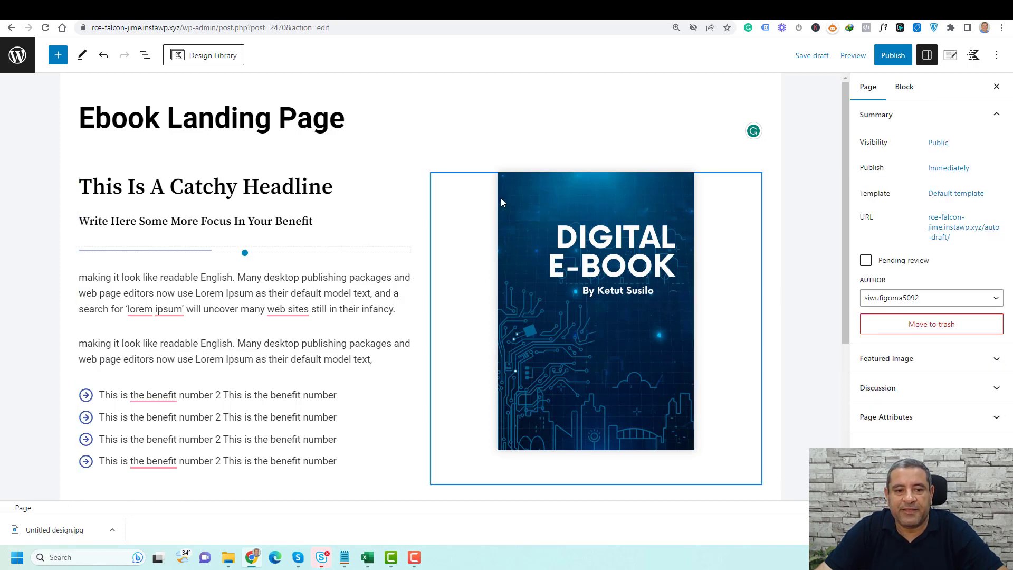
# - Insert an Advanced Buttons block directly below the benefit icon list in the text column
pyautogui.click(217, 278)
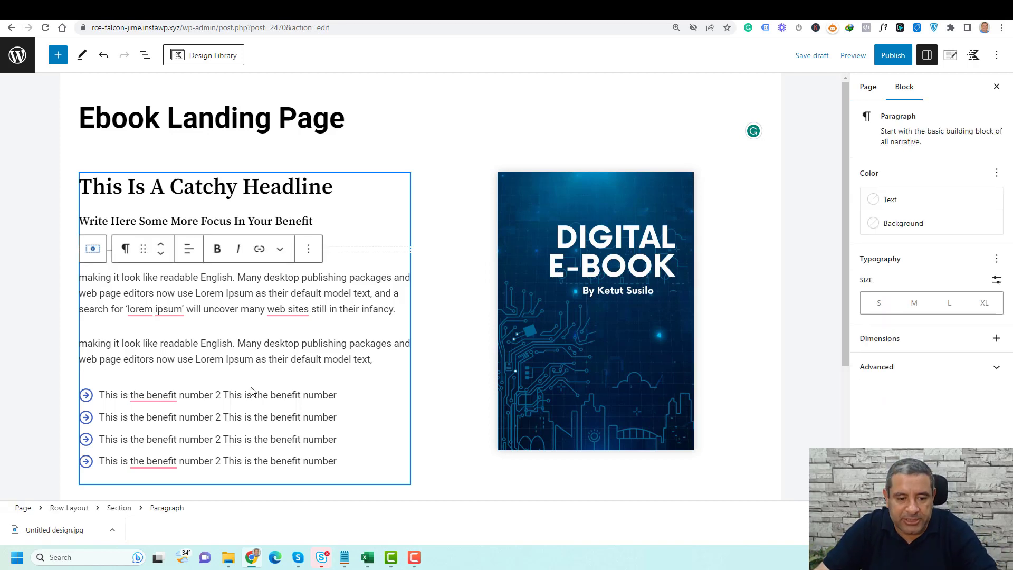
pyautogui.scroll(-4, 253, 389)
pyautogui.click(270, 244)
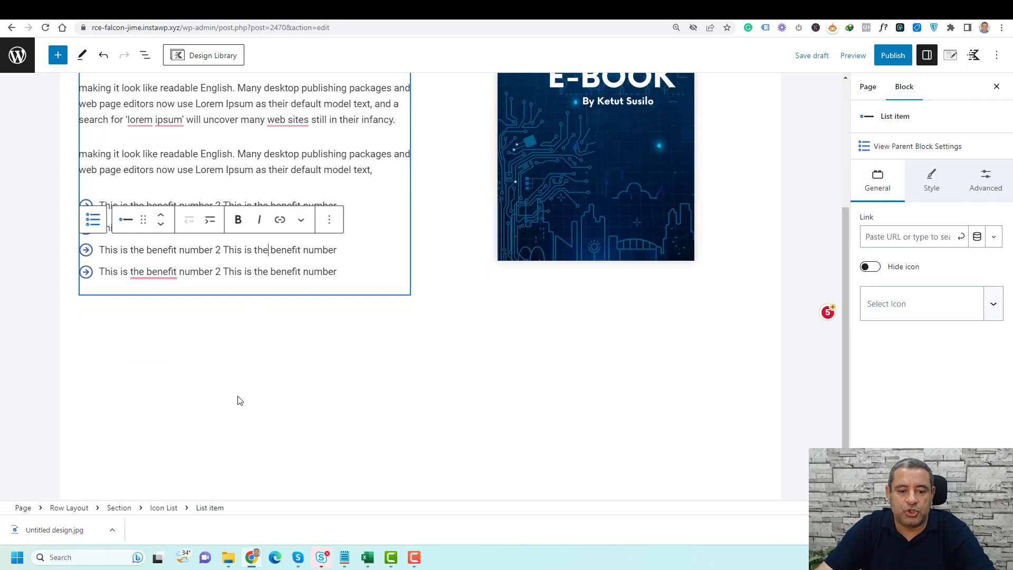
pyautogui.click(165, 508)
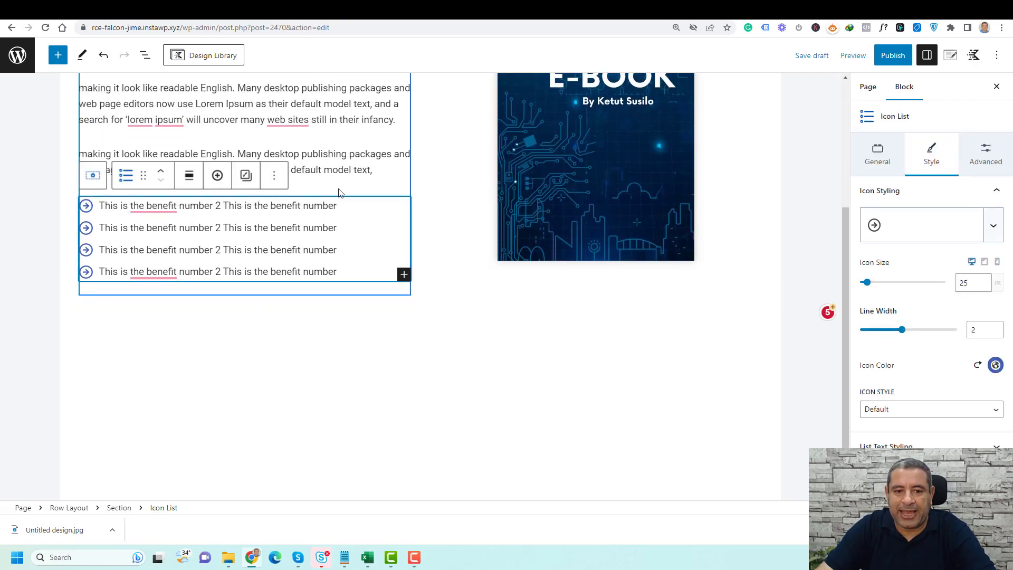
pyautogui.click(273, 176)
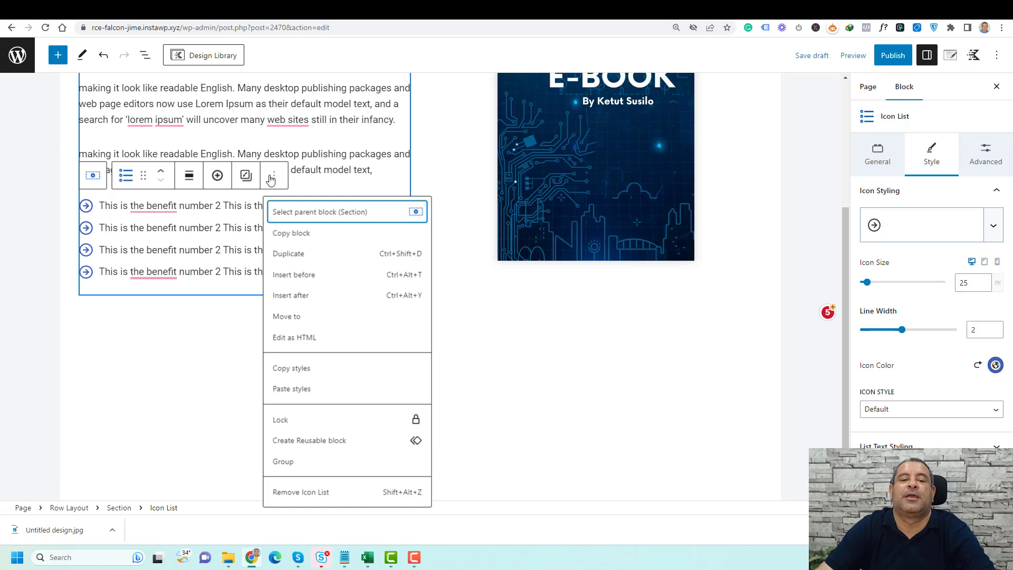
pyautogui.click(319, 297)
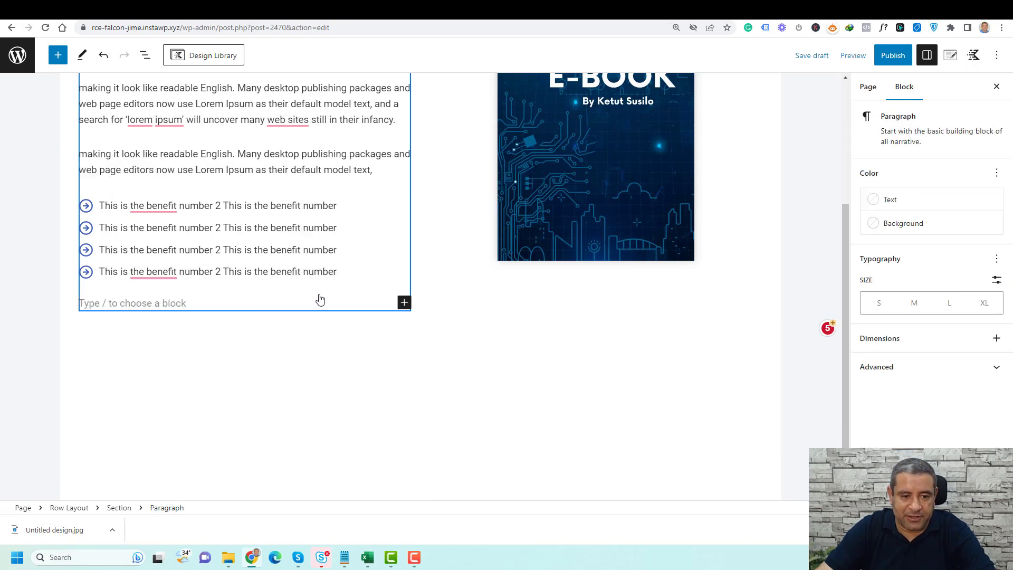
pyautogui.click(404, 304)
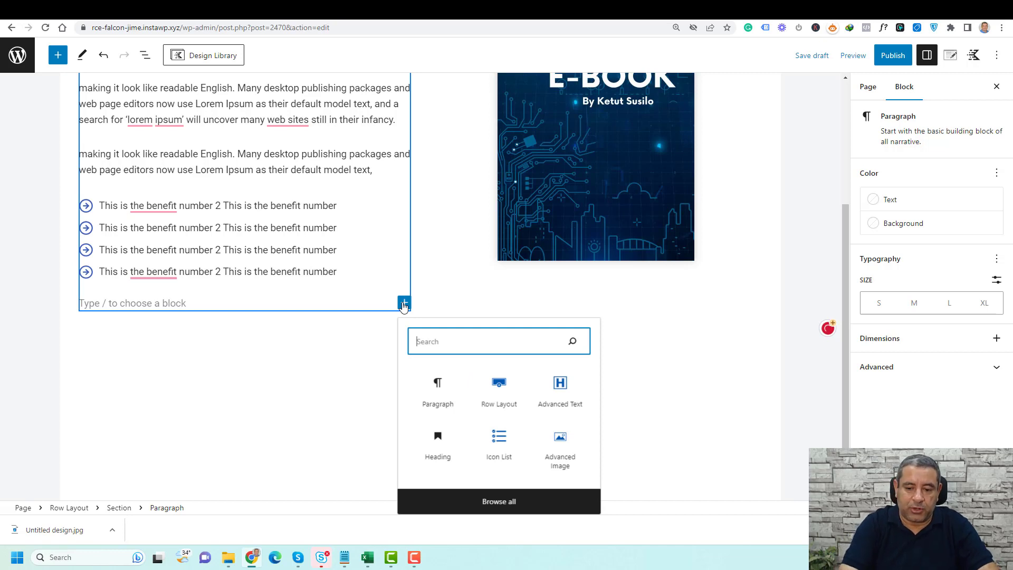
pyautogui.write('adv')
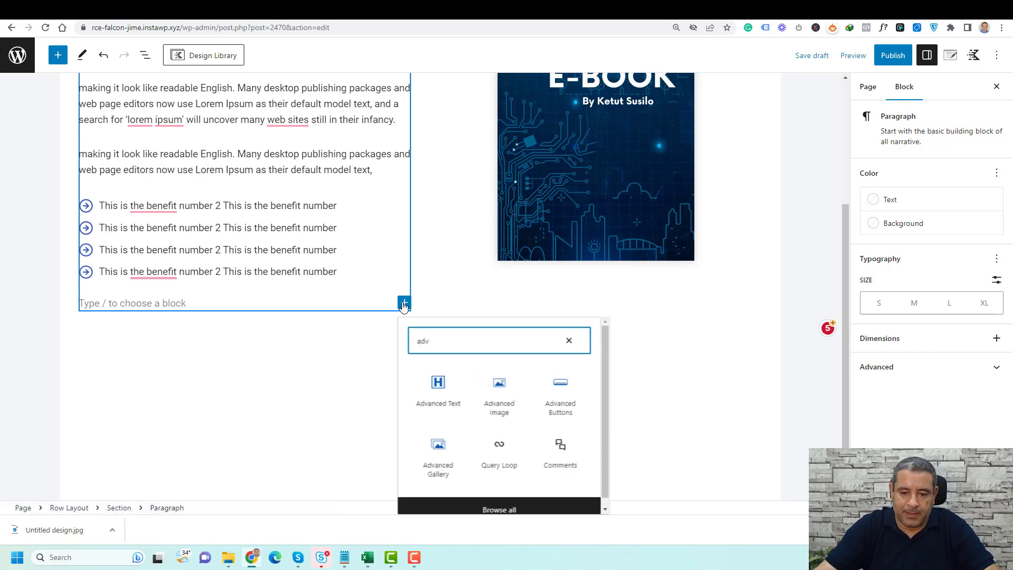
pyautogui.click(570, 412)
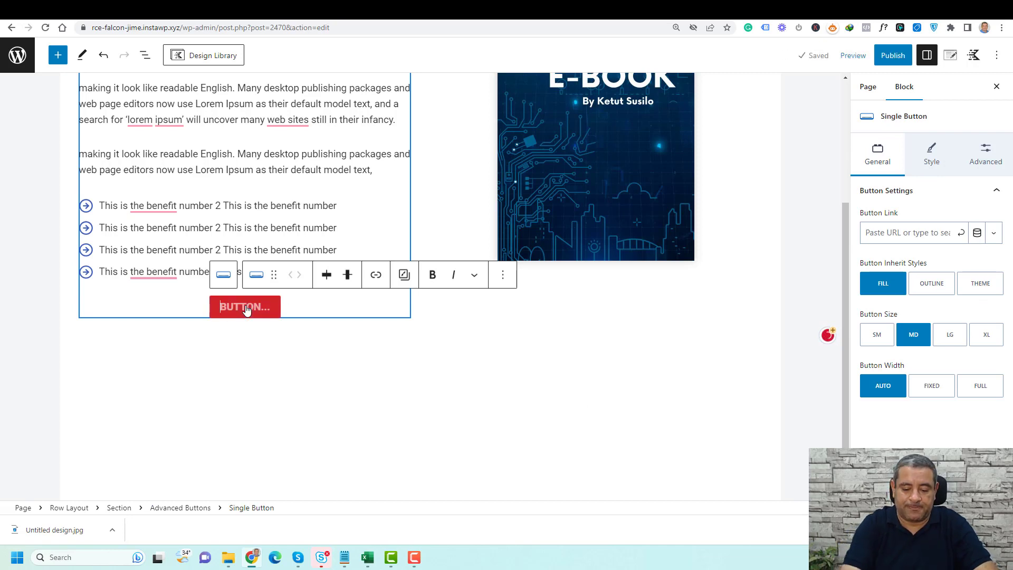
# - Label the button "BUY THE EBOOK NOW FOR $47 - LIMITED TIME OFFER" and justify it to the left
pyautogui.write('BUY THE EBOOK NOW FOR $47 - LIMITED TIME OFFER')
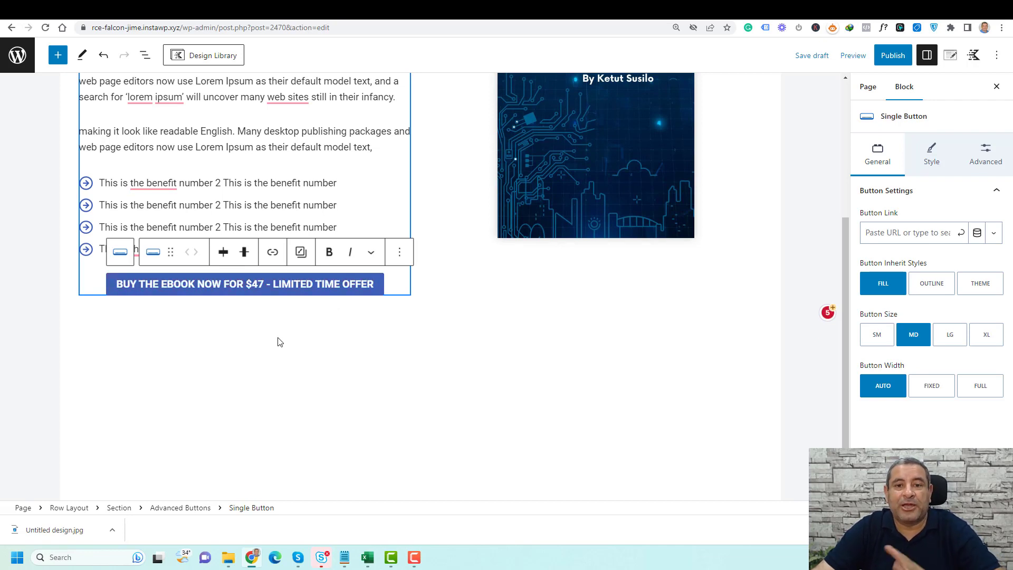
pyautogui.click(223, 253)
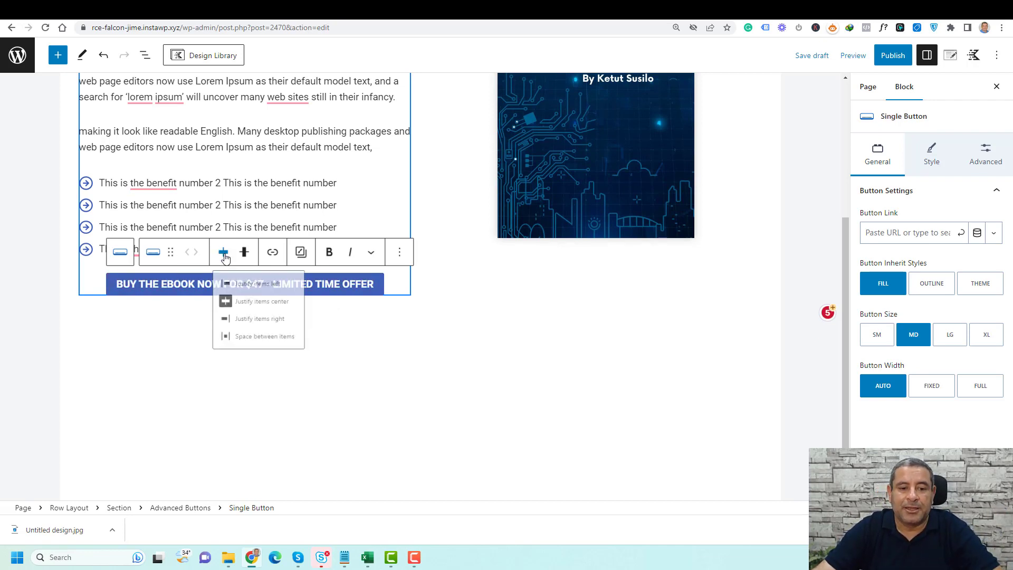
pyautogui.click(265, 289)
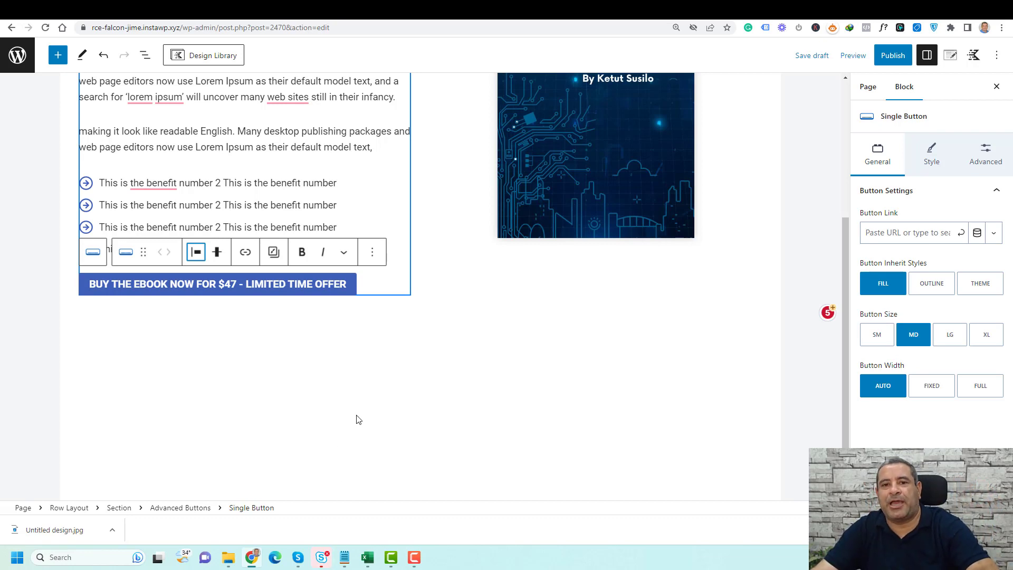
# - Set the button's background colour to the palette's blue, 3F60BA, and try its box shadow on and off
pyautogui.click(932, 157)
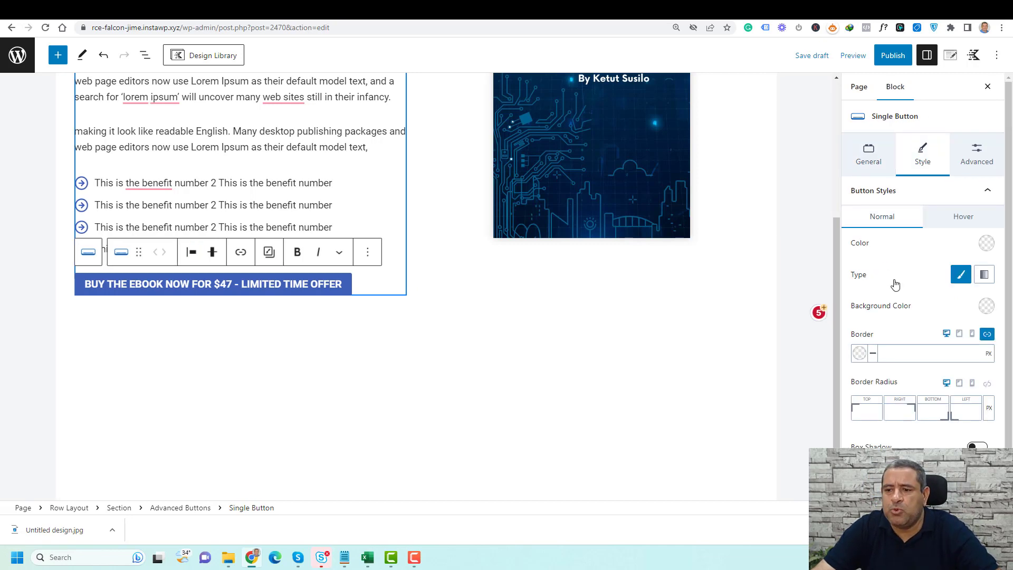
pyautogui.scroll(-1, 896, 285)
pyautogui.click(986, 276)
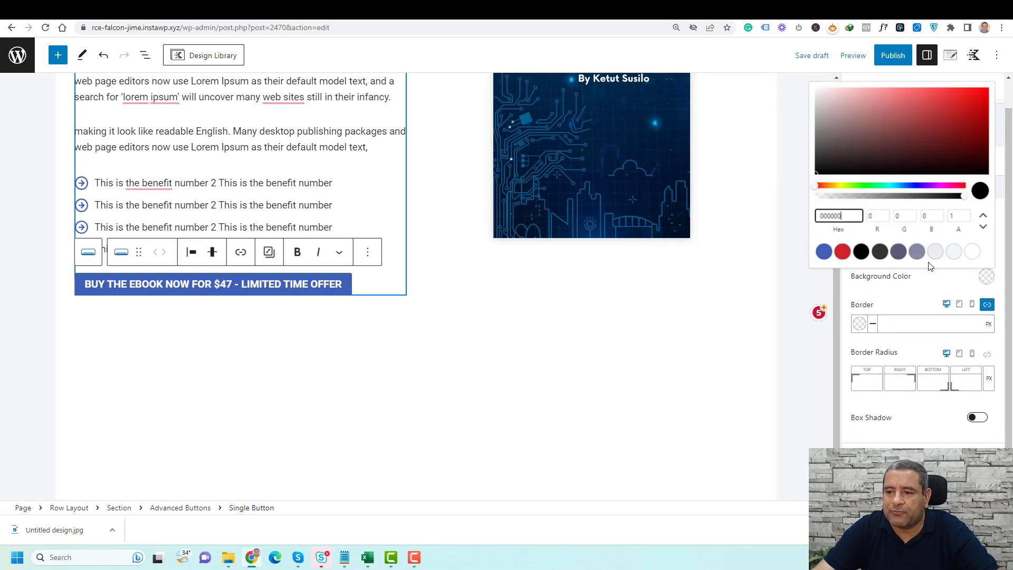
pyautogui.click(899, 252)
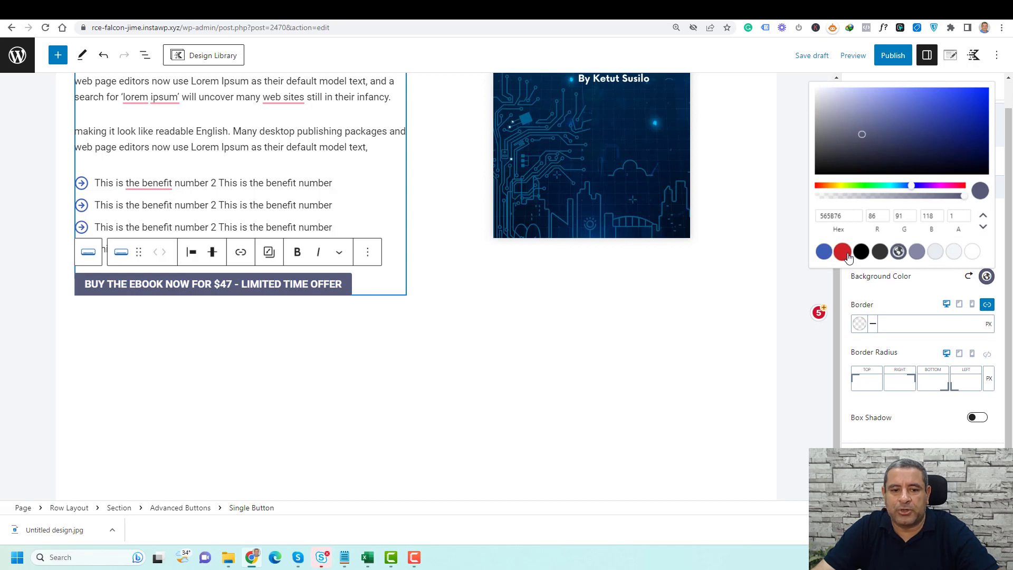
pyautogui.click(847, 255)
pyautogui.click(823, 252)
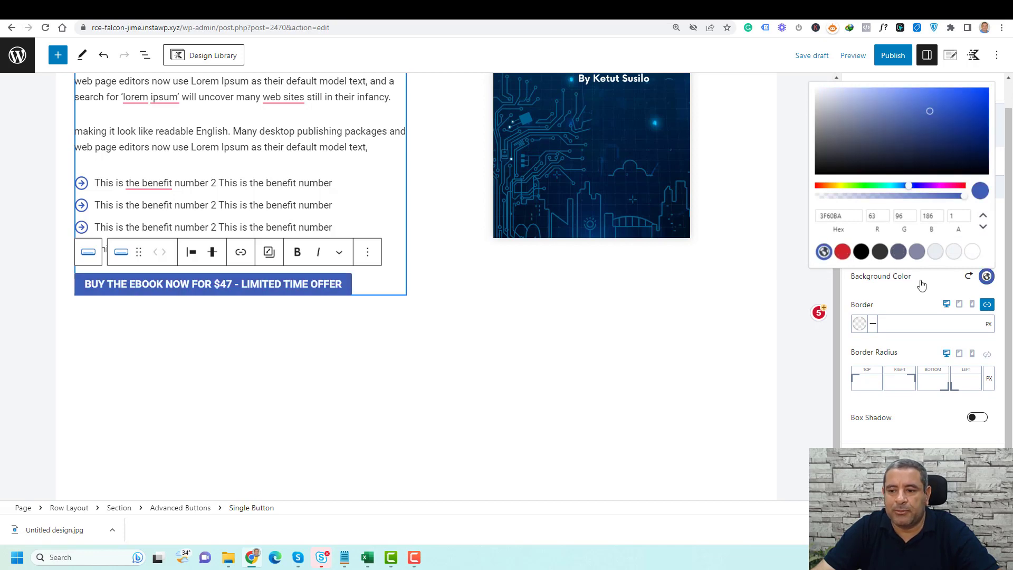
pyautogui.click(921, 285)
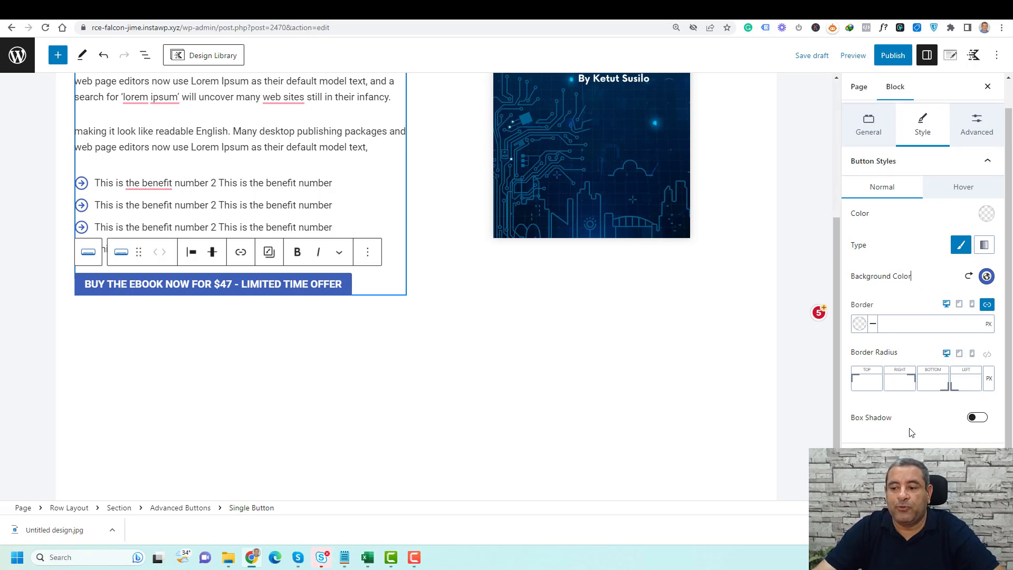
pyautogui.click(973, 418)
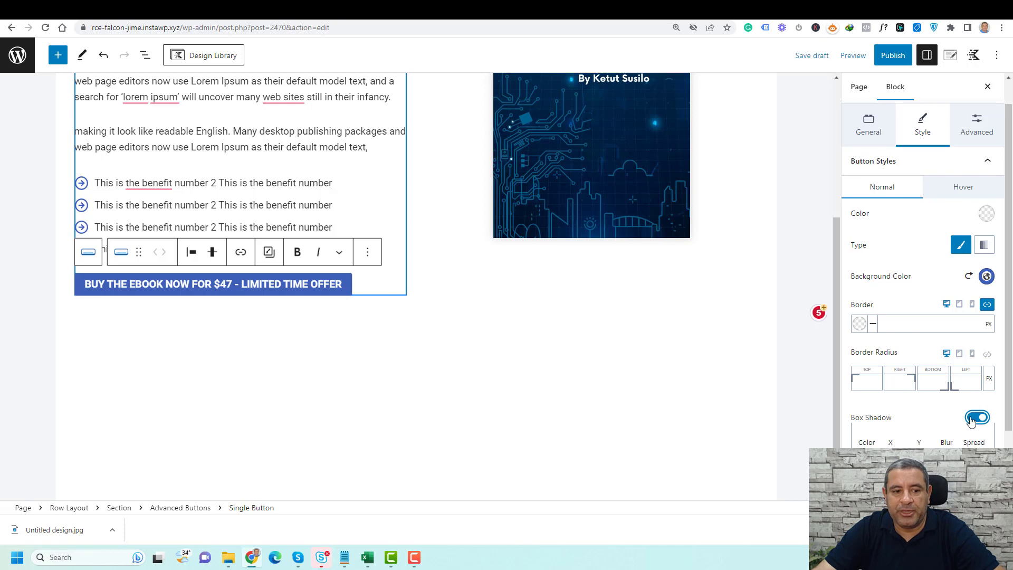
pyautogui.click(972, 420)
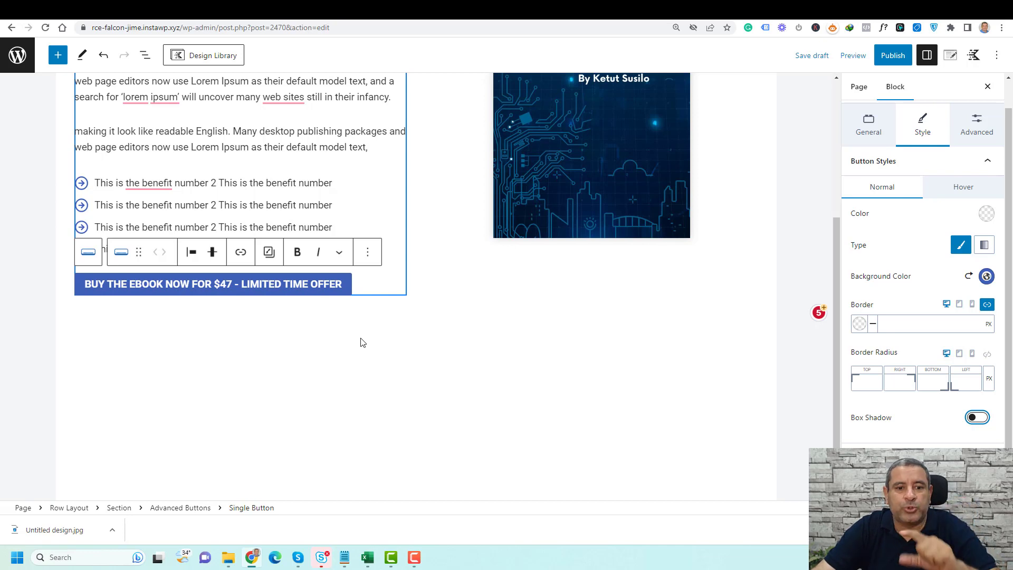
# - Link the buy button to the placeholder address "#"
pyautogui.click(241, 253)
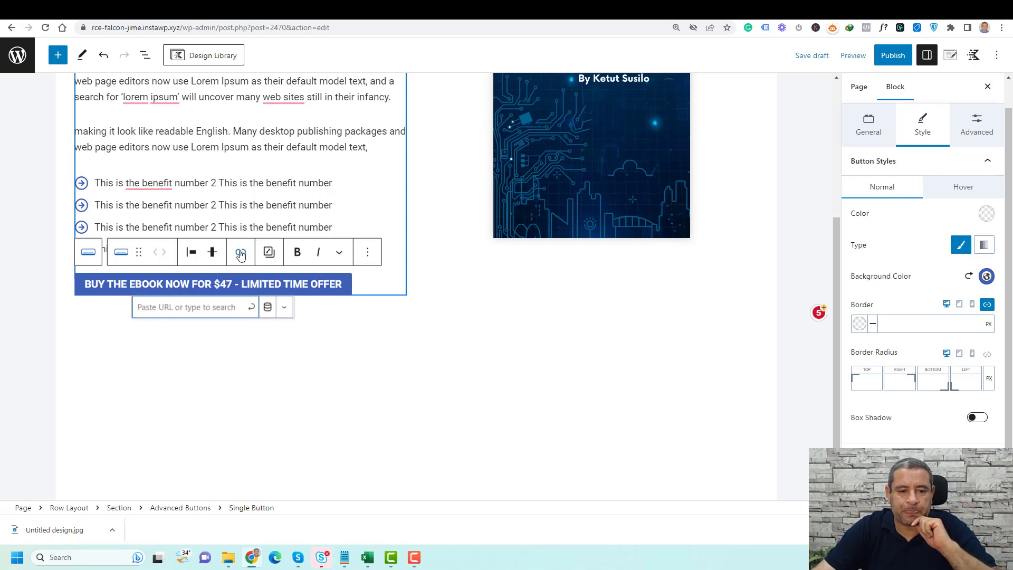
pyautogui.write('#')
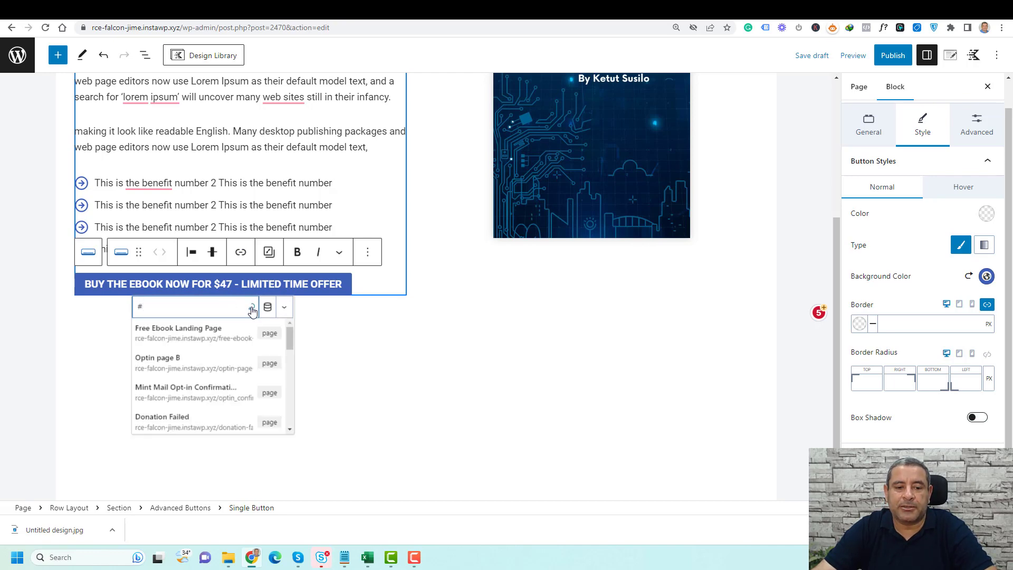
pyautogui.click(251, 307)
pyautogui.click(639, 365)
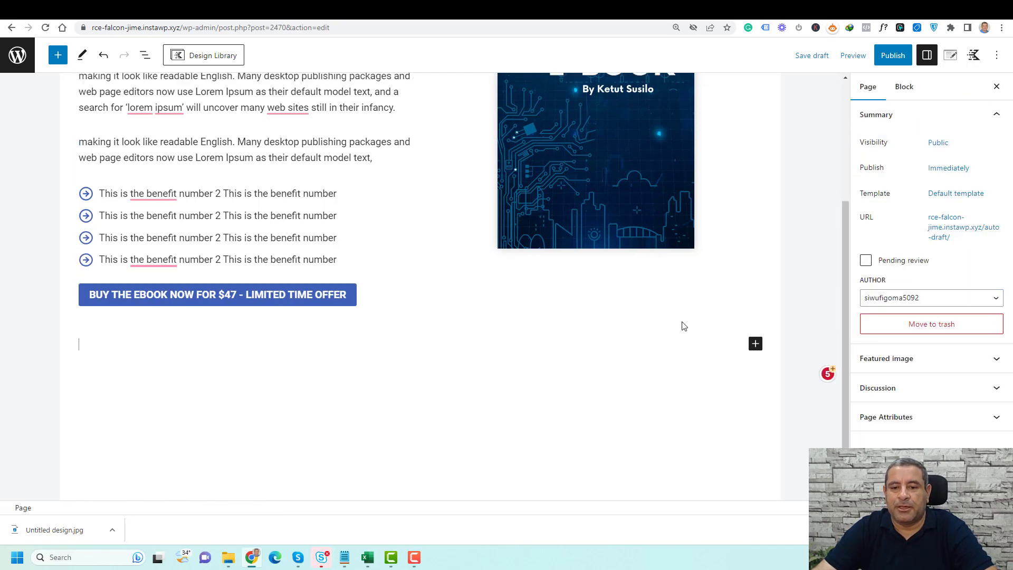
# - Enlarge the ebook cover image to a maximum width of 366 px
pyautogui.scroll(4, 581, 343)
pyautogui.click(579, 344)
pyautogui.scroll(-2, 581, 345)
pyautogui.scroll(-2, 580, 348)
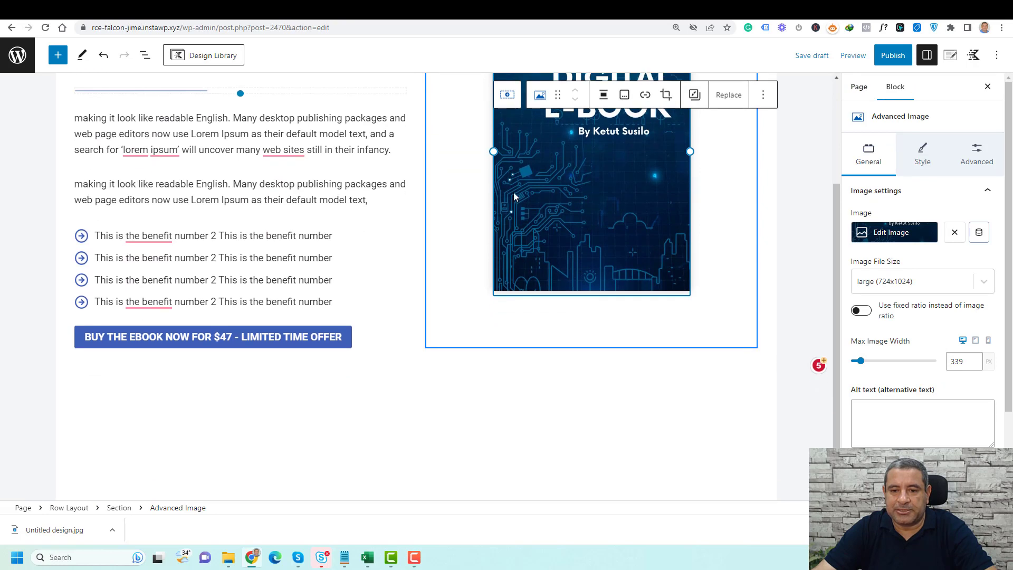
pyautogui.moveTo(493, 151); pyautogui.dragTo(476, 159)
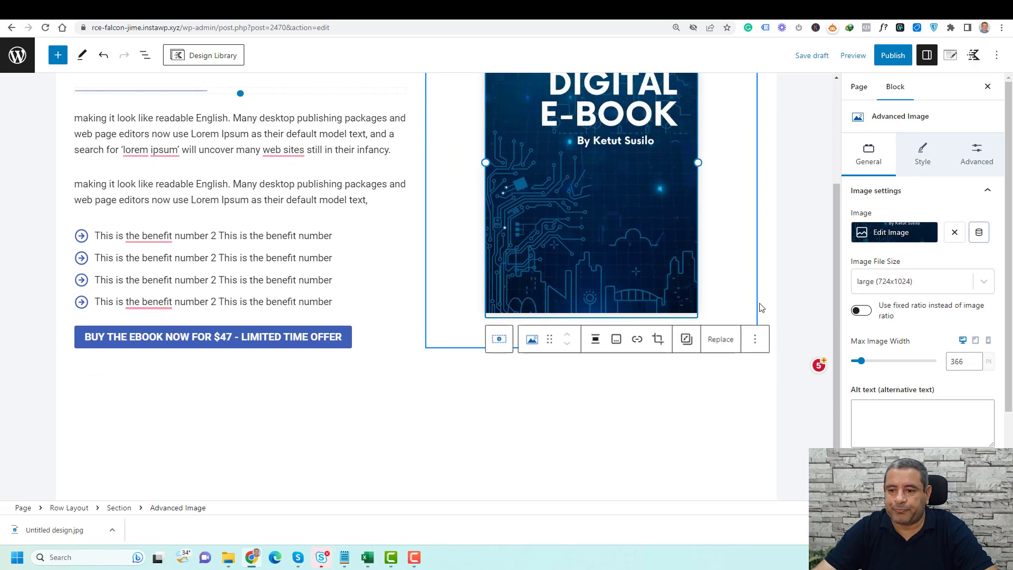
# - Publish the Ebook Landing Page and open its live version
pyautogui.scroll(3, 765, 303)
pyautogui.click(898, 58)
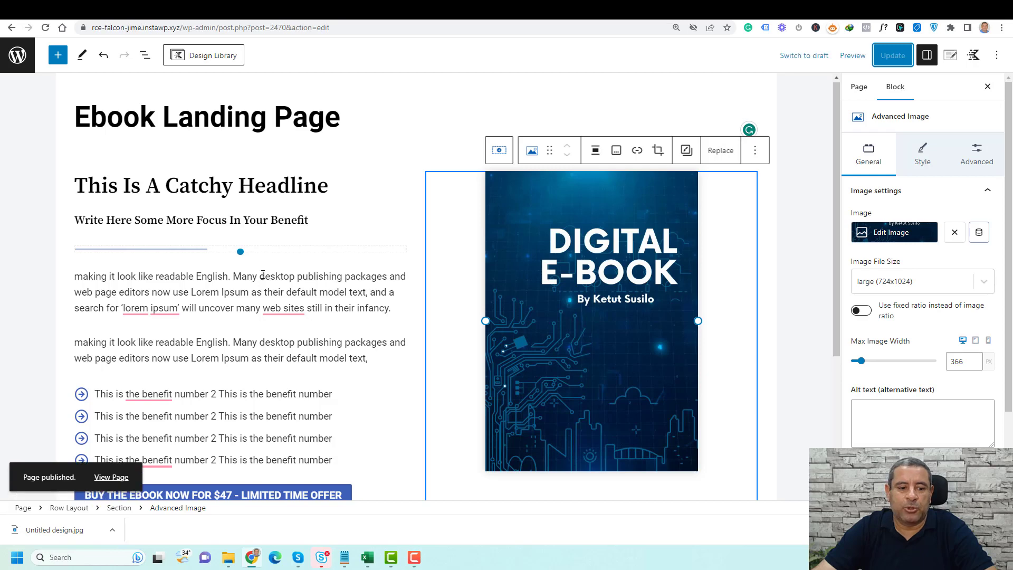
pyautogui.click(110, 478)
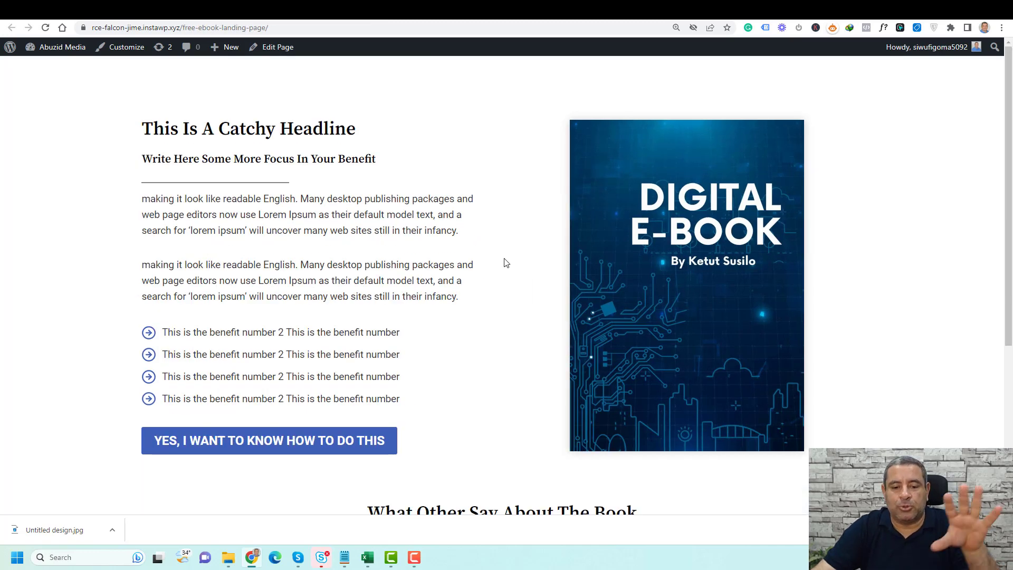
# - Compare the sample free ebook page with the published page, examining header, title area, content layout and lower sections
pyautogui.scroll(-5, 505, 261)
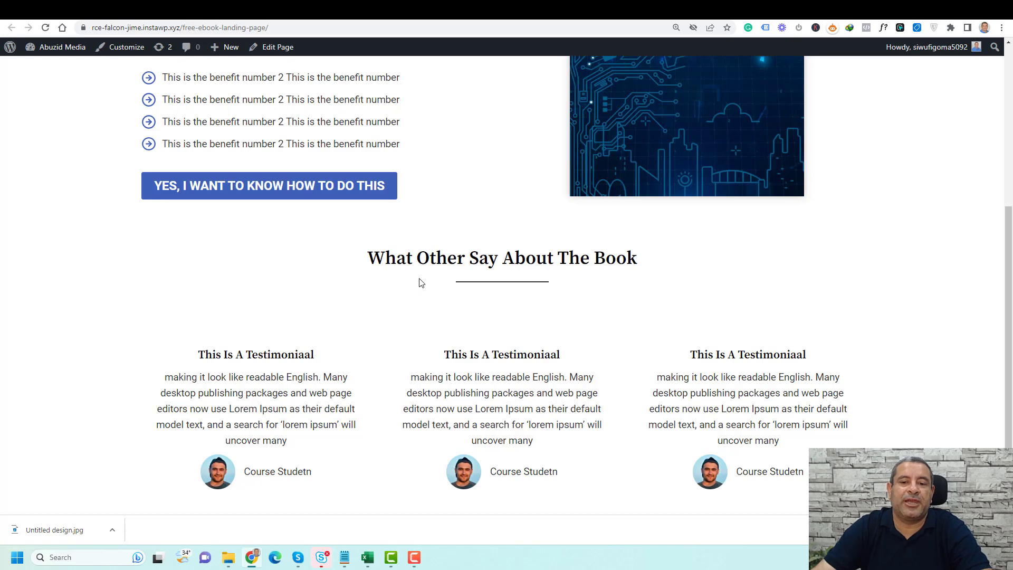
pyautogui.scroll(5, 420, 284)
pyautogui.hotkey('ctrl', 'Tab')
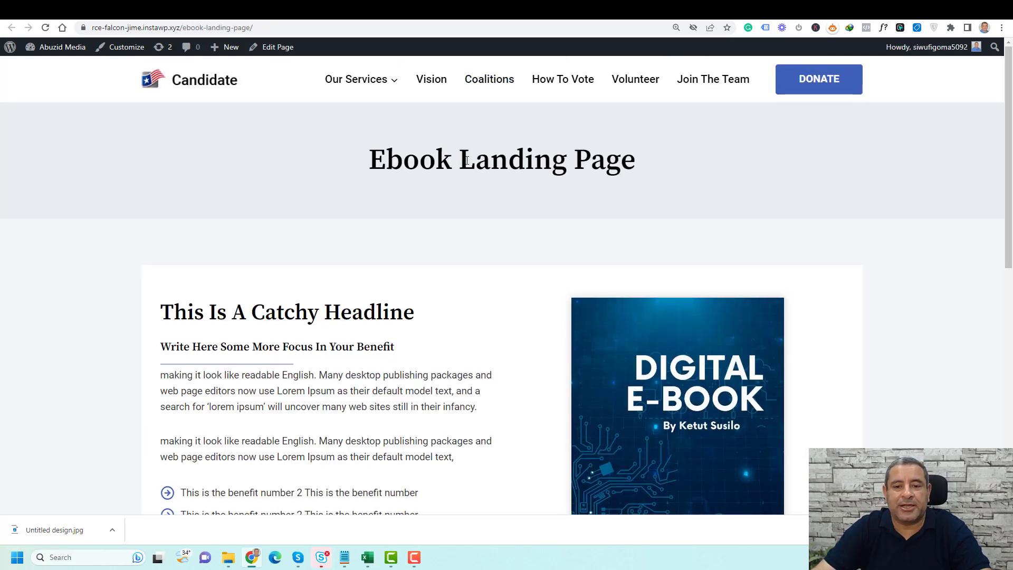
pyautogui.scroll(-7, 420, 349)
pyautogui.scroll(-3, 417, 346)
pyautogui.scroll(10, 417, 348)
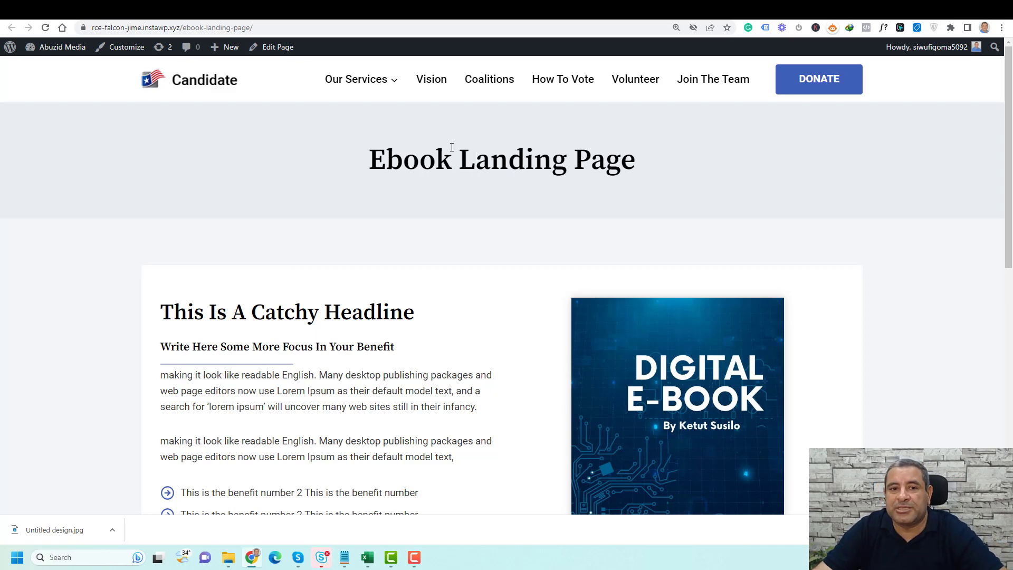
# - In the editor's page settings, disable the page title, set the content style to Unboxed and the content vertical padding to Top Only
pyautogui.hotkey('ctrl', 'Tab')
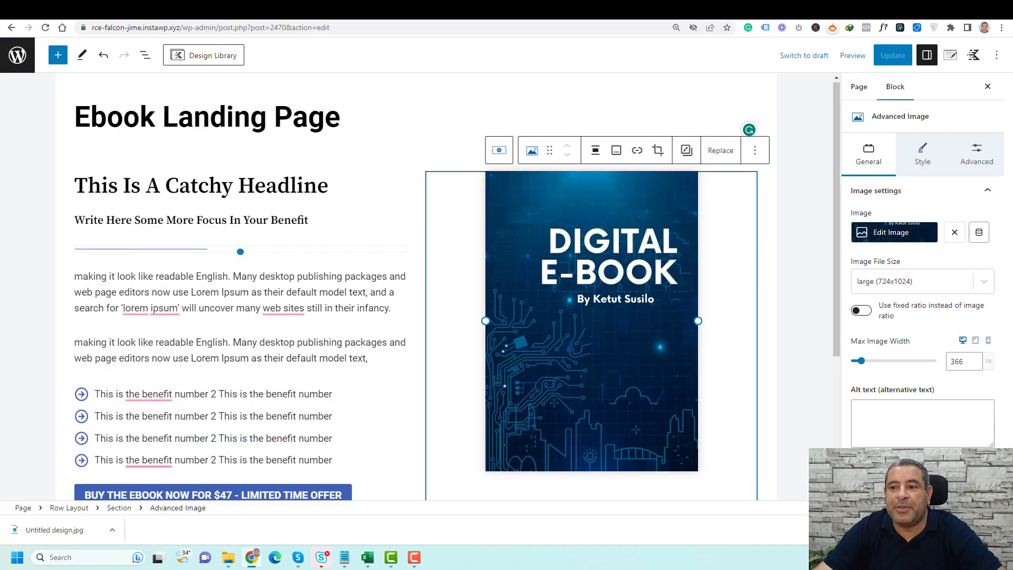
pyautogui.click(950, 56)
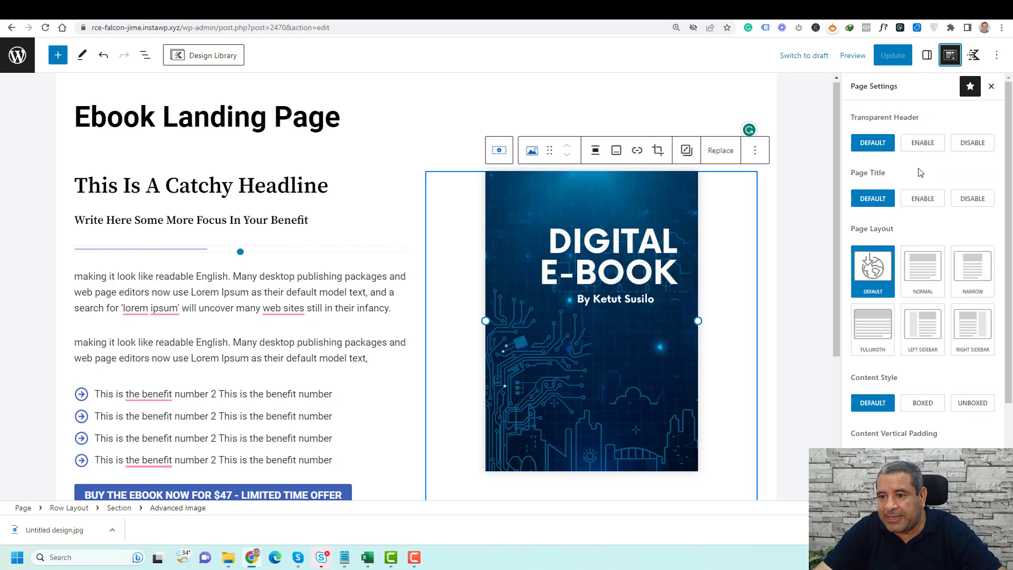
pyautogui.click(955, 201)
pyautogui.scroll(-2, 923, 290)
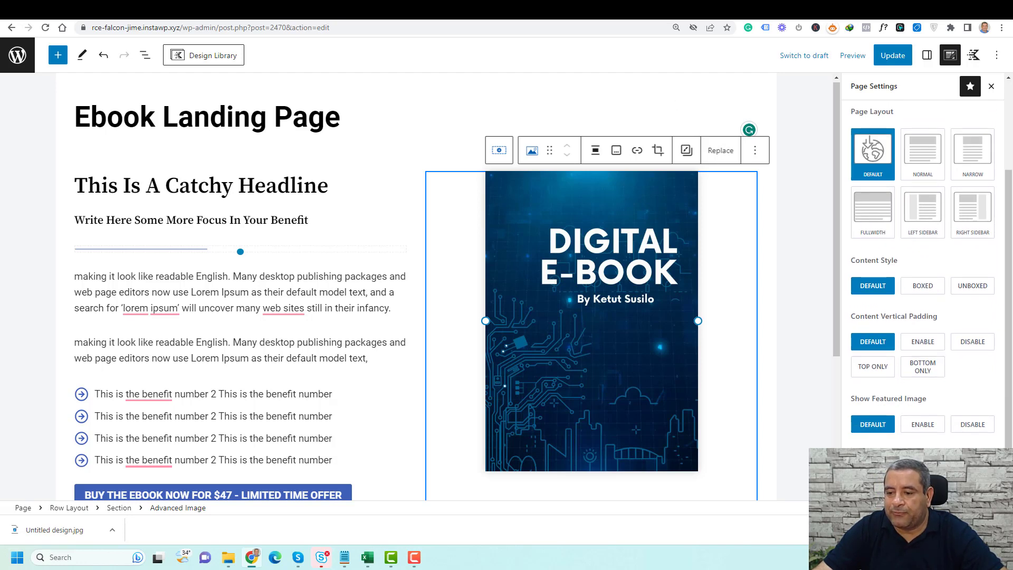
pyautogui.click(977, 289)
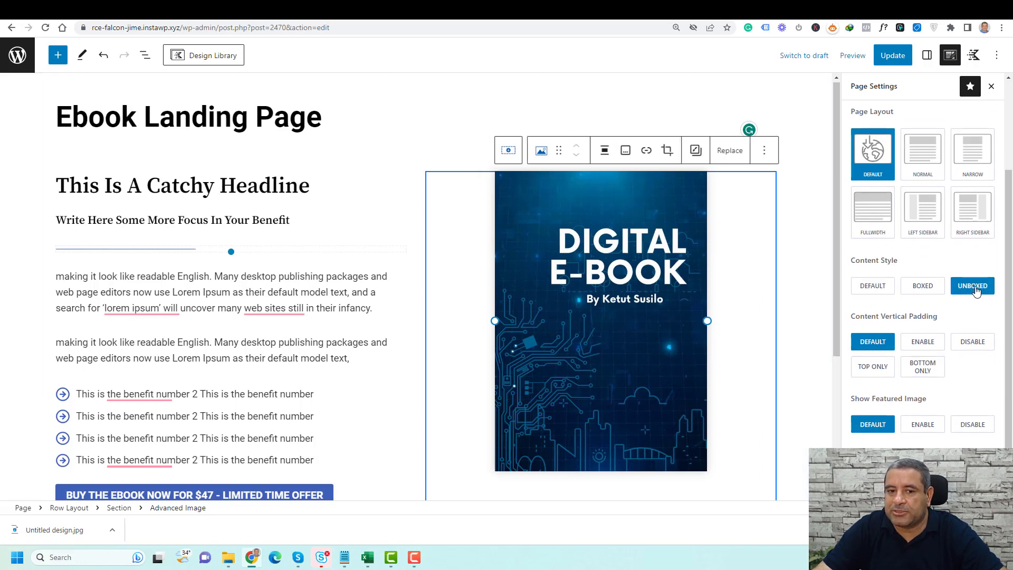
pyautogui.click(973, 350)
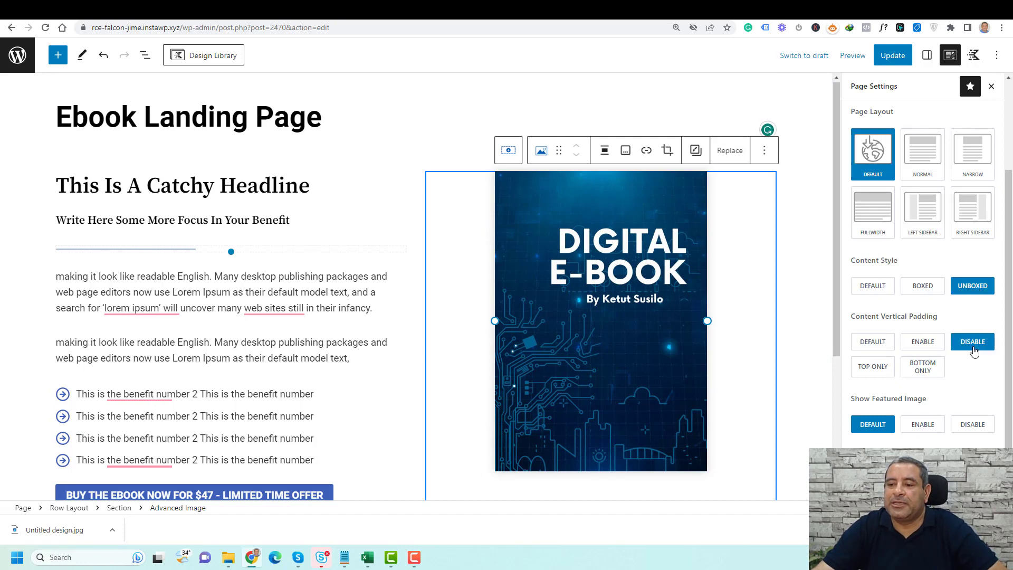
pyautogui.click(870, 370)
# - Update the landing page and reload its live version to check the new layout settings
pyautogui.click(893, 55)
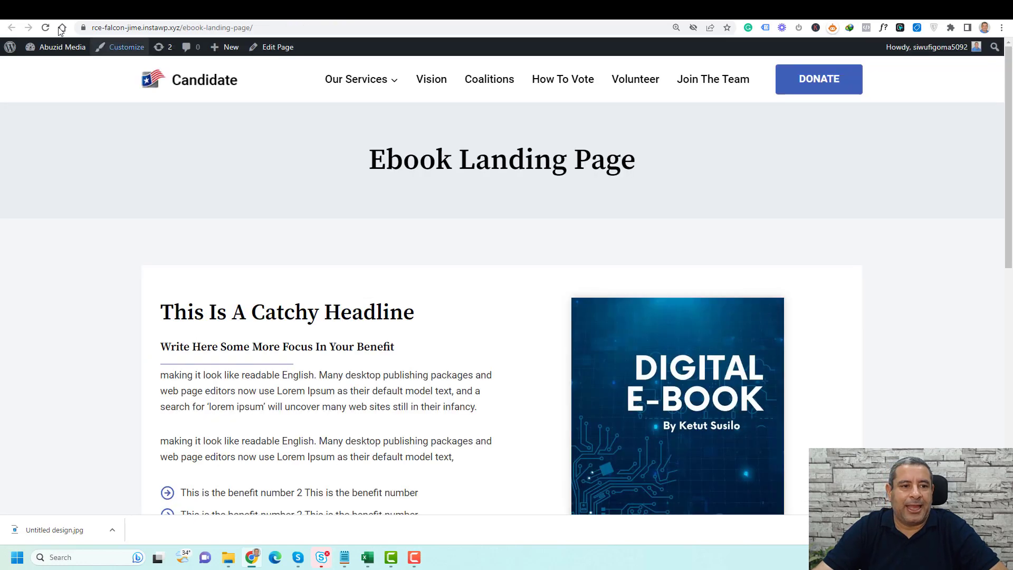
pyautogui.click(45, 27)
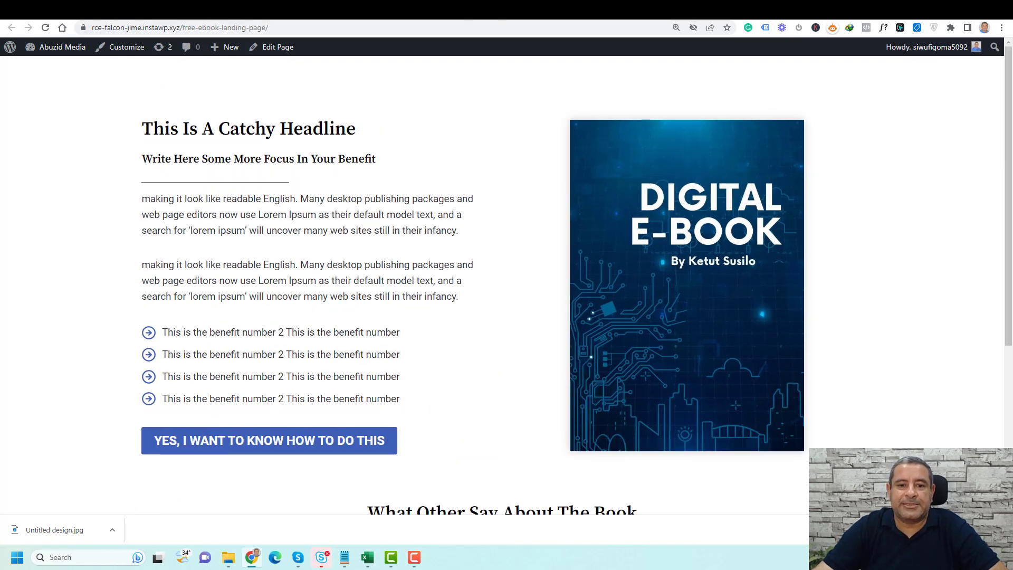
# - Add a single-column Row Layout below the buy button for the testimonials section shown on the sample page
pyautogui.scroll(-5, 557, 204)
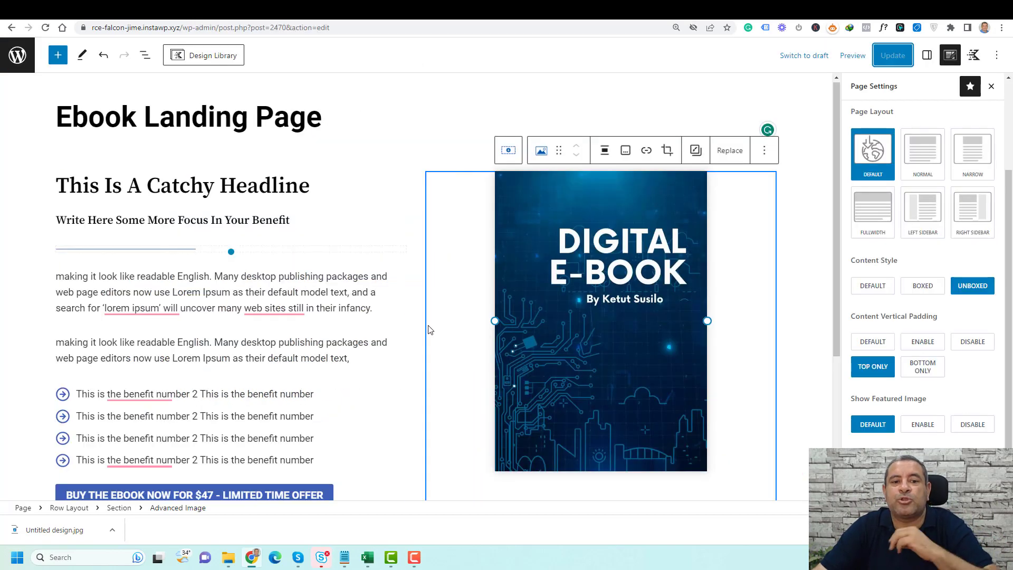
pyautogui.scroll(-4, 429, 330)
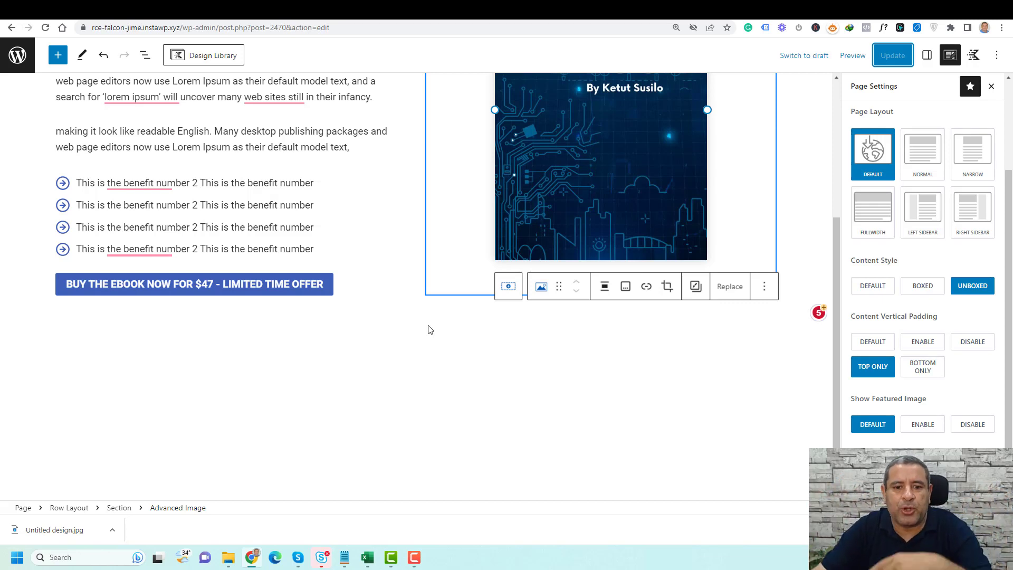
pyautogui.click(434, 346)
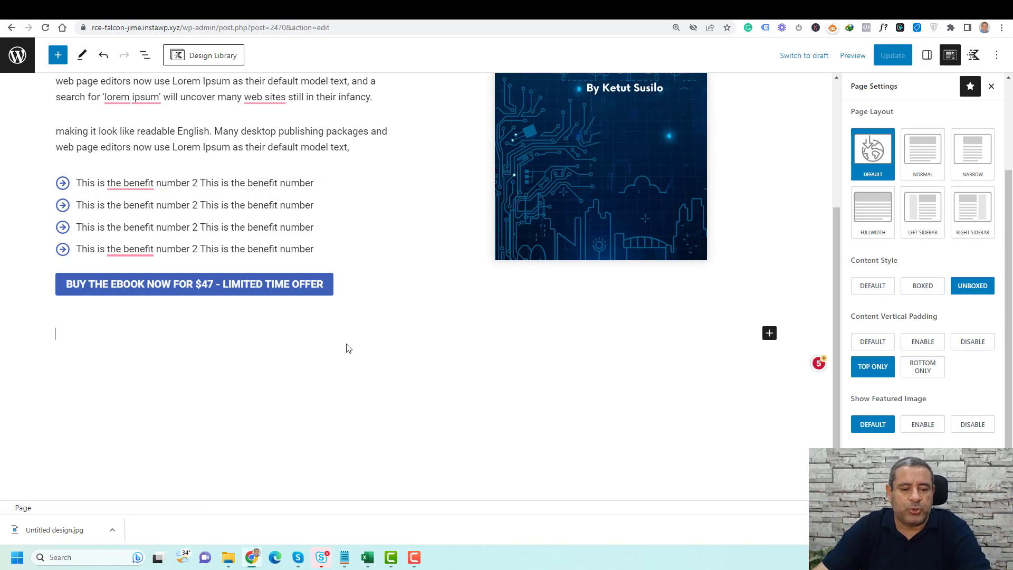
pyautogui.click(59, 54)
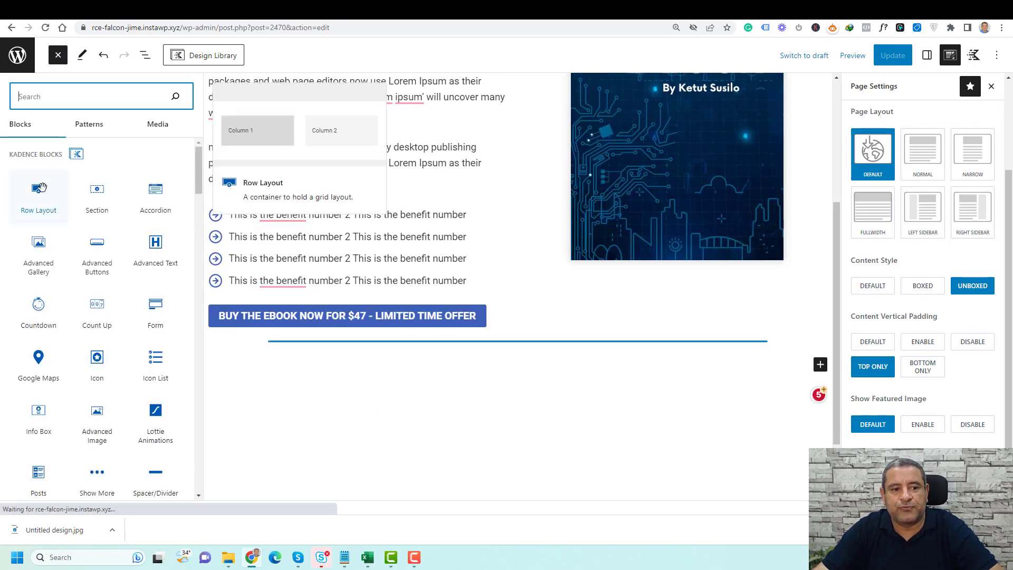
pyautogui.moveTo(39, 197); pyautogui.dragTo(400, 347)
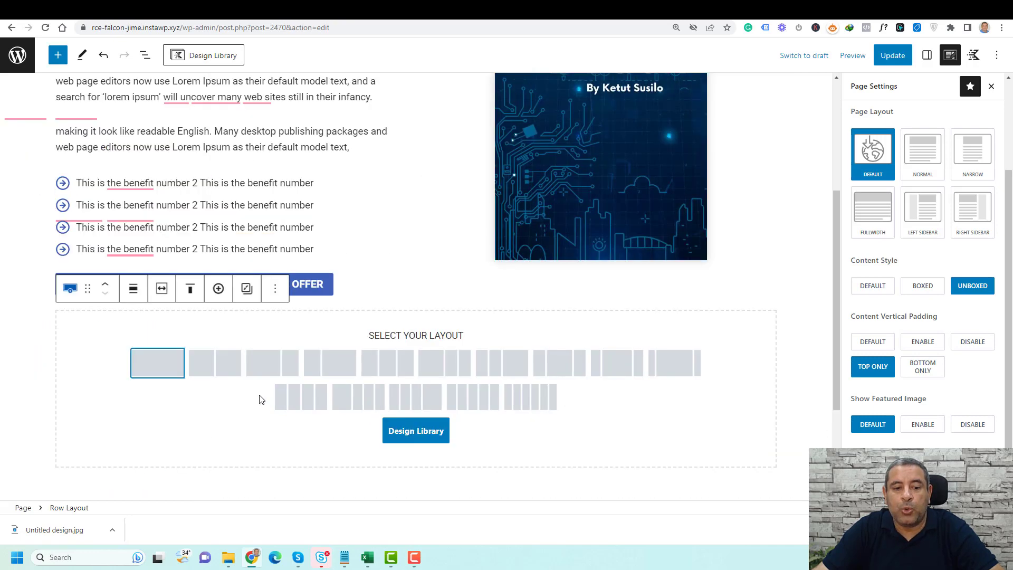
pyautogui.click(169, 368)
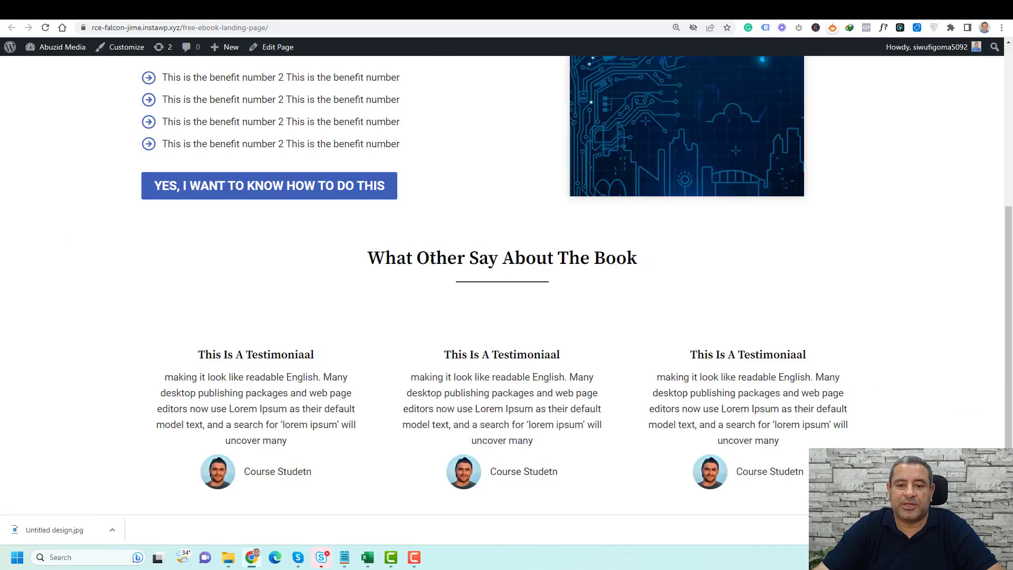
# - Add a centered Advanced Text heading in the new row, copying "What Other Say About The Book" from the sample page
pyautogui.tripleClick(432, 257)
pyautogui.hotkey('ctrl', 'c')
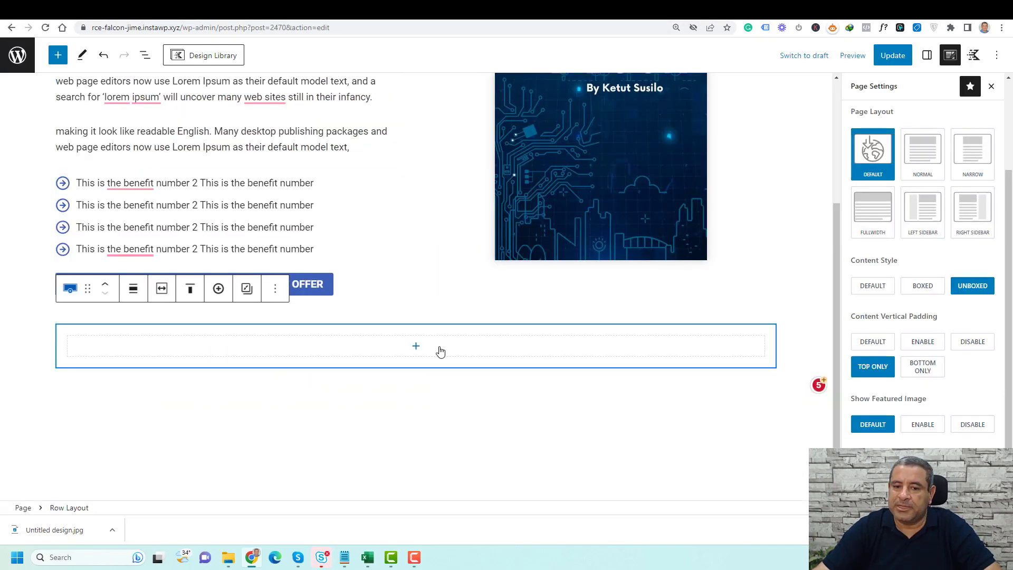
pyautogui.click(440, 351)
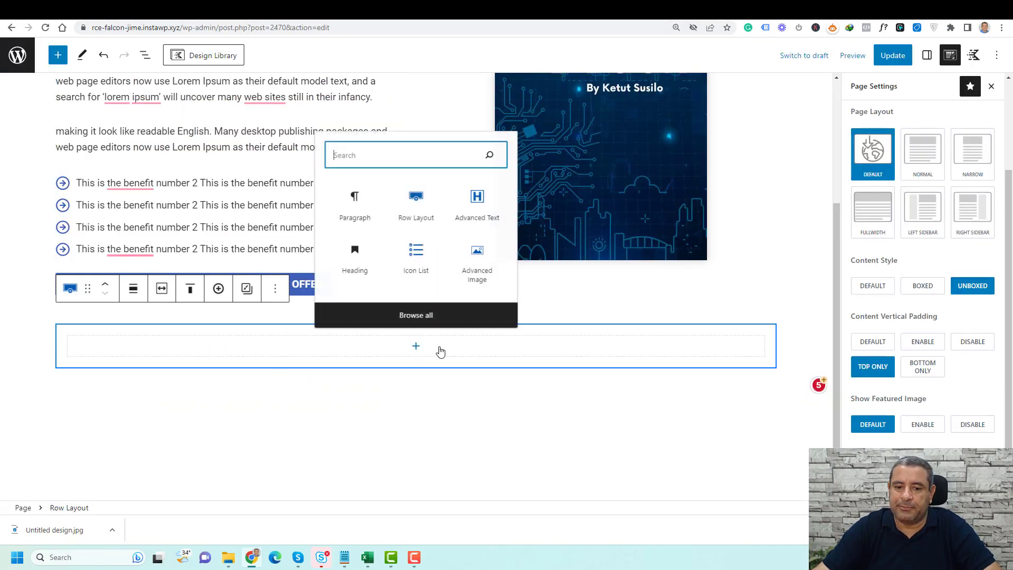
pyautogui.click(484, 209)
pyautogui.hotkey('ctrl', 'v')
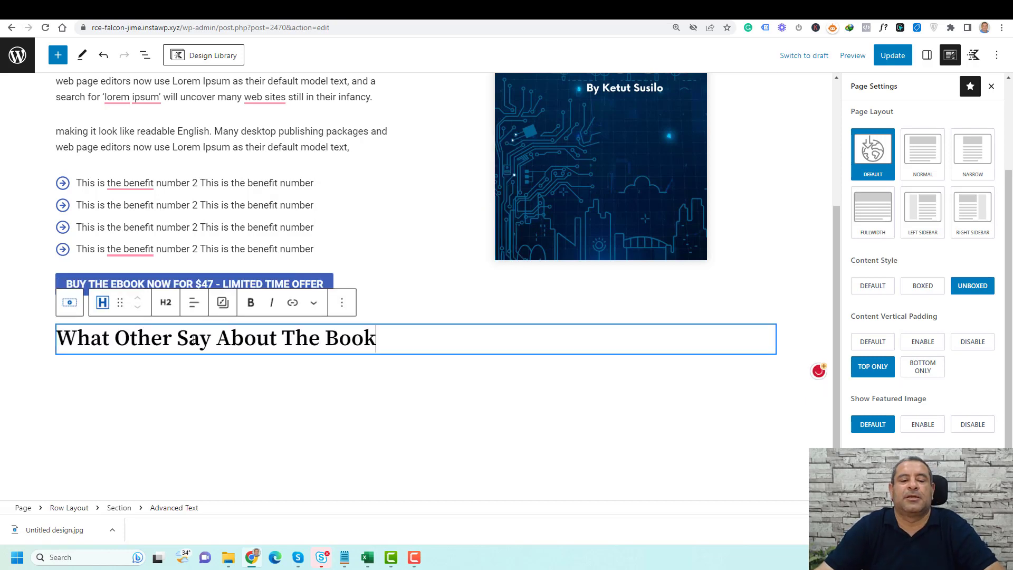
pyautogui.click(190, 339)
pyautogui.click(193, 303)
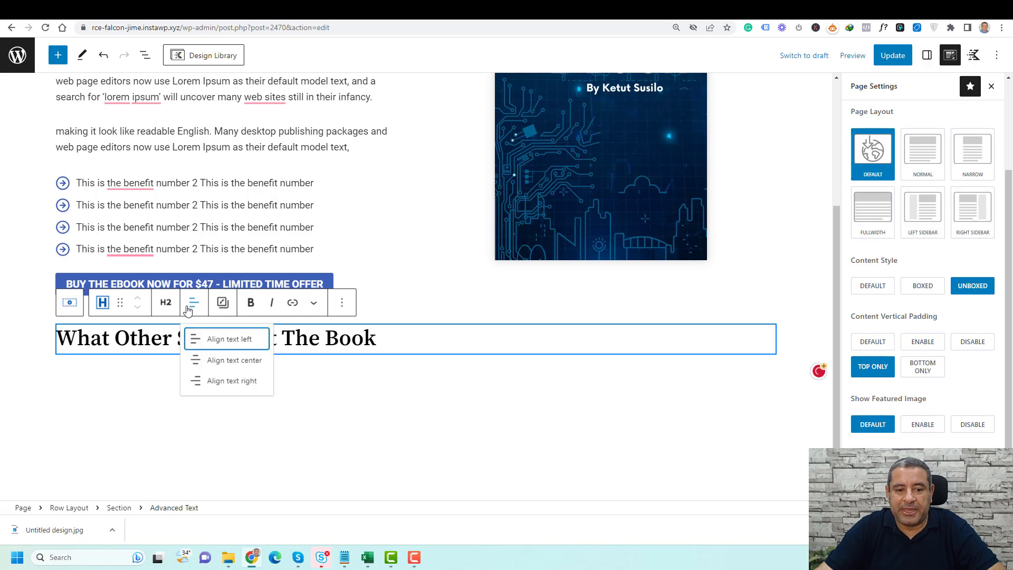
pyautogui.click(236, 361)
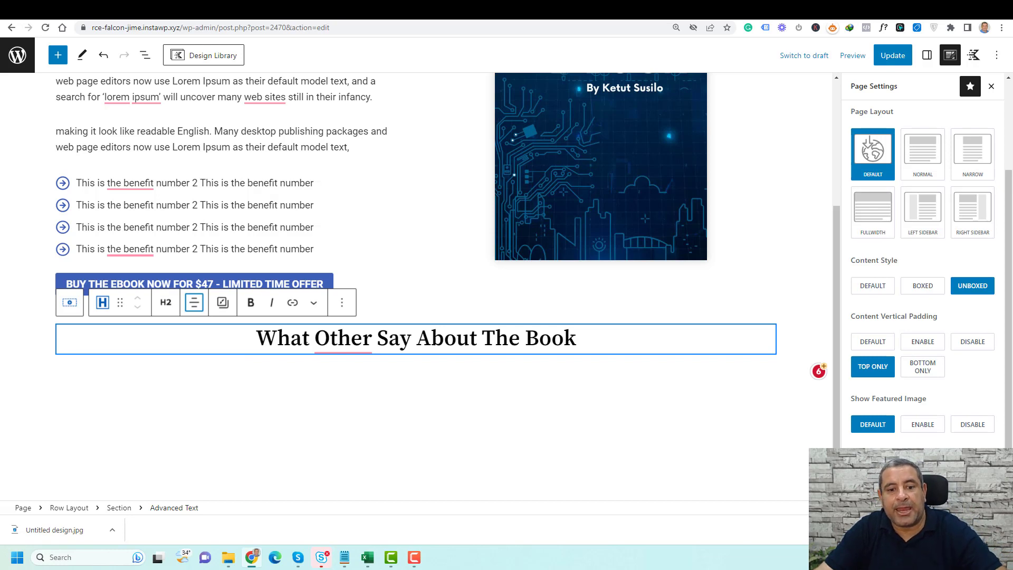
# - Insert a Spacer/Divider block after the "What Other Say About The Book" heading and choose center alignment for it
pyautogui.click(344, 309)
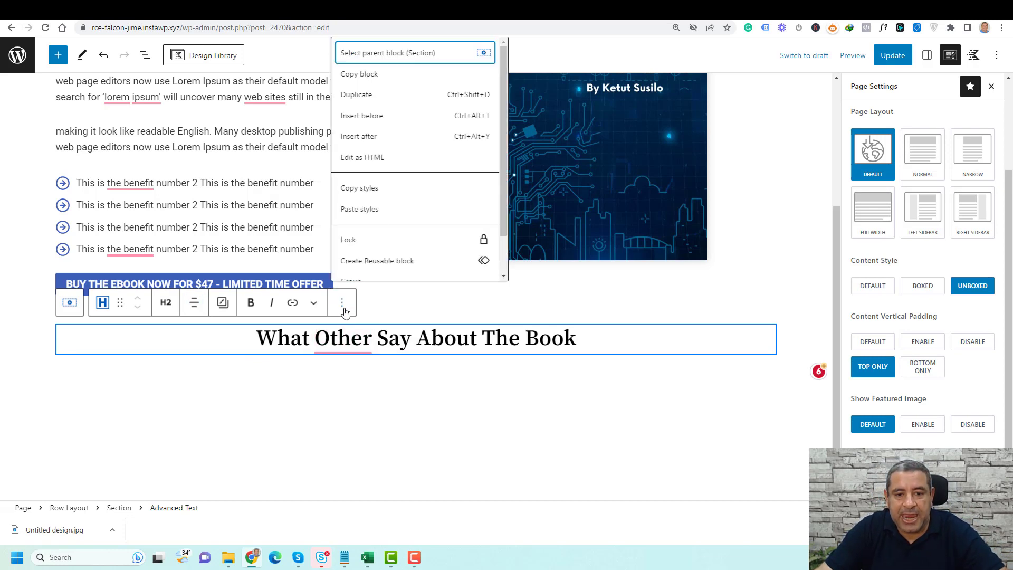
pyautogui.click(392, 141)
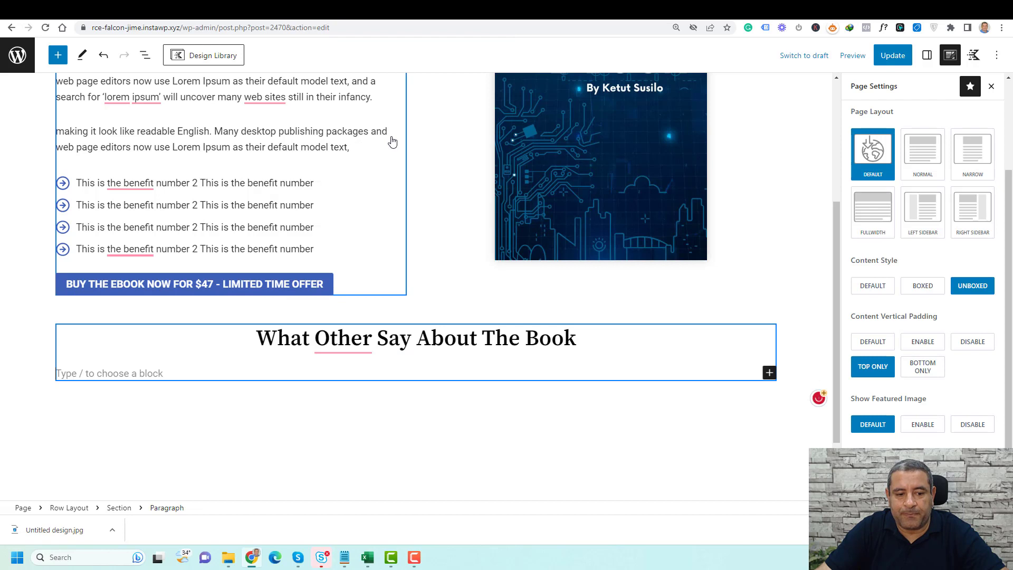
pyautogui.click(769, 374)
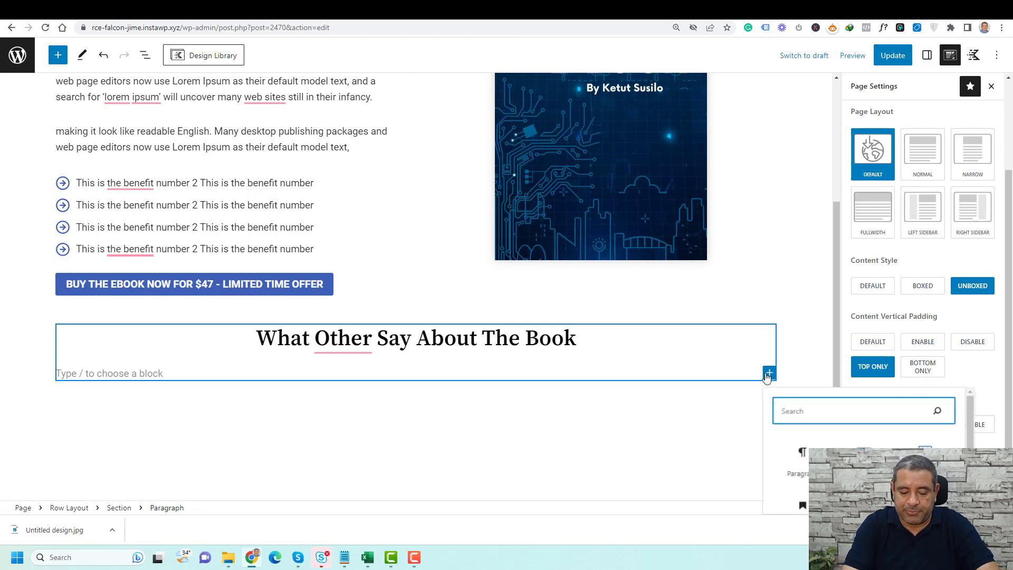
pyautogui.write('spacer')
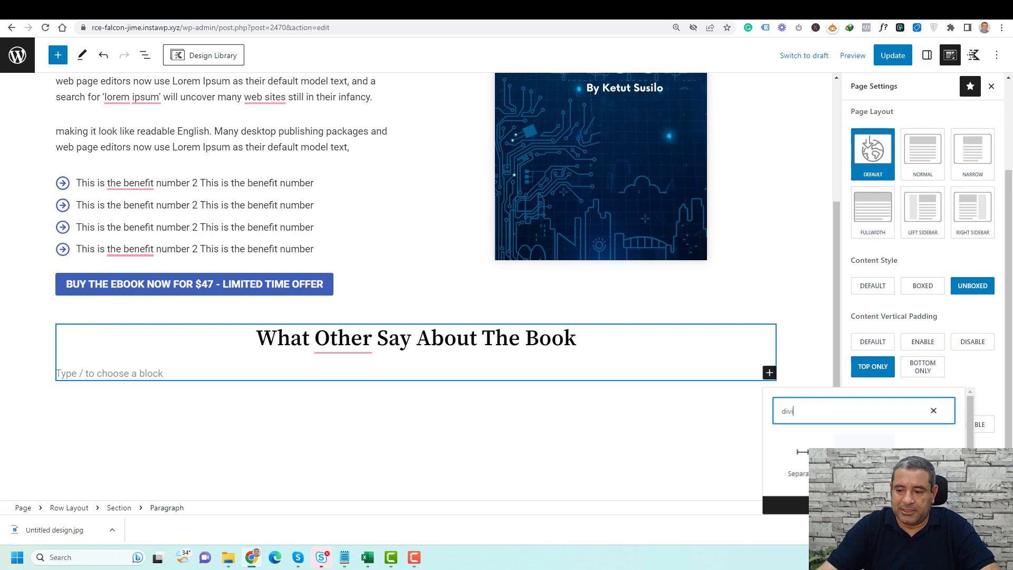
pyautogui.press('Return')
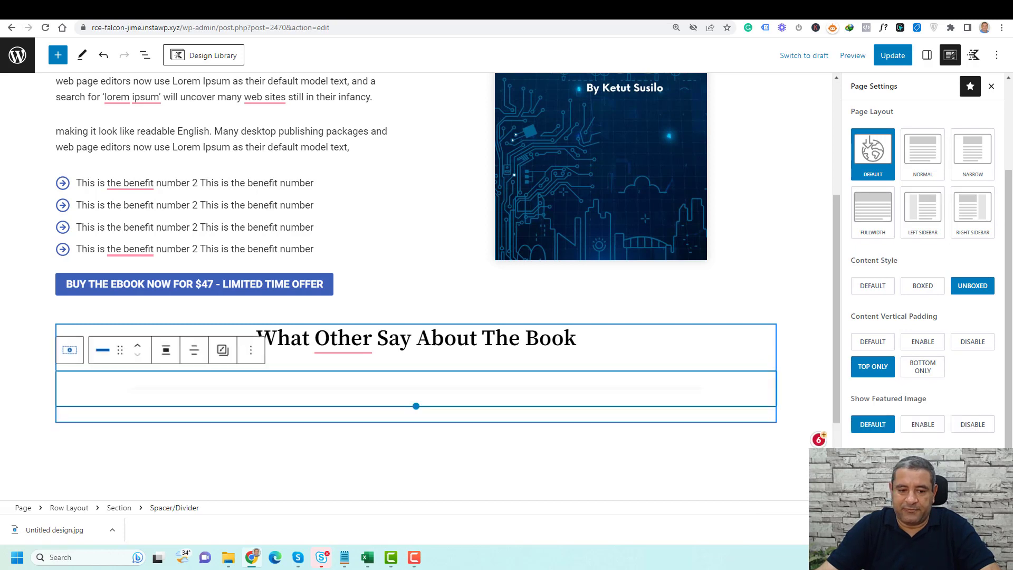
pyautogui.click(194, 350)
pyautogui.click(235, 411)
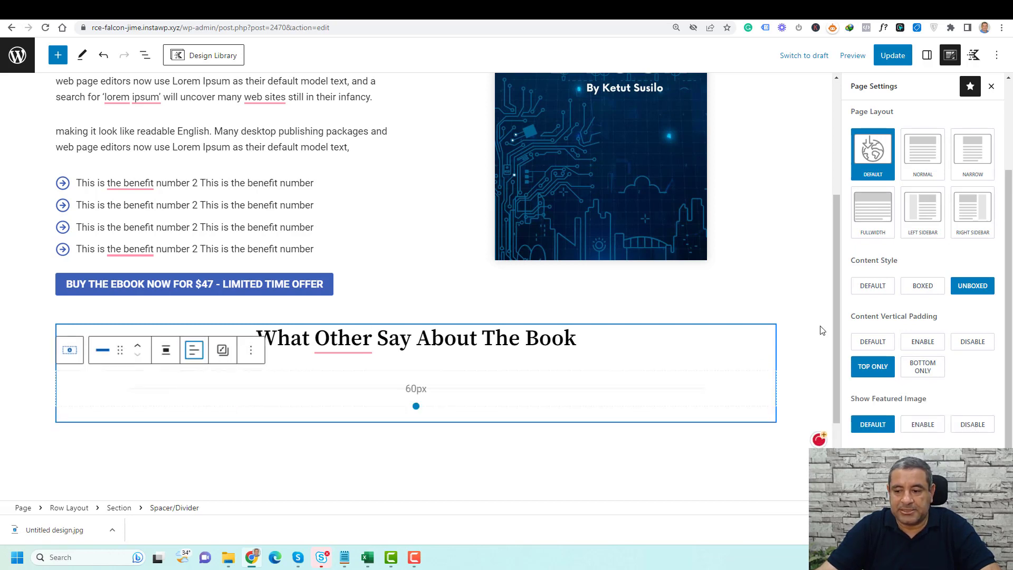
# - Color the new divider with the blue palette color 3F60BA and shorten its line to about half the section width
pyautogui.click(927, 55)
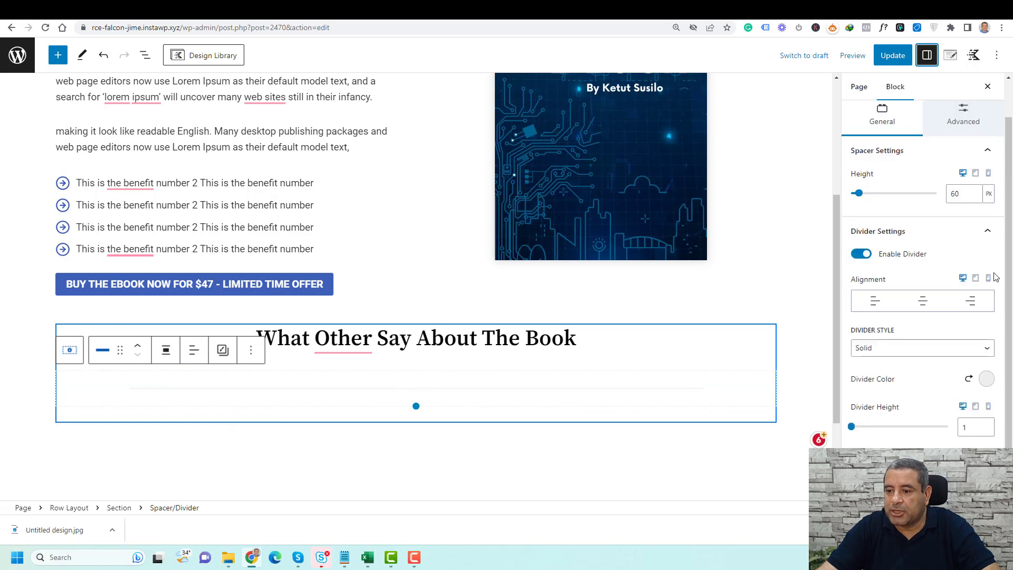
pyautogui.click(985, 378)
pyautogui.click(824, 354)
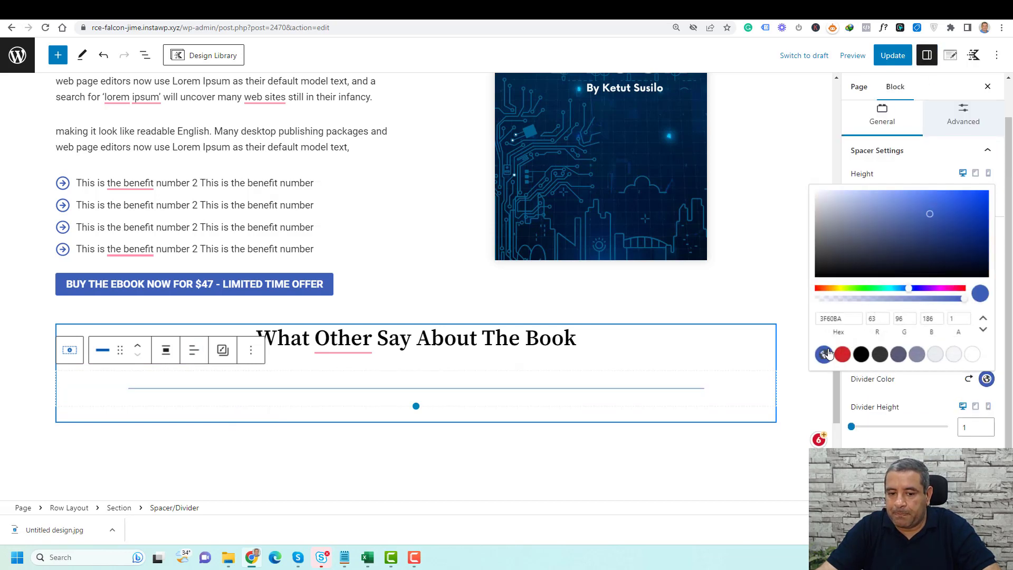
pyautogui.click(937, 416)
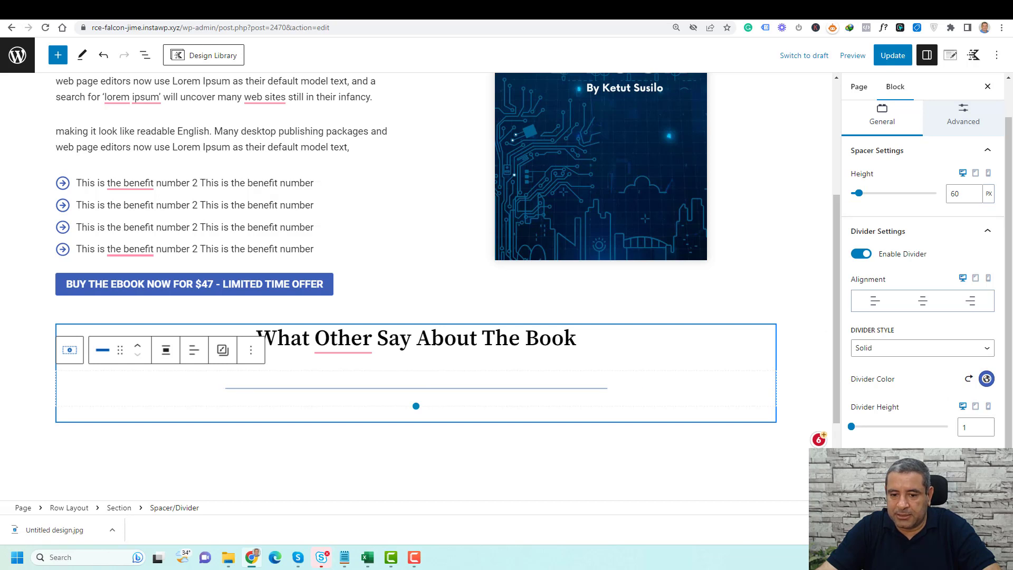
pyautogui.click(509, 359)
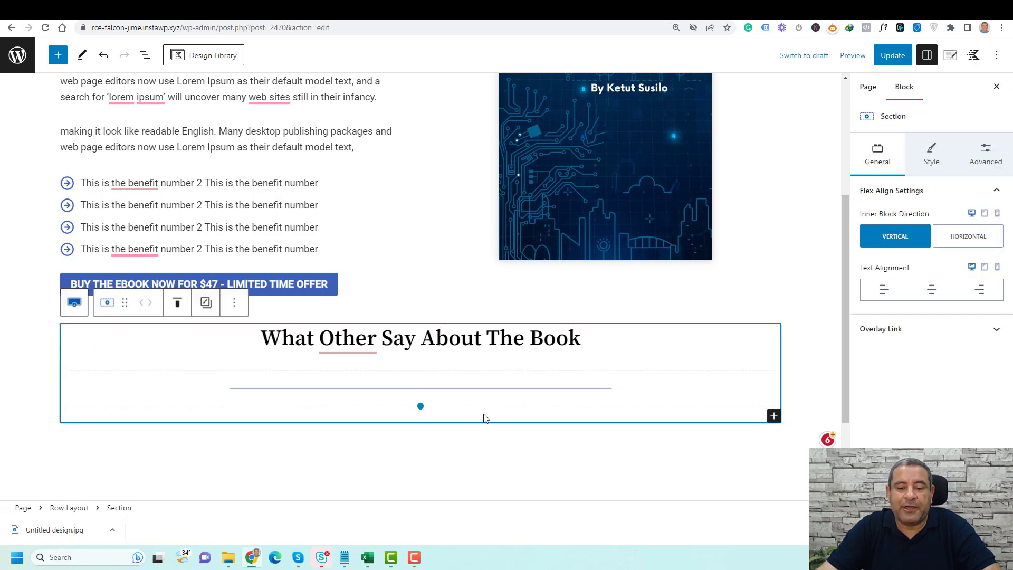
# - Insert a Testimonials block after the divider, using the initial style with centered text above a small image and name
pyautogui.click(465, 342)
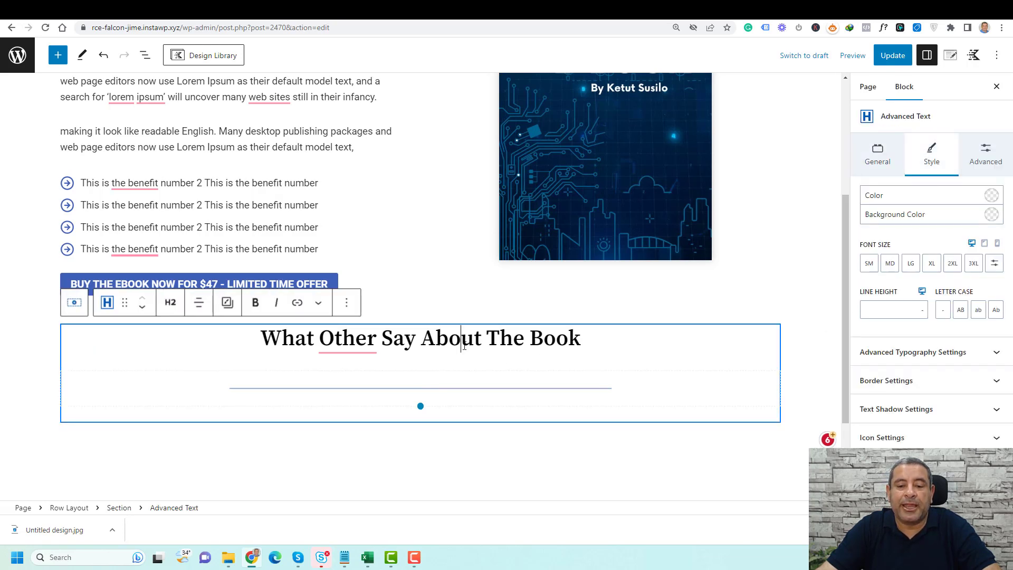
pyautogui.click(467, 389)
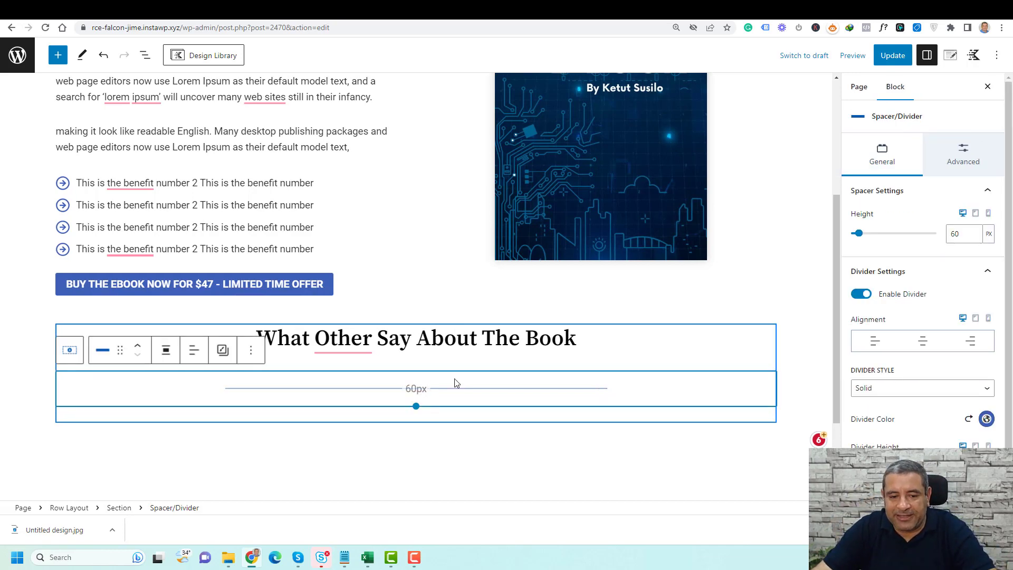
pyautogui.click(252, 354)
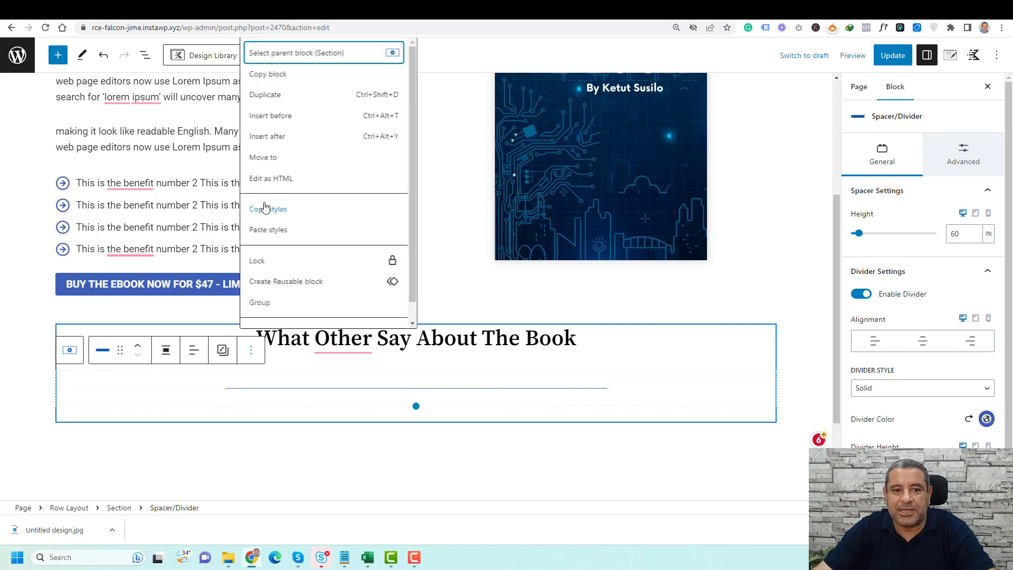
pyautogui.click(275, 138)
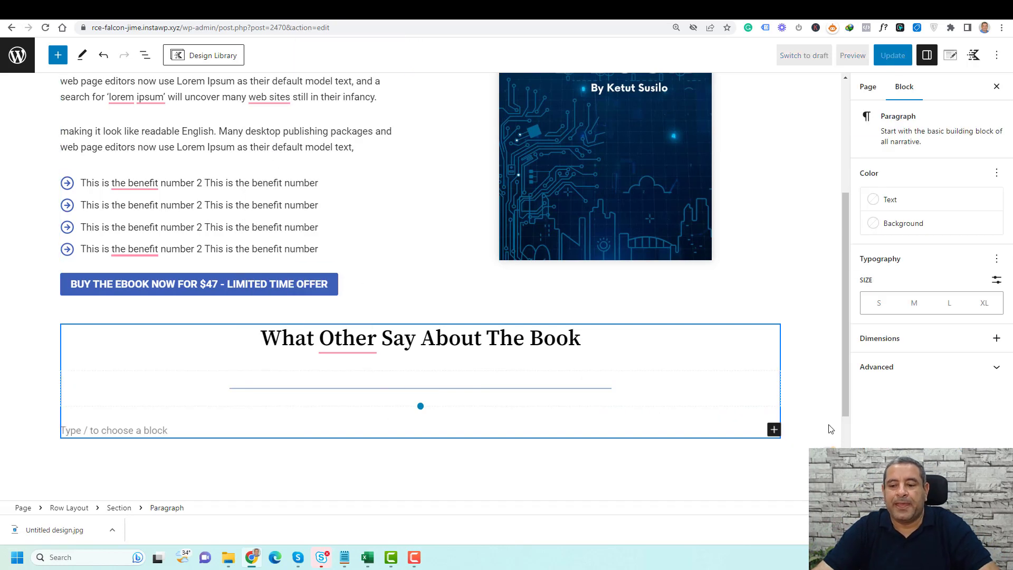
pyautogui.click(773, 431)
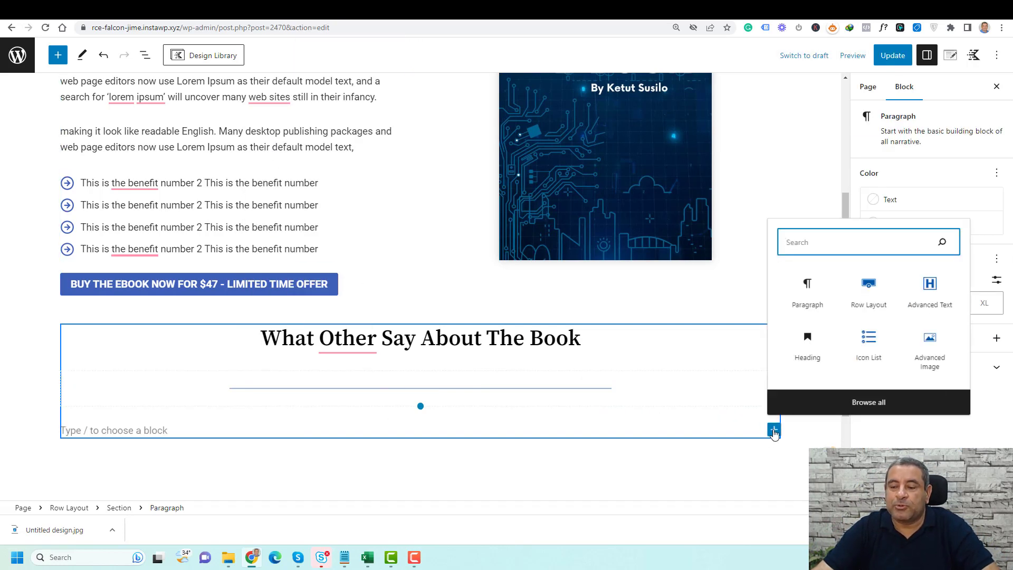
pyautogui.write('te')
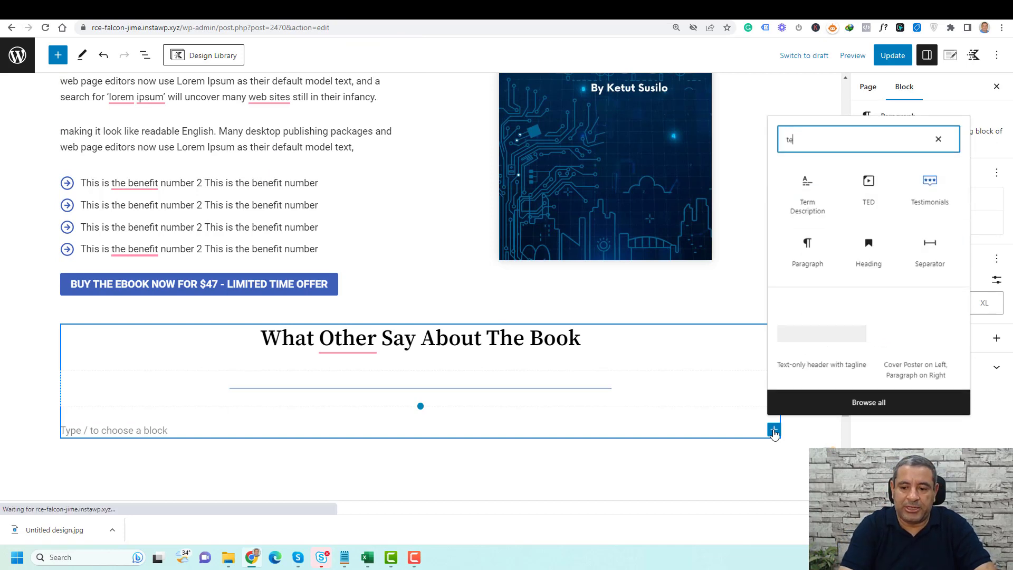
pyautogui.write('s')
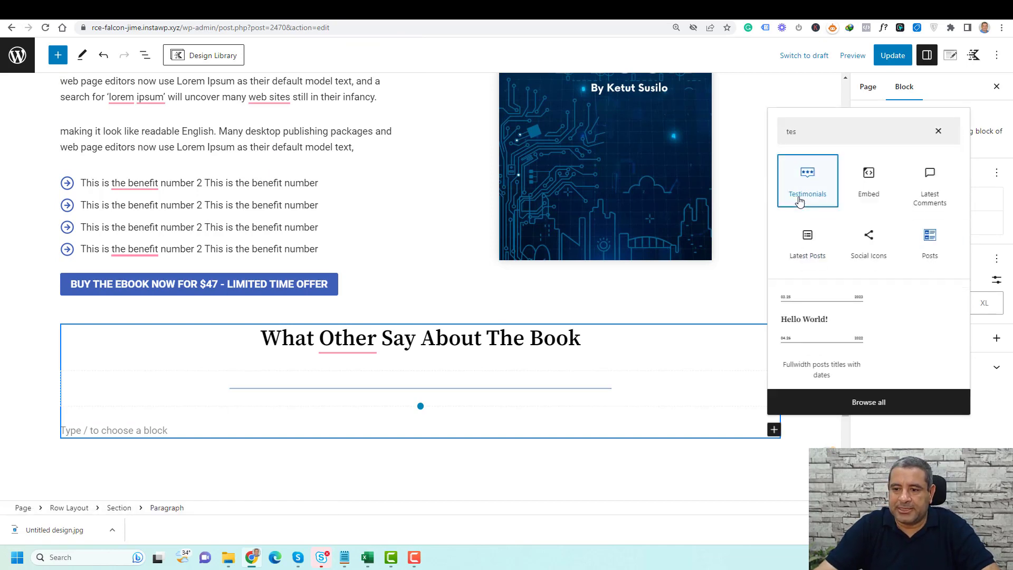
pyautogui.click(800, 201)
pyautogui.scroll(-3, 281, 325)
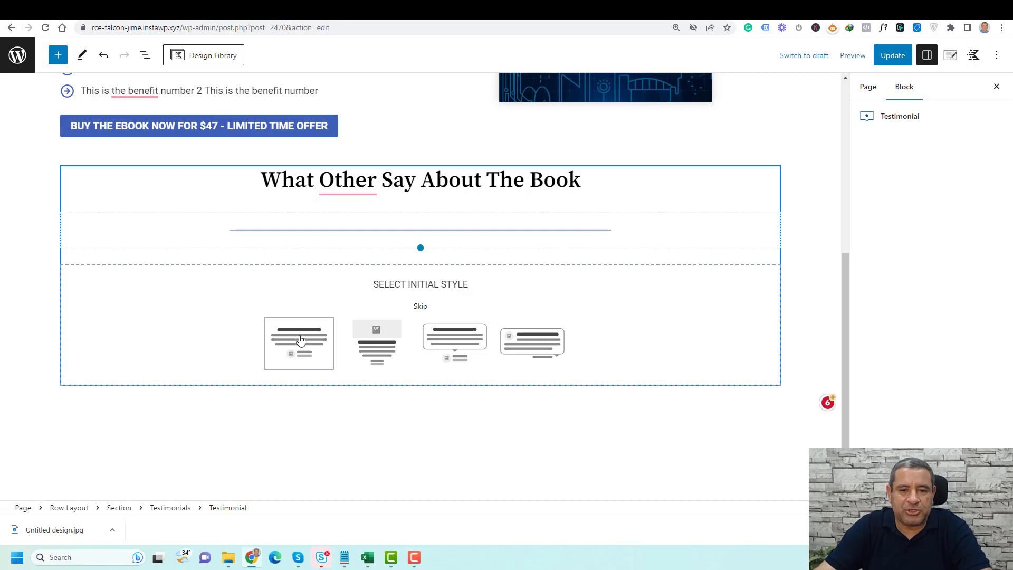
pyautogui.click(299, 341)
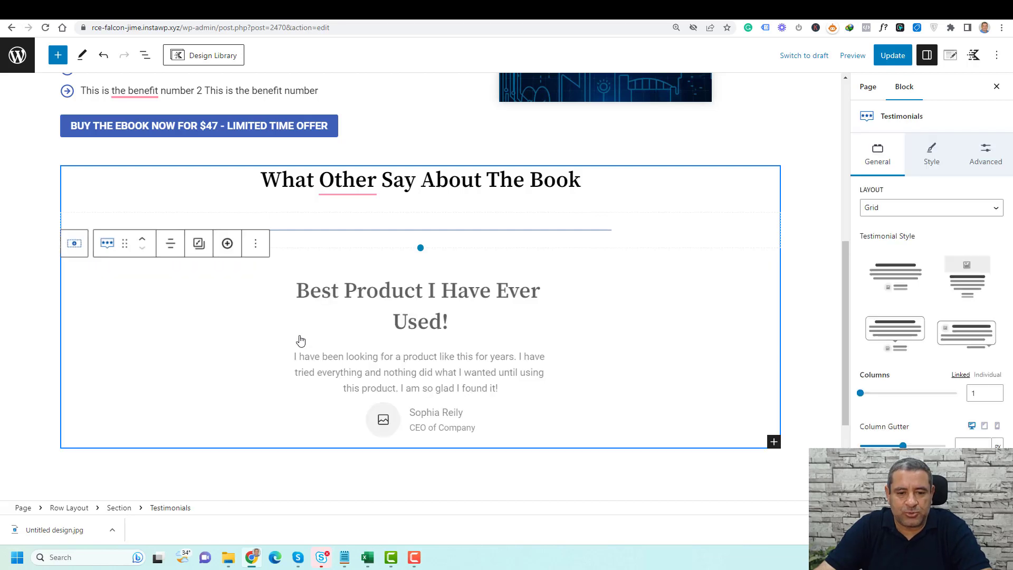
# - Fill the testimonial's title with "This Is A Testimoniaal" from the sample page, without a trailing empty line
pyautogui.click(412, 293)
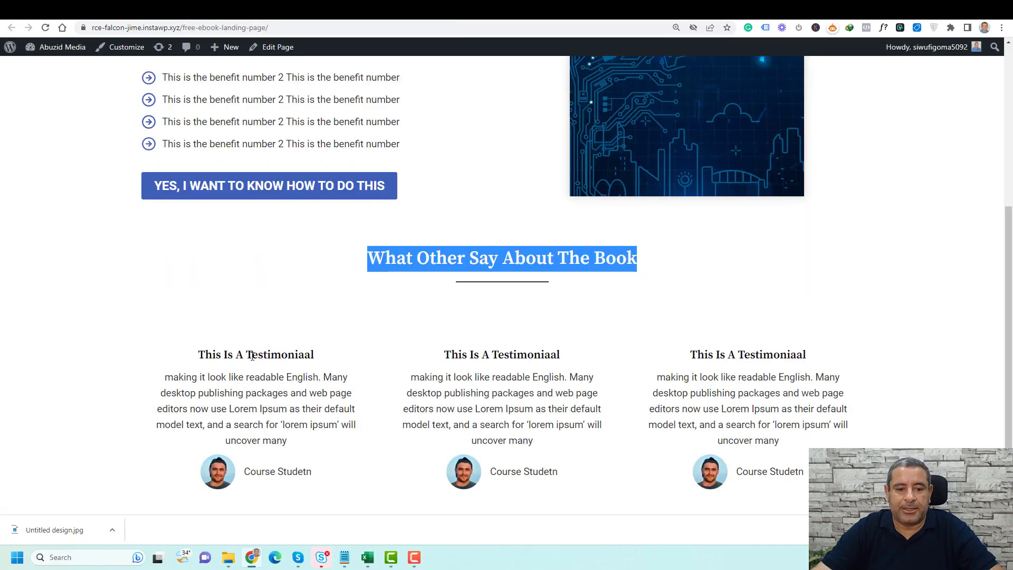
pyautogui.tripleClick(253, 356)
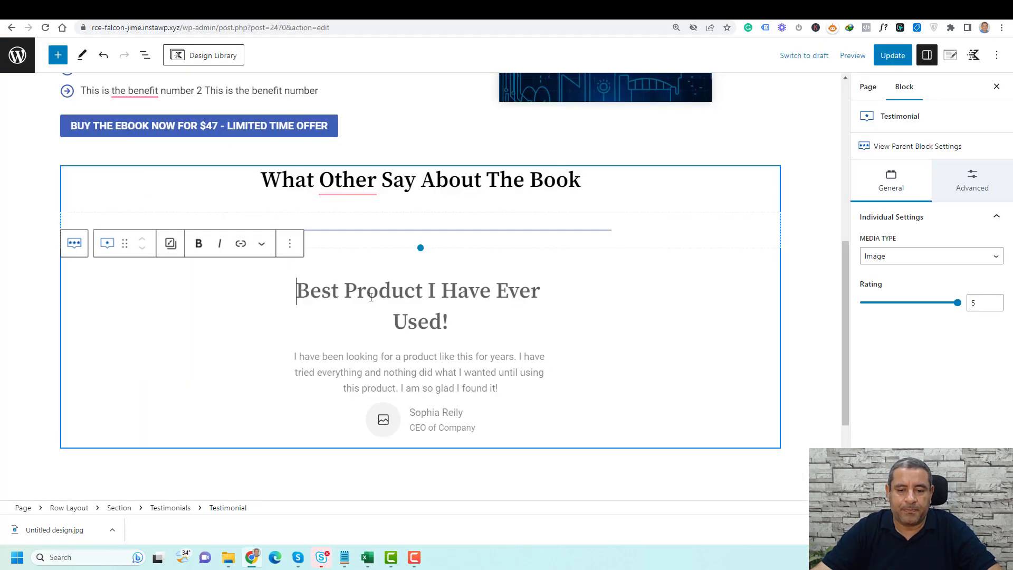
pyautogui.write('This Is A Testimoniaal')
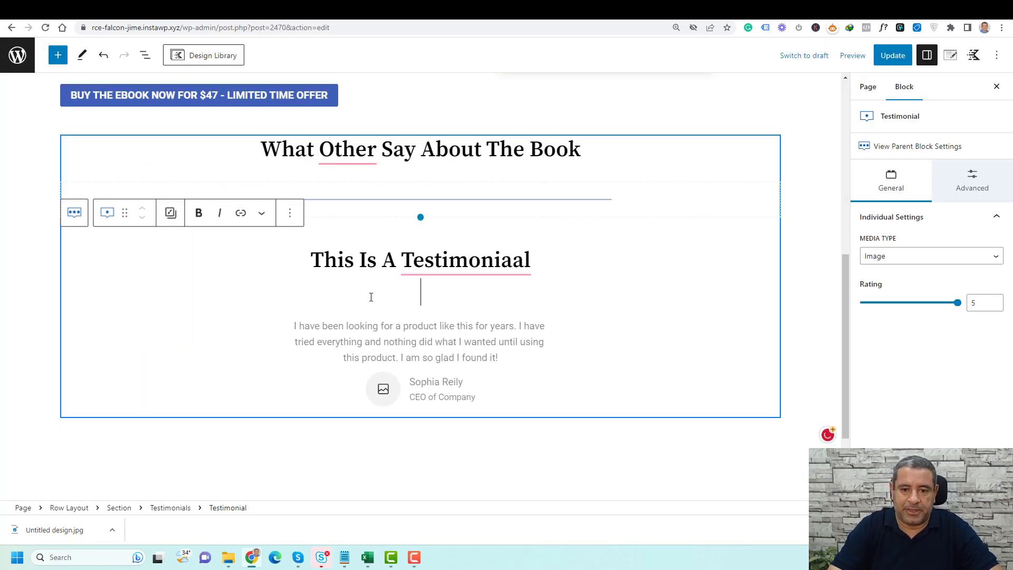
pyautogui.press('BackSpace')
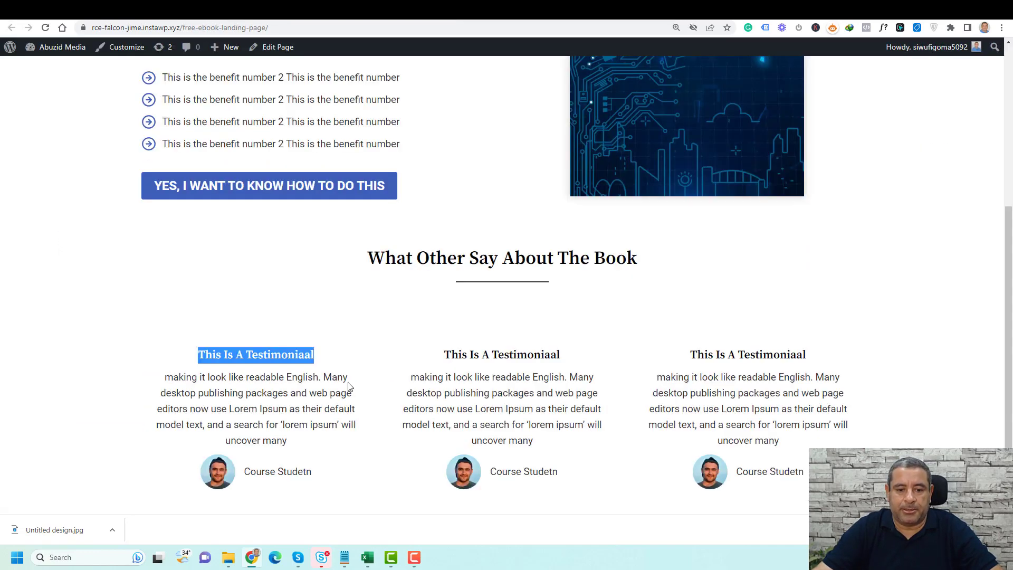
# - Fill the testimonial's body with the sample page's paragraph beginning "making it look like readable English" and ending "will uncover many"
pyautogui.doubleClick(345, 381)
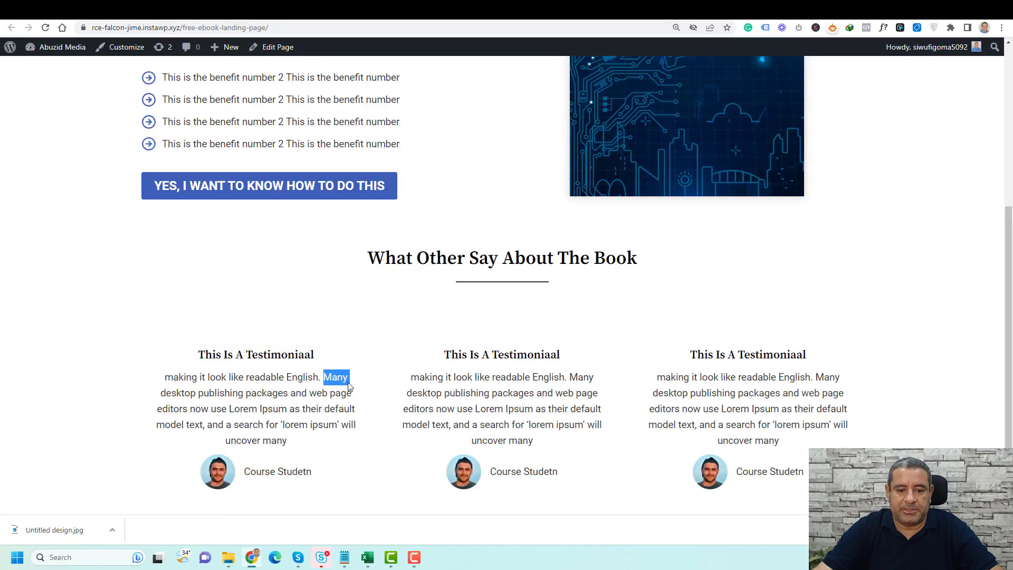
pyautogui.tripleClick(349, 386)
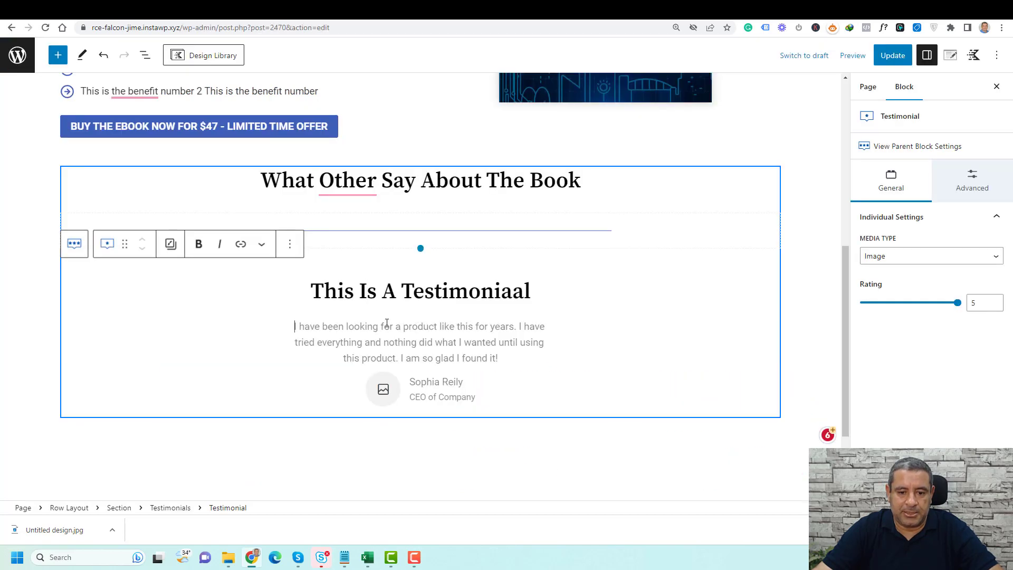
pyautogui.write('making it look like readable English. Many desktop publishing packages and web page editors now use Lorem Ipsum as their default model text, and a search for ‘lorem ipsum’ will uncover many')
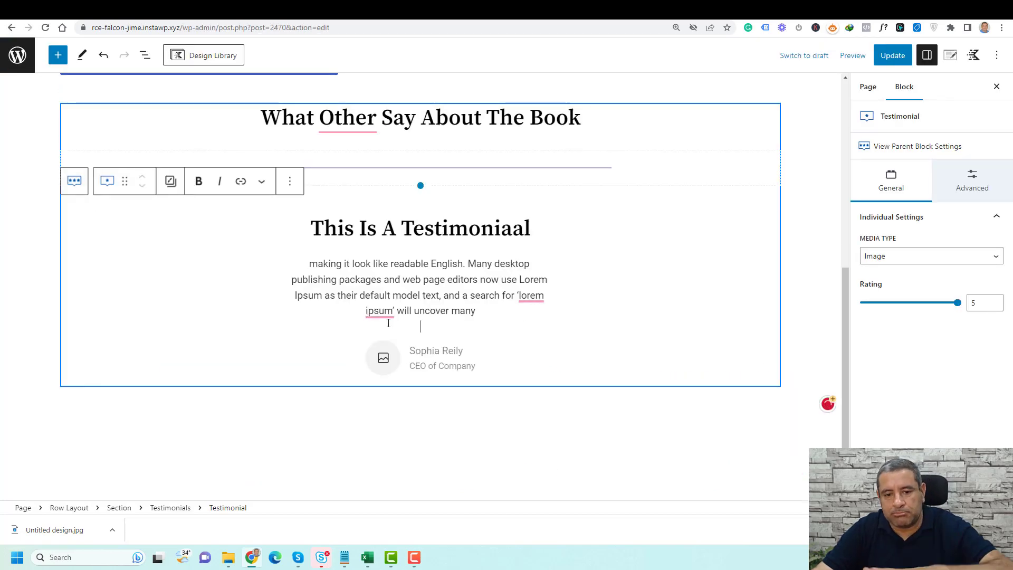
# - Set the testimonial's image to the media library portrait of the man in a dark cap on a blue background
pyautogui.click(385, 357)
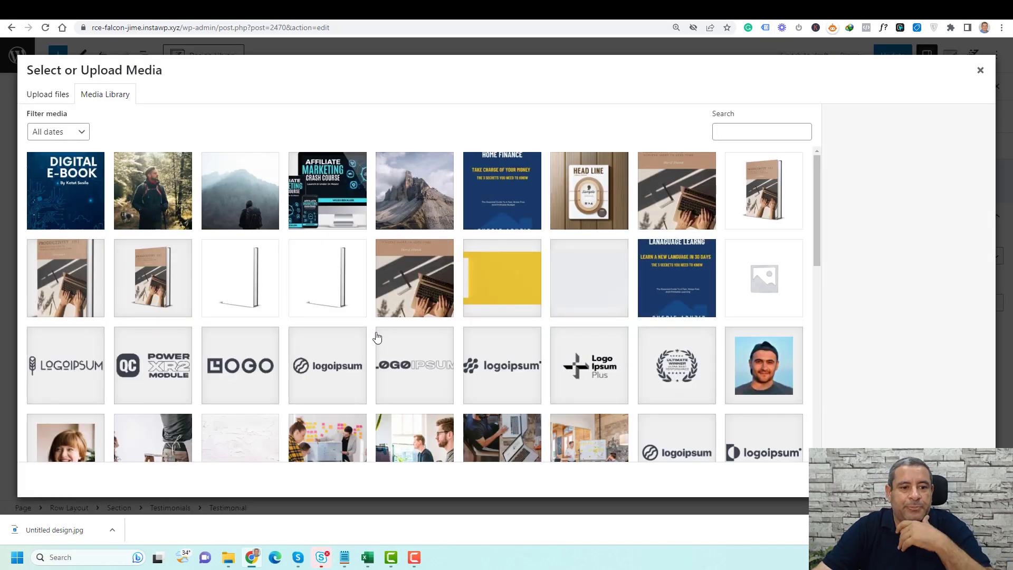
pyautogui.scroll(-3, 592, 363)
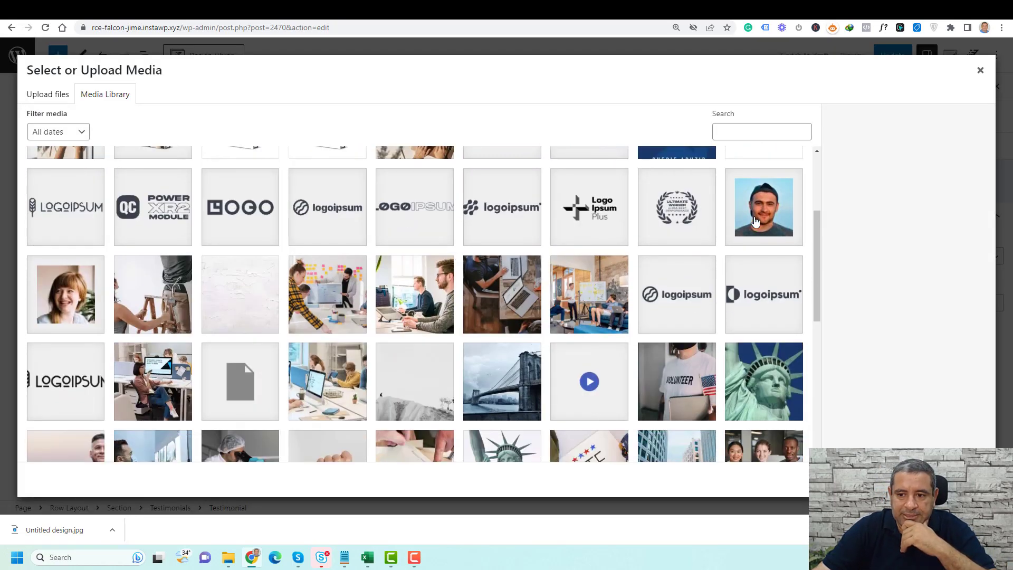
pyautogui.click(769, 207)
pyautogui.click(965, 480)
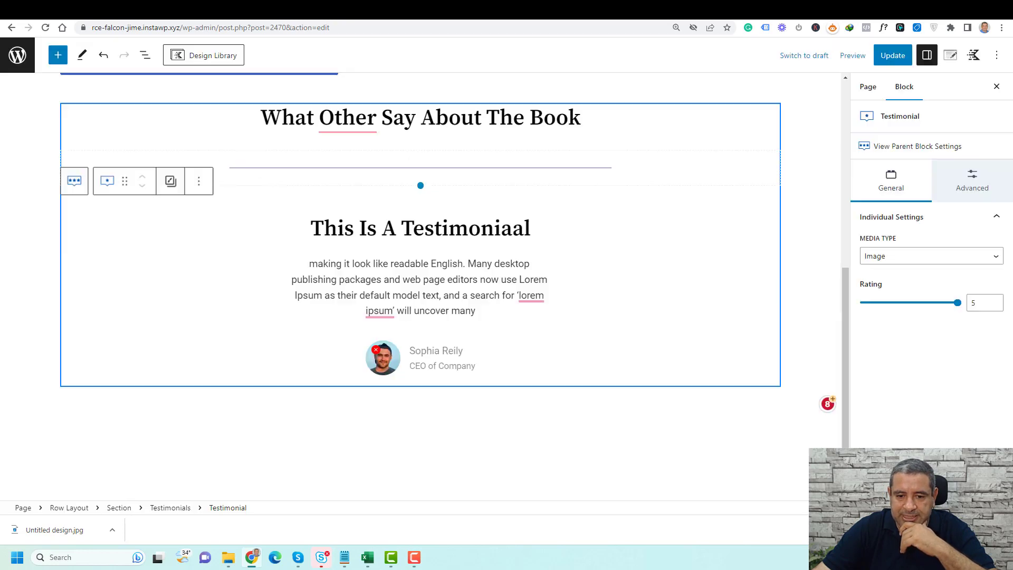
# - Enter the reviewer's placeholder name in the testimonial and set the occupation below it to "Course Student"
pyautogui.click(447, 349)
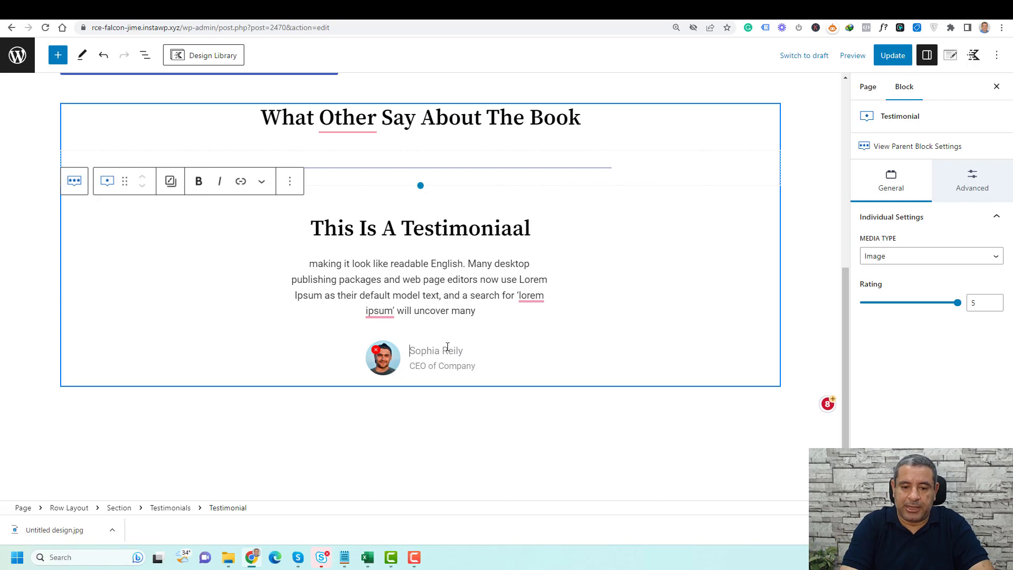
pyautogui.write('Ho')
pyautogui.press('BackSpace')
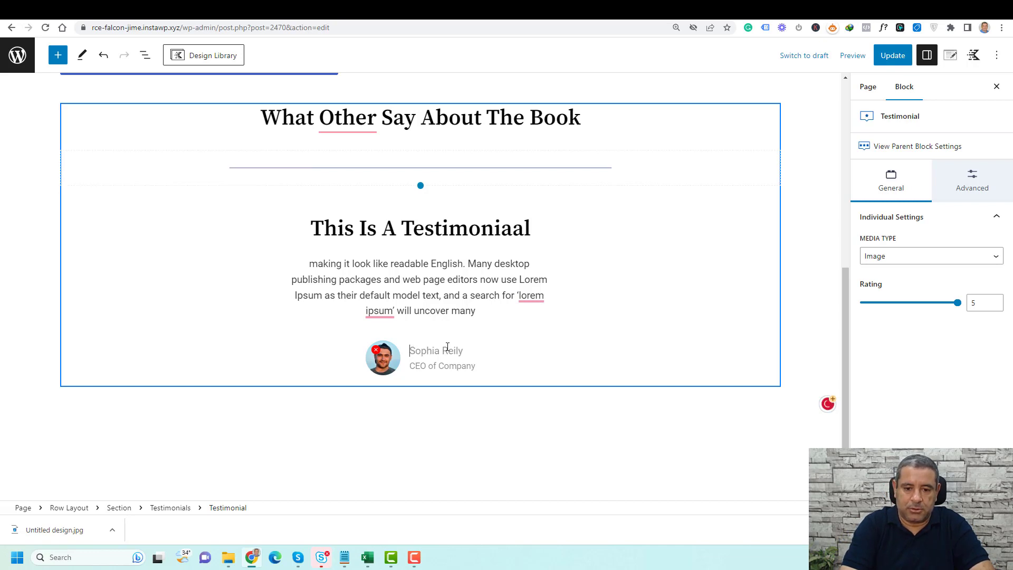
pyautogui.write('Jon Doe')
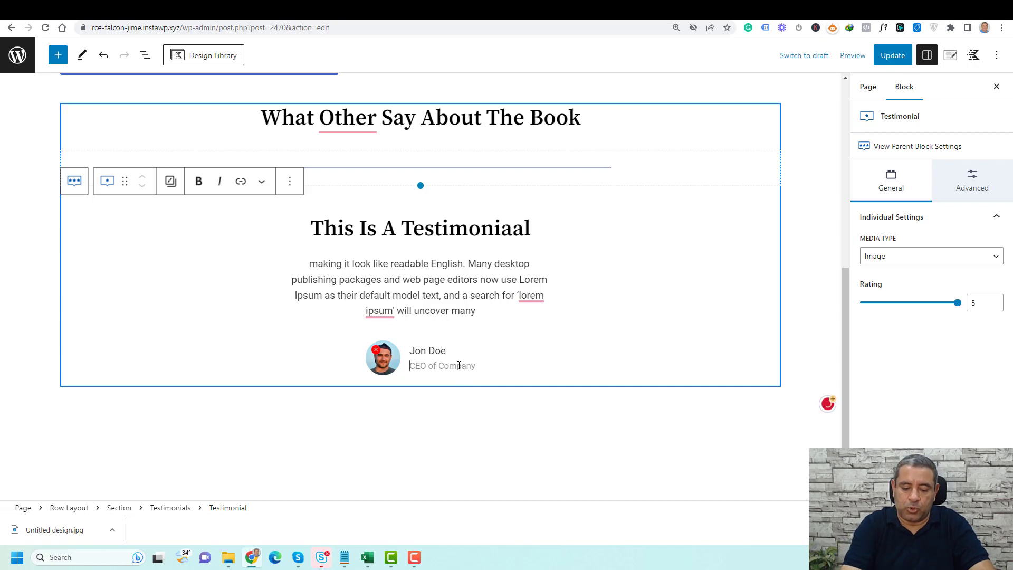
pyautogui.write('Course')
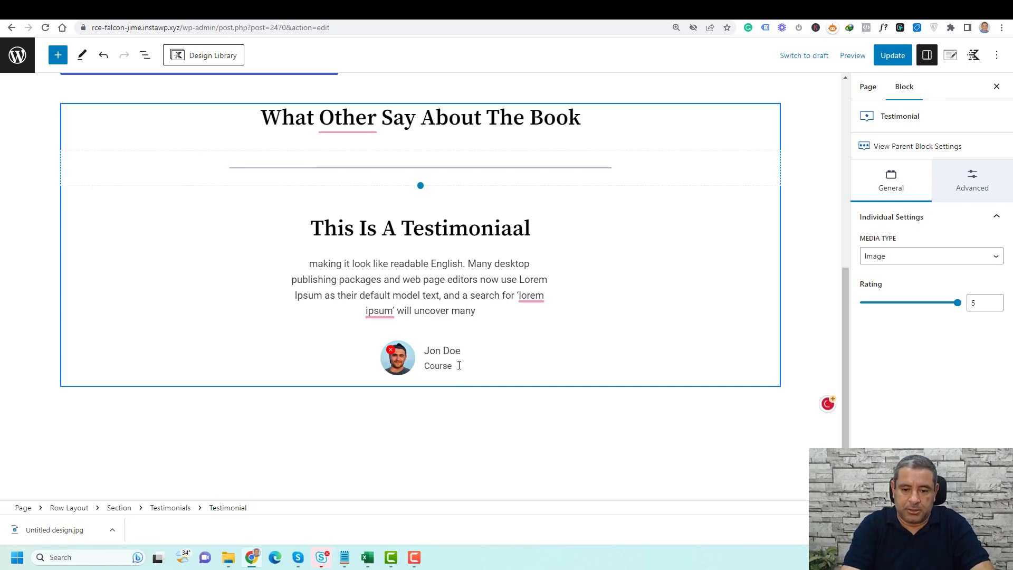
pyautogui.write(' Student')
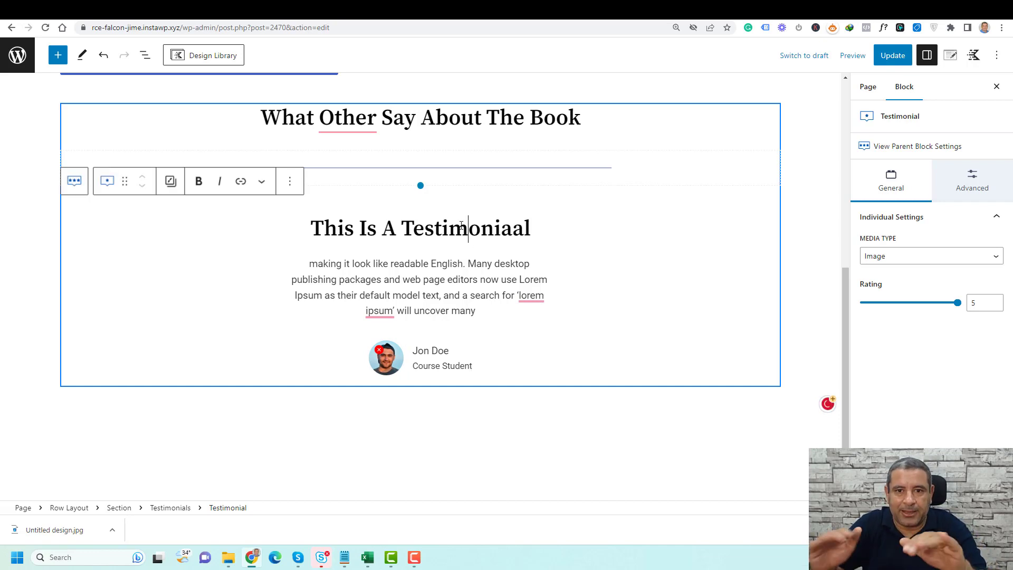
# - Reduce the testimonial title's font size to MD in the style settings of the parent Testimonials block
pyautogui.click(461, 225)
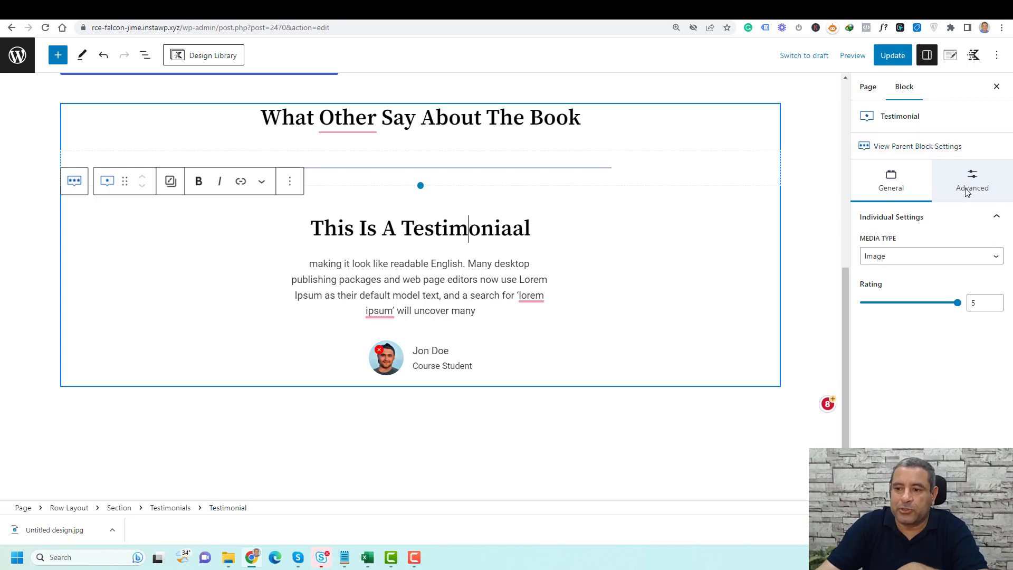
pyautogui.click(170, 509)
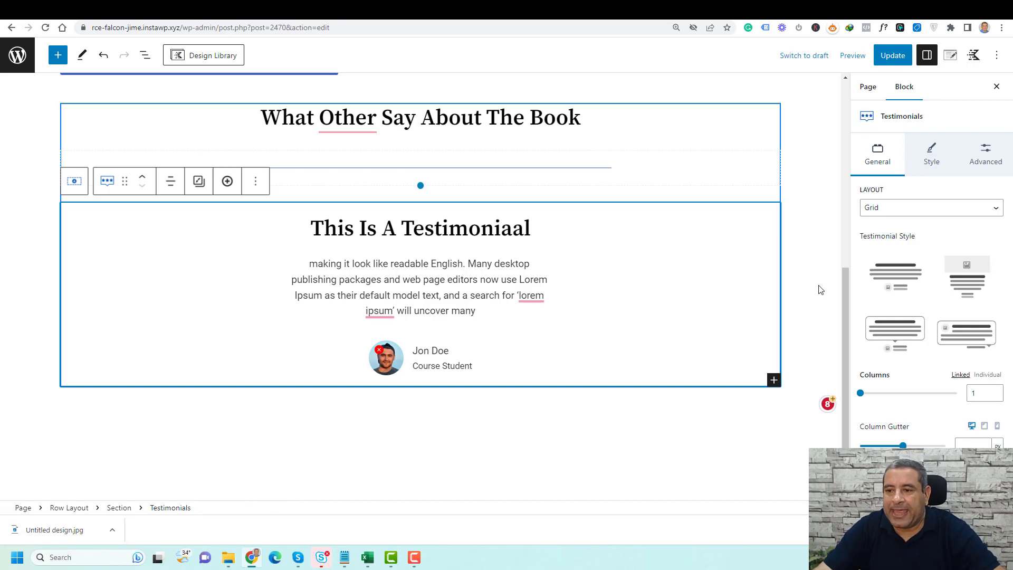
pyautogui.click(926, 161)
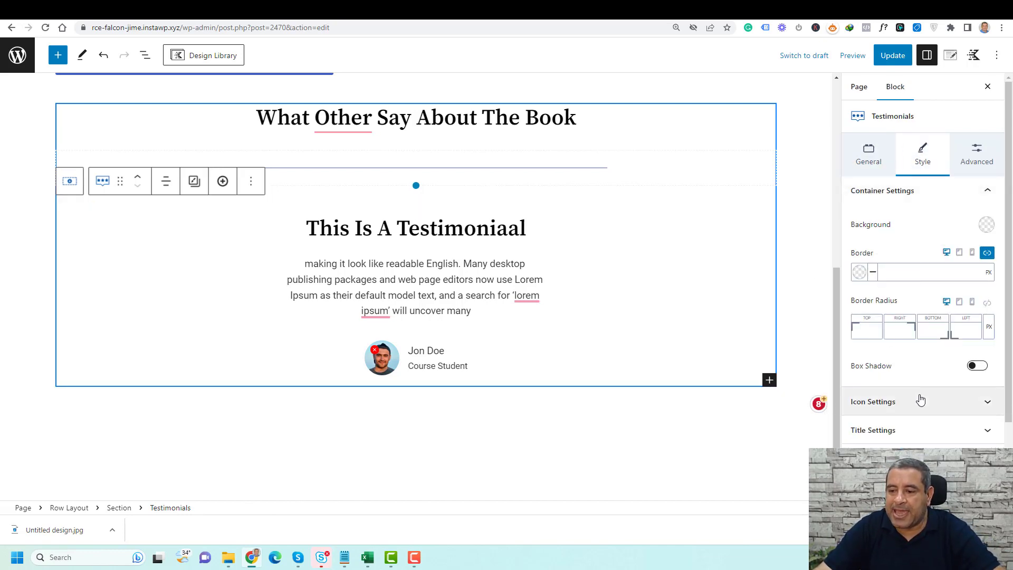
pyautogui.scroll(-2, 921, 399)
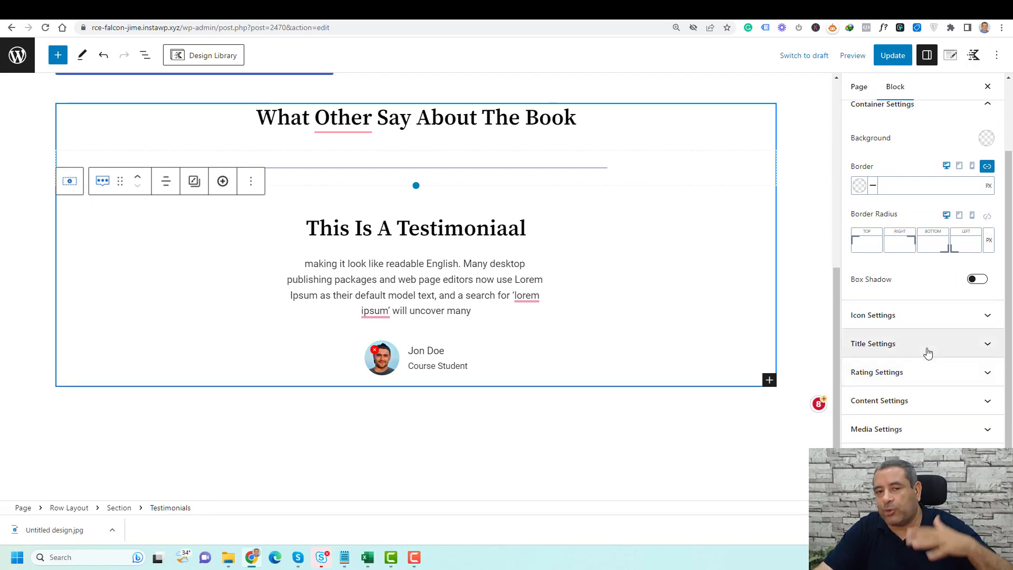
pyautogui.click(928, 353)
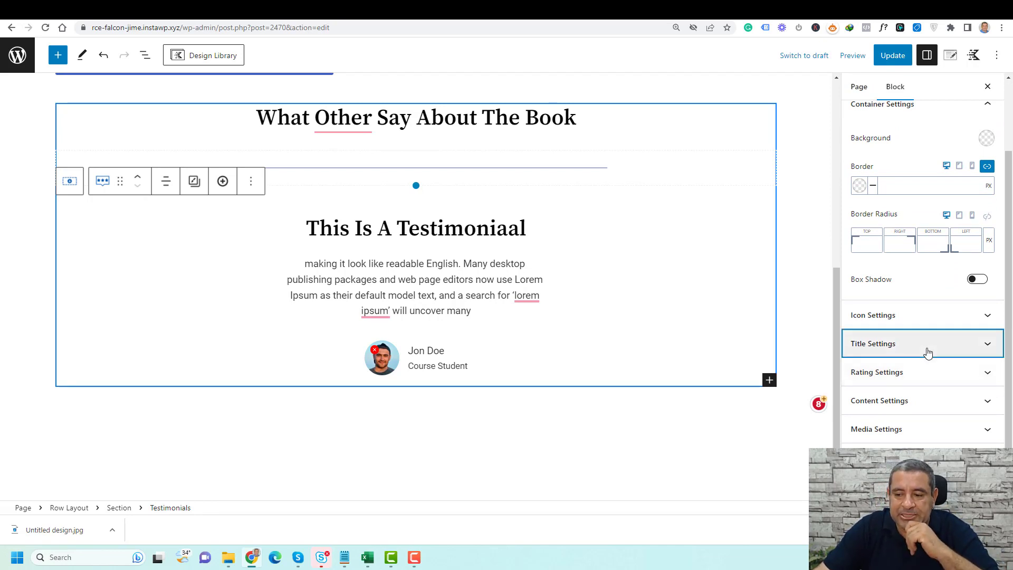
pyautogui.click(881, 242)
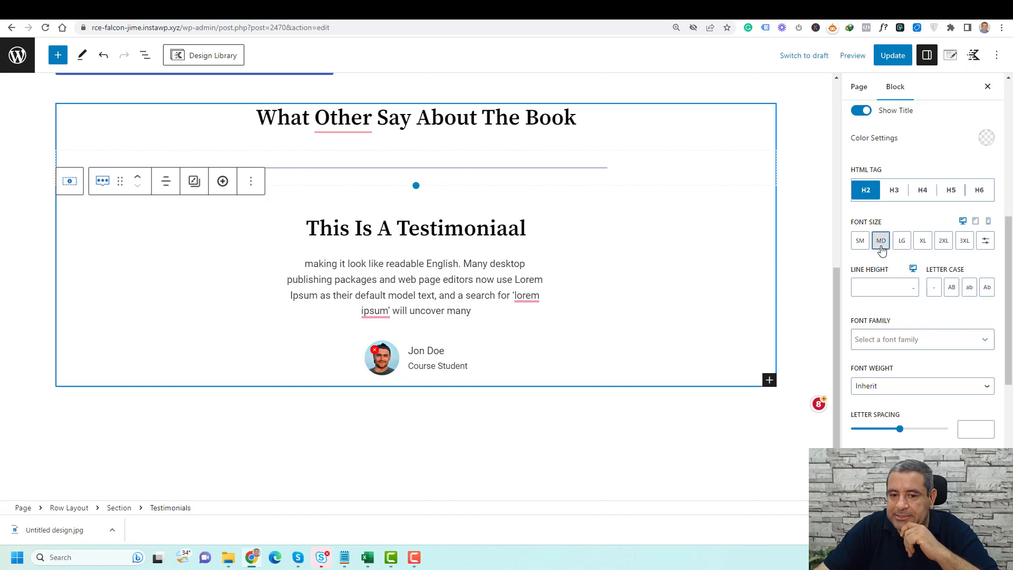
pyautogui.click(902, 241)
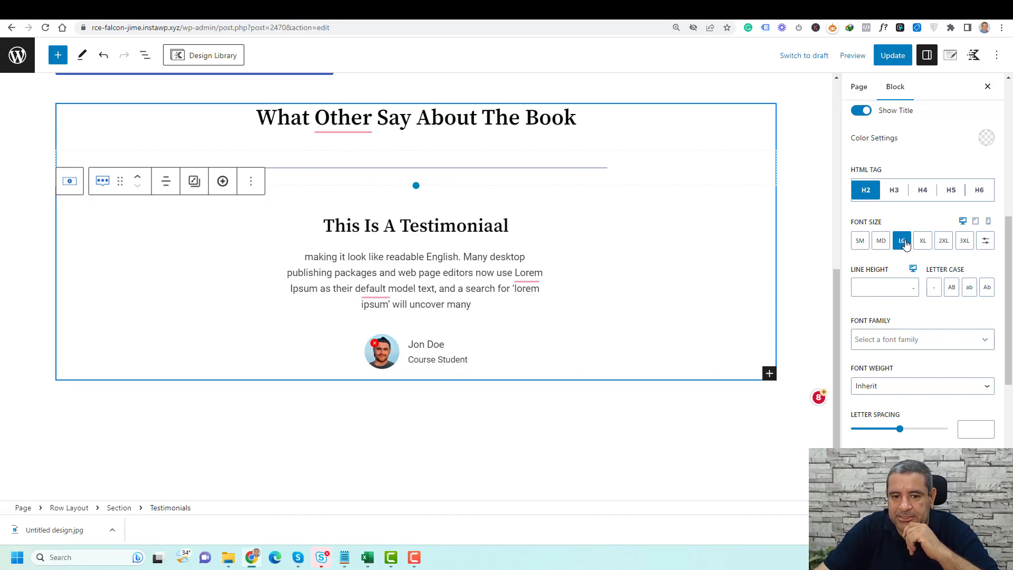
pyautogui.click(881, 242)
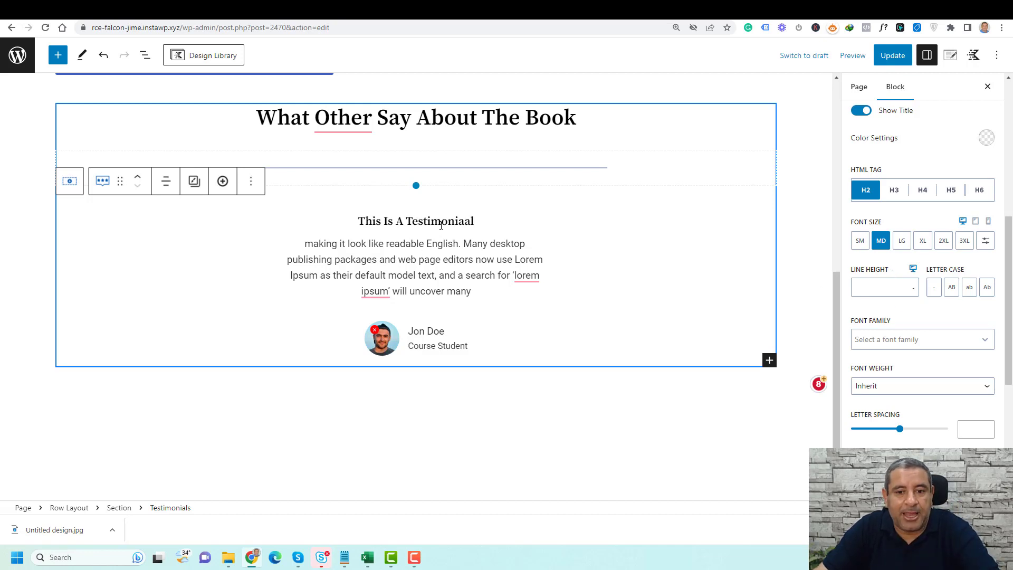
# - Set the parent Testimonials block's grid layout to 3 columns
pyautogui.click(440, 263)
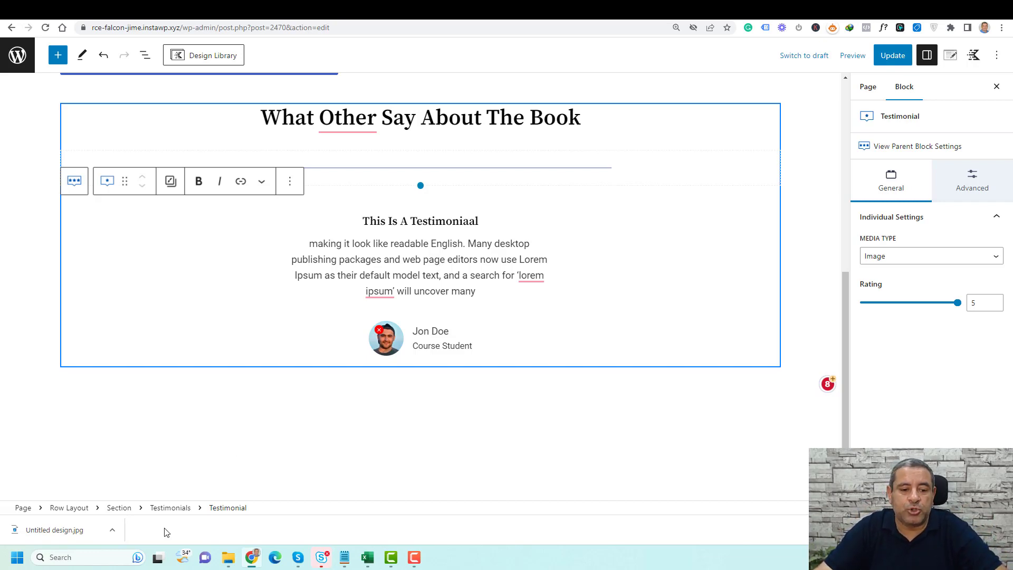
pyautogui.click(168, 508)
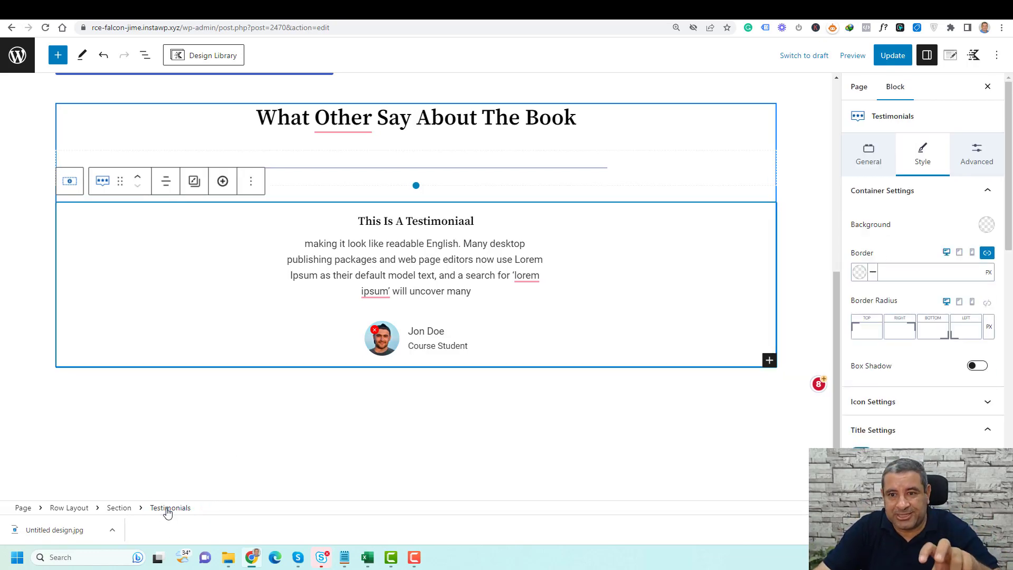
pyautogui.click(870, 154)
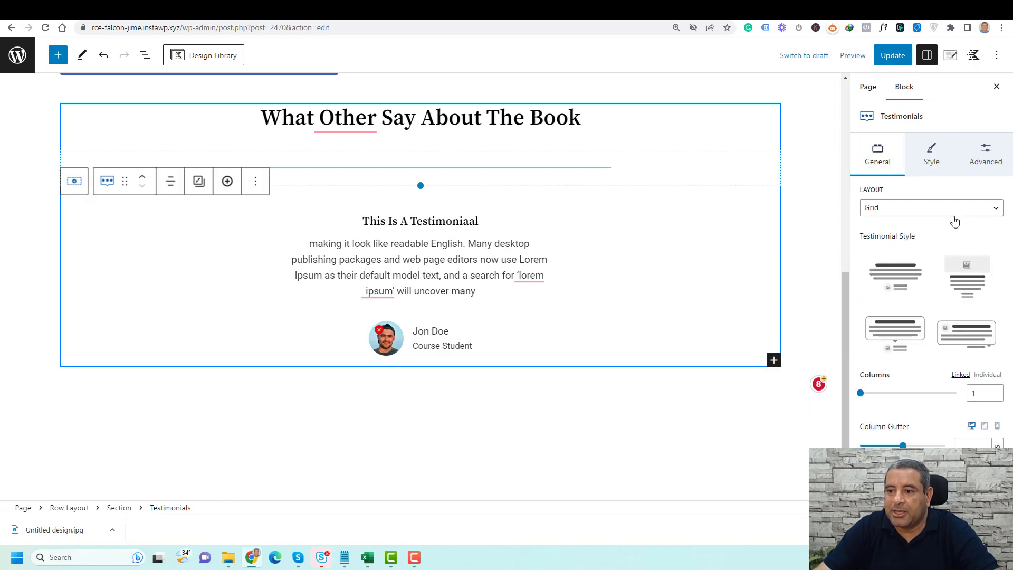
pyautogui.click(995, 391)
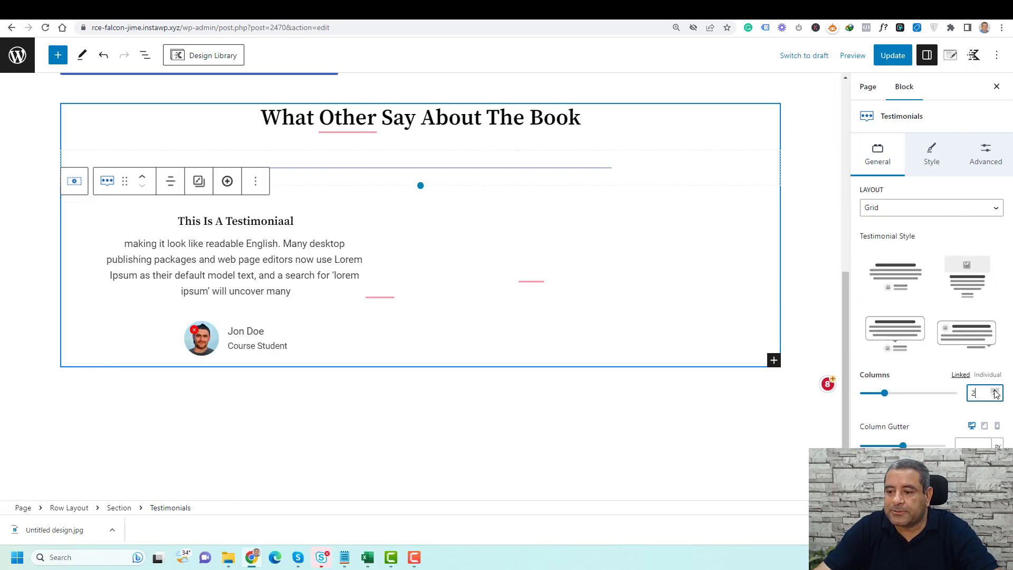
# - Duplicate the completed testimonial twice to fill the three columns of the grid
pyautogui.click(283, 243)
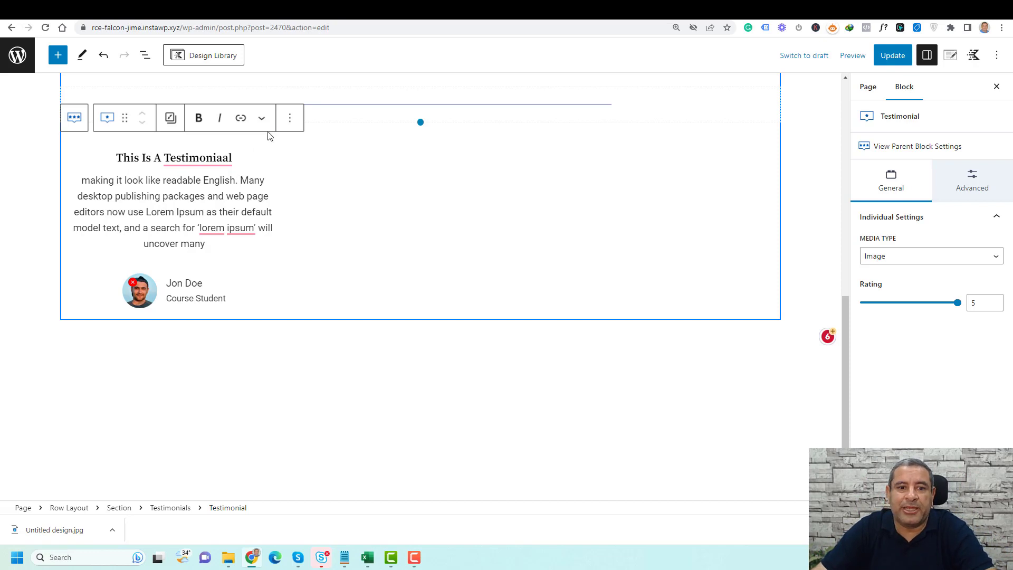
pyautogui.click(289, 118)
pyautogui.click(322, 200)
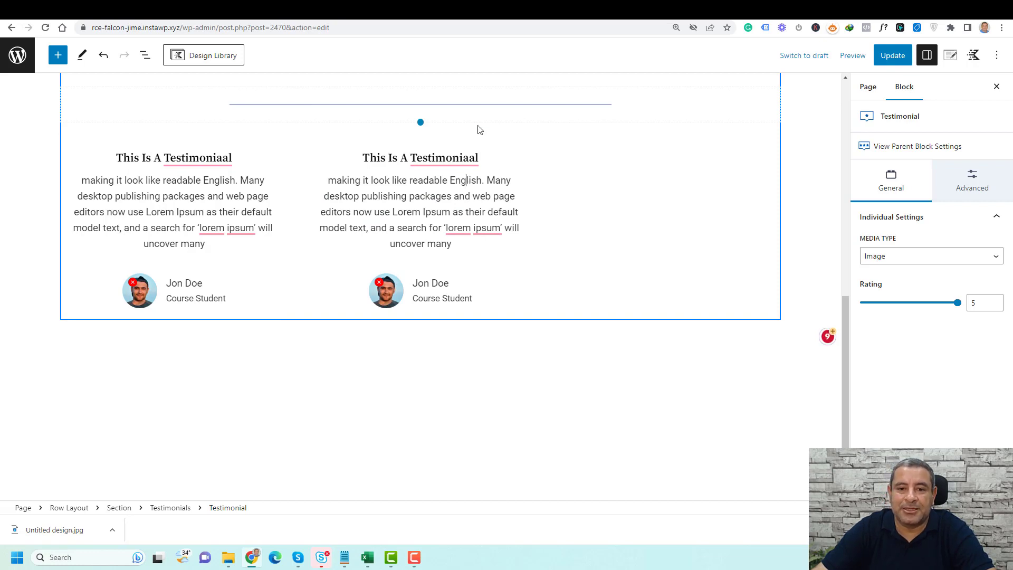
pyautogui.scroll(2, 502, 239)
pyautogui.click(537, 223)
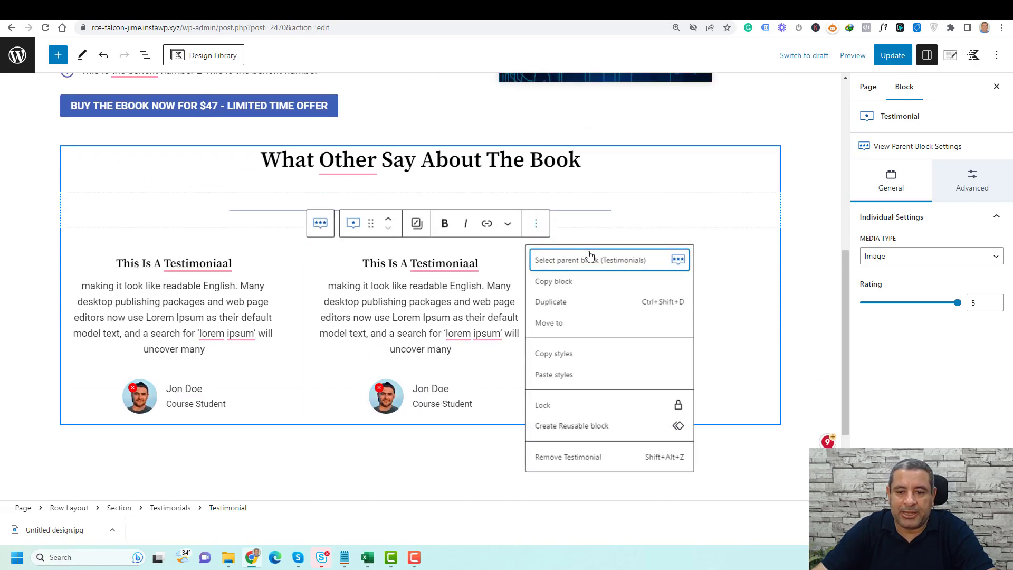
pyautogui.click(591, 302)
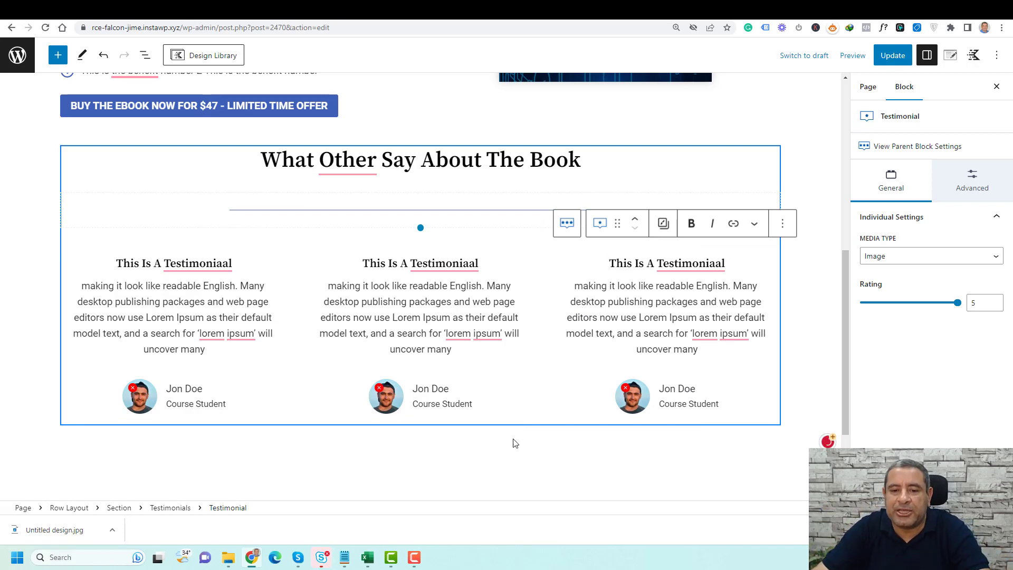
# - Correct the misspelled word in all three testimonial titles to "Testimonial" using the suggested spelling
pyautogui.click(214, 263)
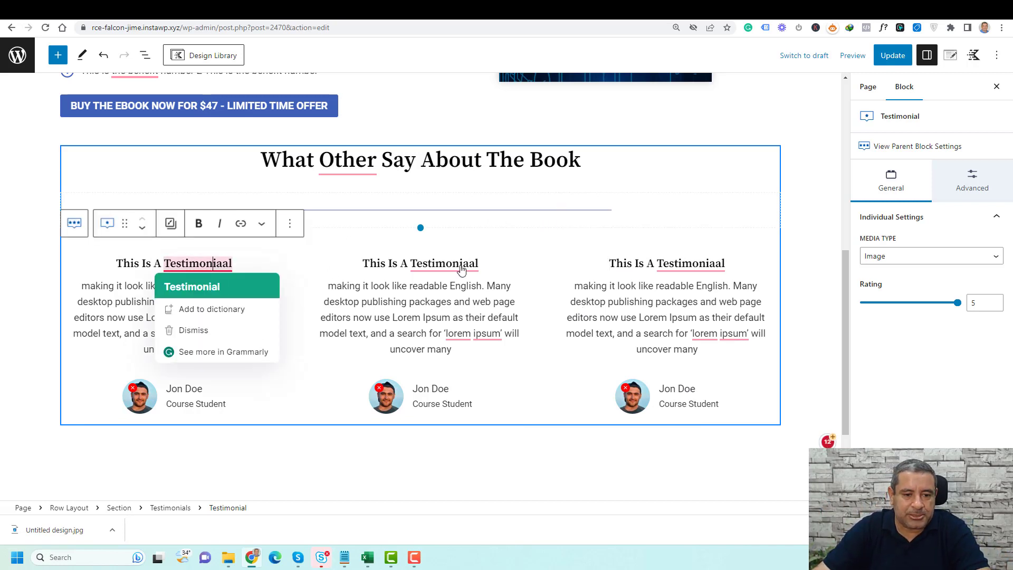
pyautogui.click(214, 286)
pyautogui.click(467, 265)
pyautogui.click(480, 285)
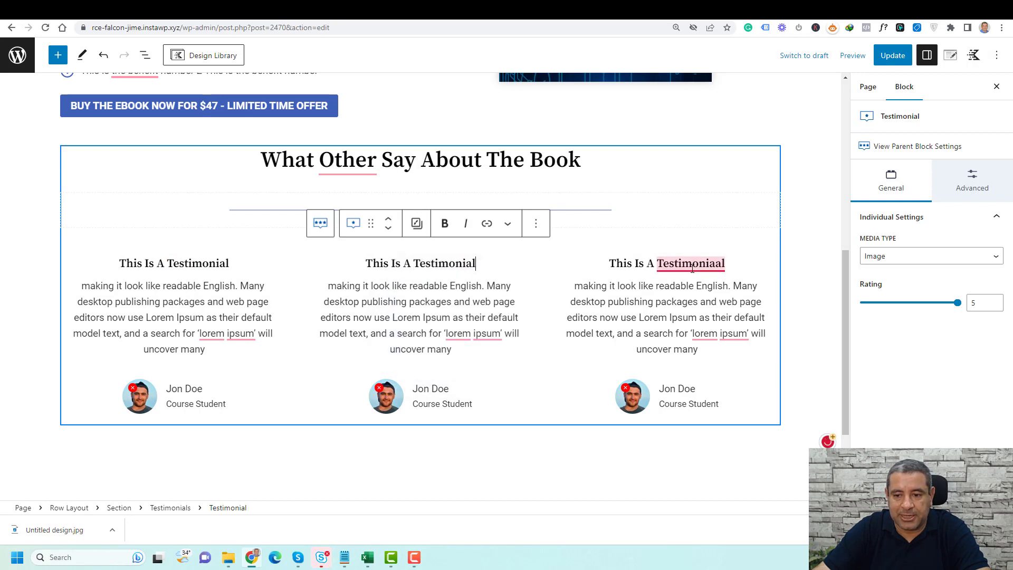
pyautogui.click(691, 264)
pyautogui.click(696, 286)
pyautogui.click(441, 270)
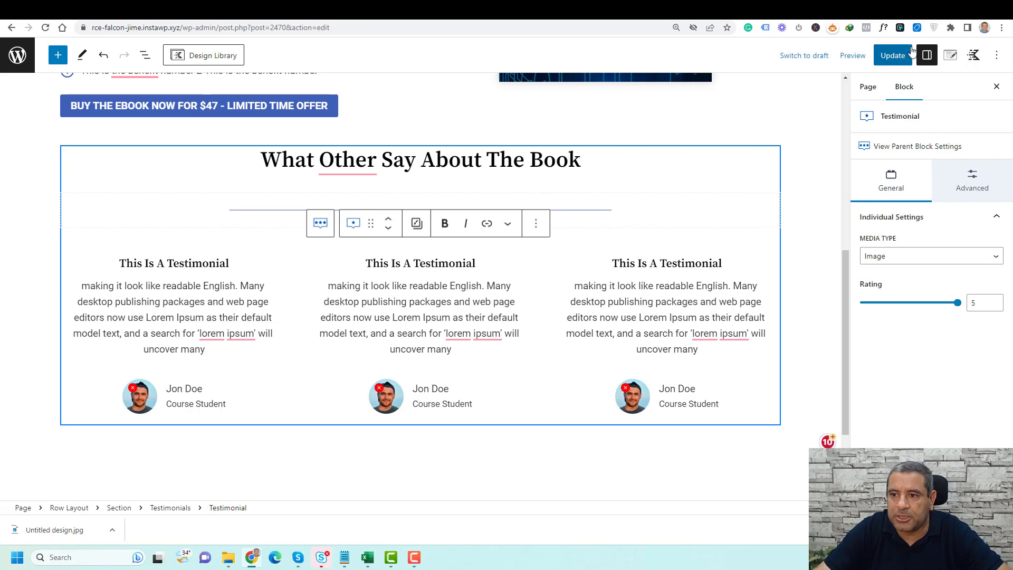
# - Update the page and review the live landing page from the headline down to the testimonials section
pyautogui.click(893, 55)
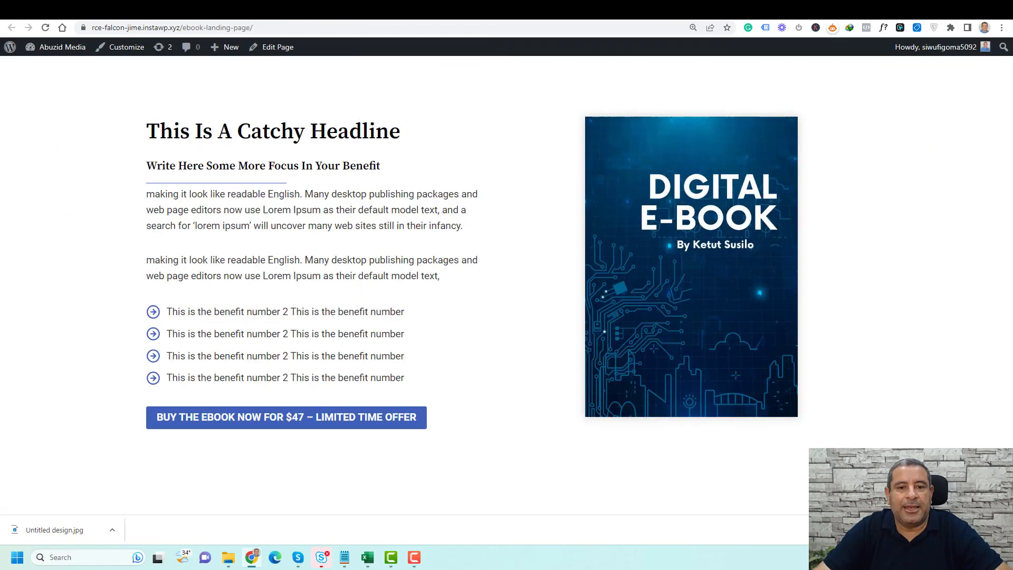
pyautogui.scroll(-3, 527, 235)
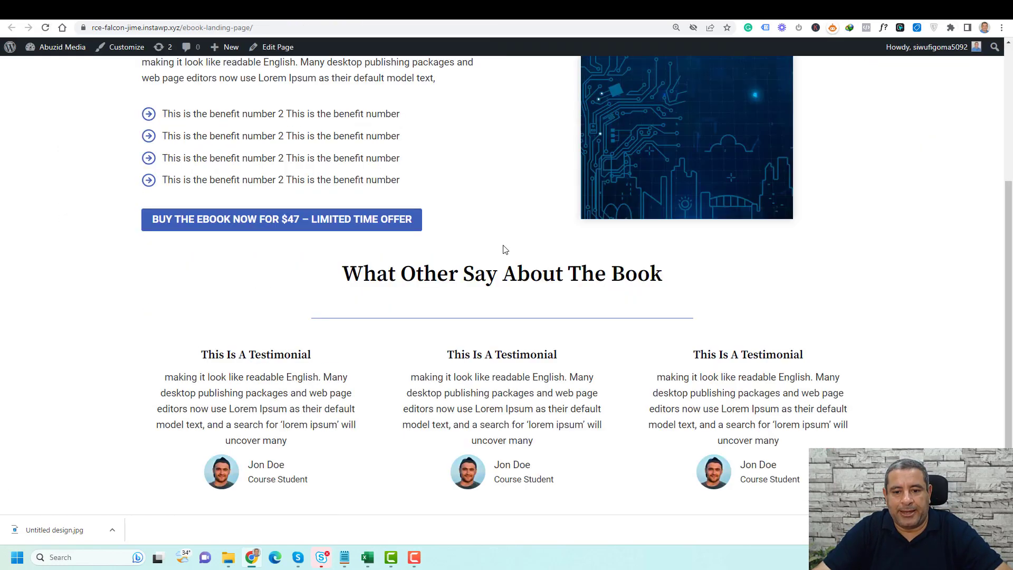
pyautogui.scroll(3, 466, 296)
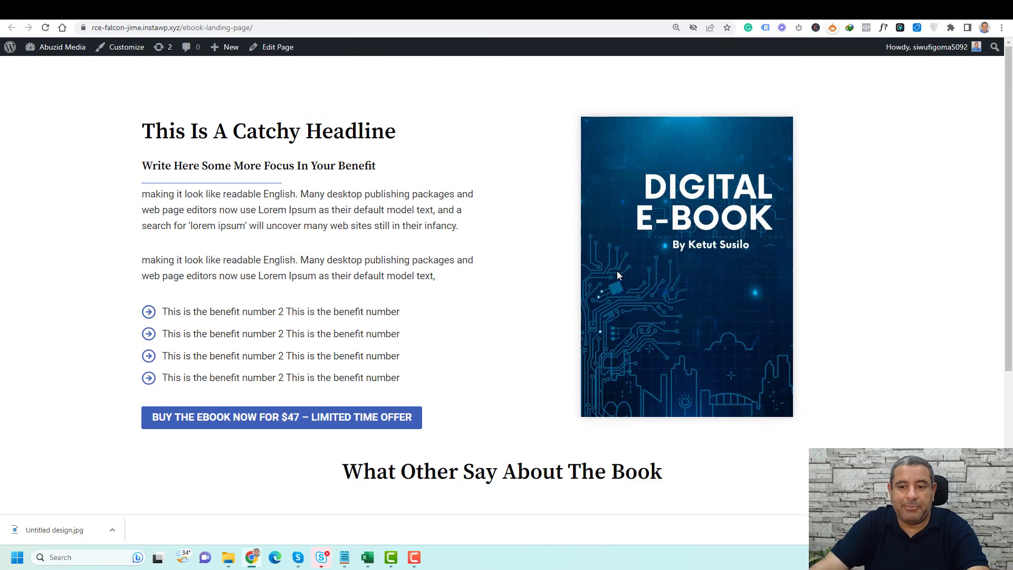
pyautogui.scroll(-3, 618, 275)
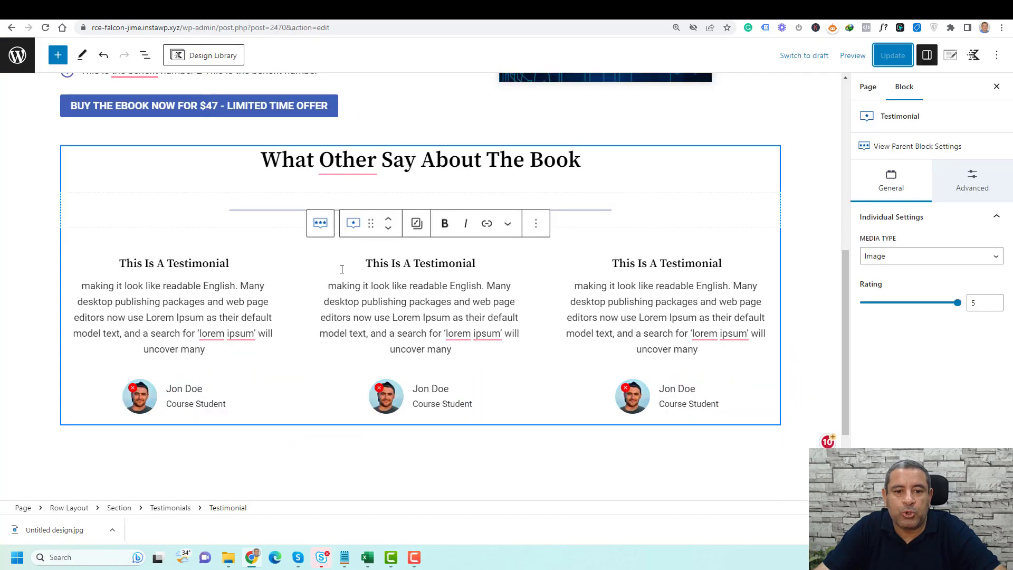
pyautogui.scroll(5, 342, 264)
pyautogui.scroll(-5, 342, 264)
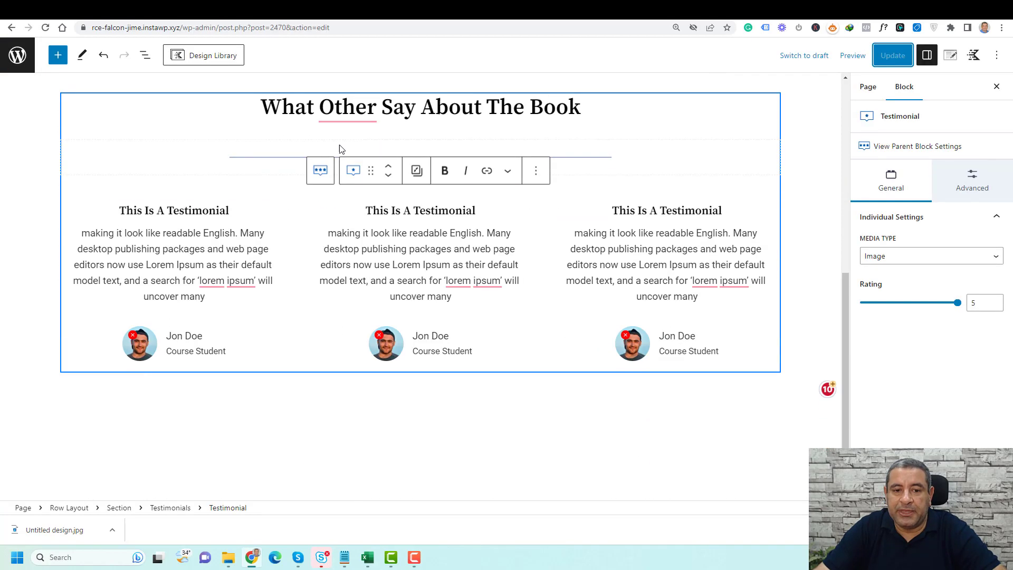
# - Set the top margin of the testimonials section's Row Layout block to 50 px
pyautogui.click(77, 508)
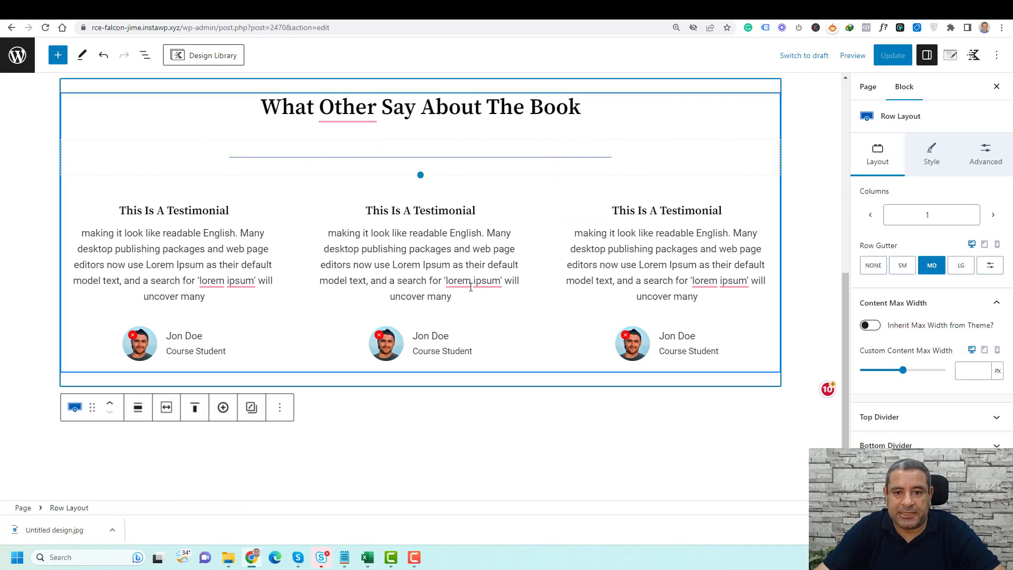
pyautogui.scroll(4, 422, 264)
pyautogui.click(986, 156)
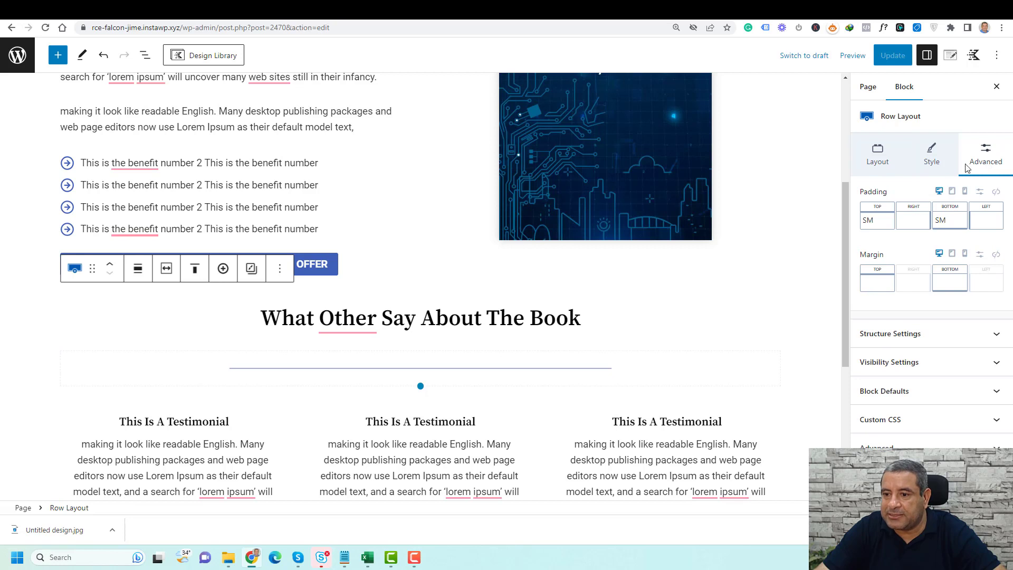
pyautogui.click(866, 227)
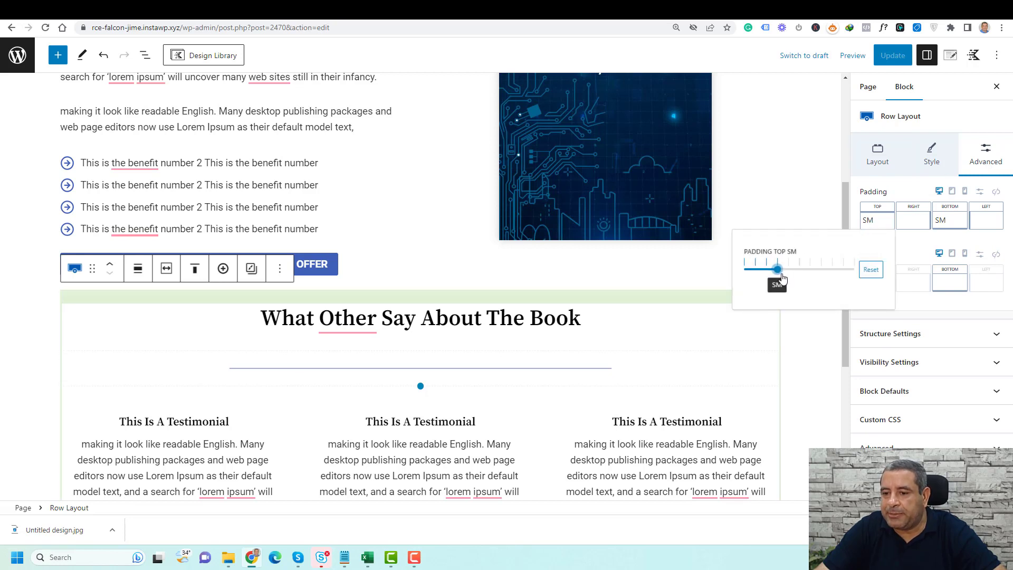
pyautogui.moveTo(778, 269)
pyautogui.mouseDown()
pyautogui.moveTo(799, 273)
pyautogui.moveTo(783, 274)
pyautogui.mouseUp()
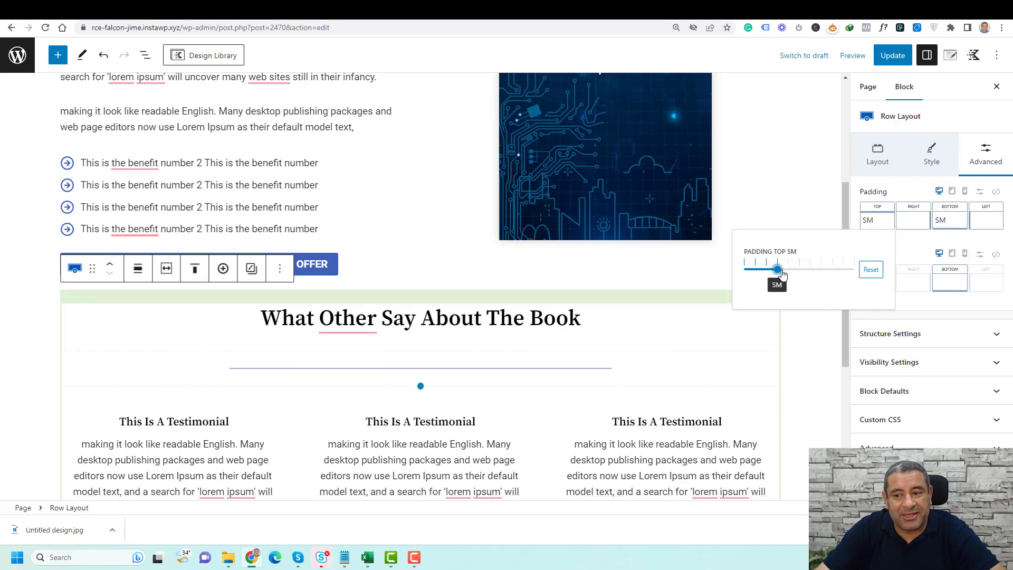
pyautogui.click(980, 254)
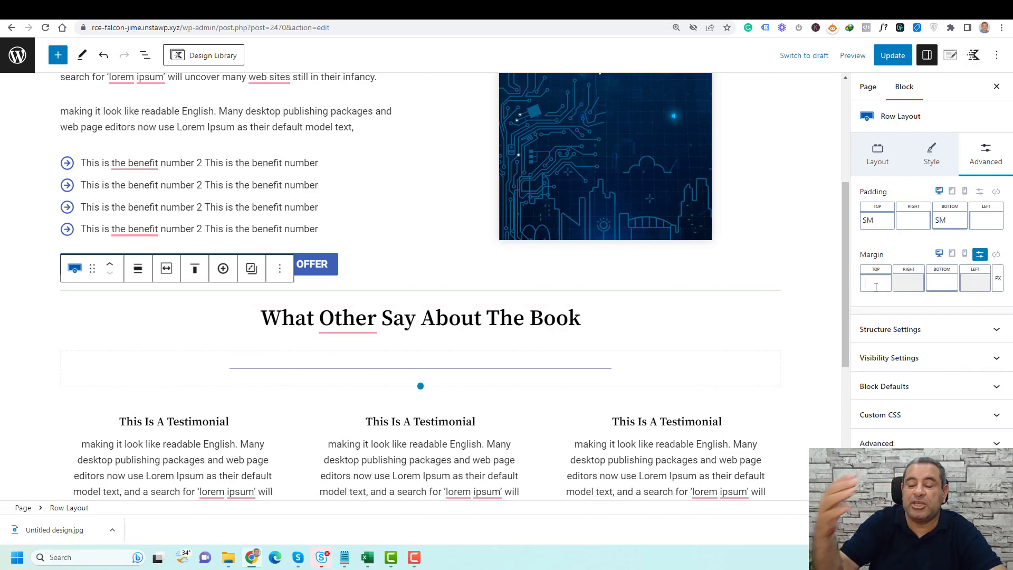
pyautogui.click(876, 285)
pyautogui.write('50')
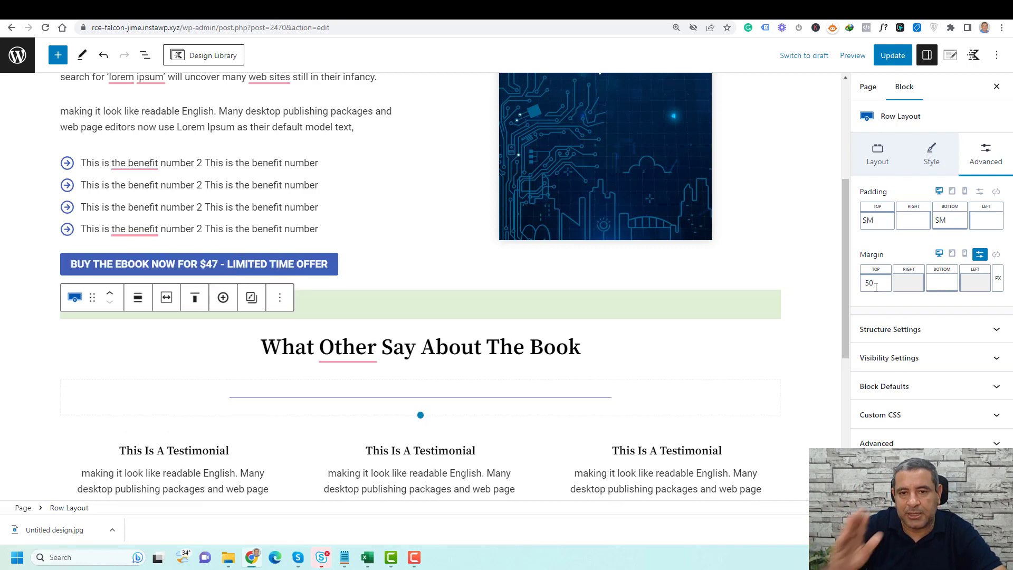
# - Set the height of the divider below the testimonials heading to 20 px and update the page
pyautogui.click(465, 399)
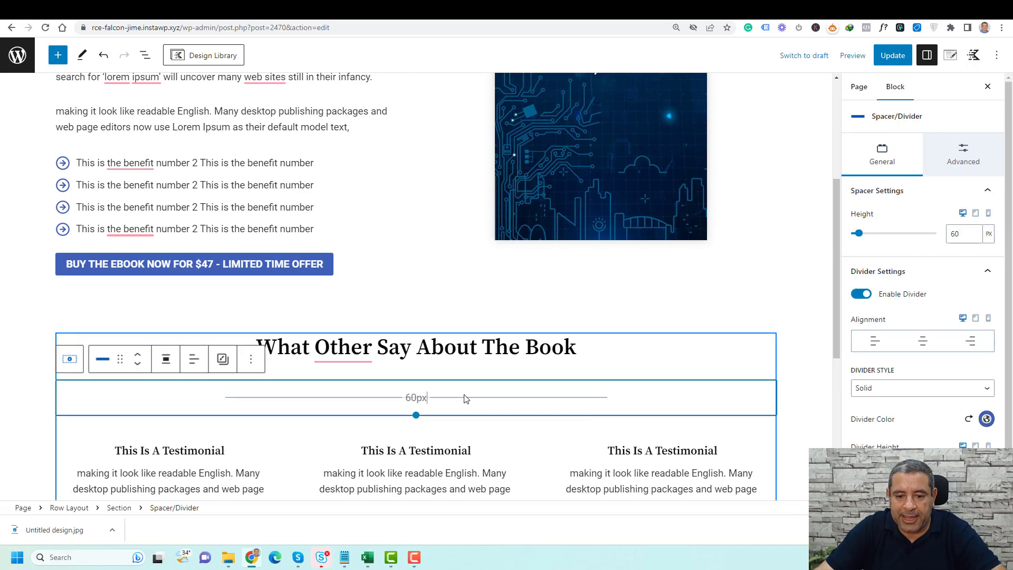
pyautogui.doubleClick(956, 233)
pyautogui.write('20')
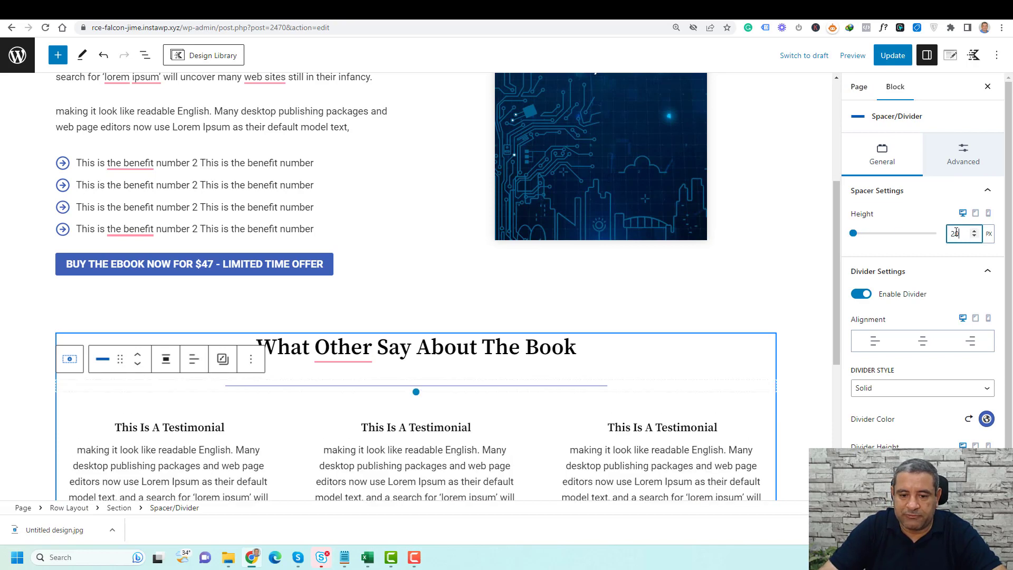
pyautogui.click(893, 55)
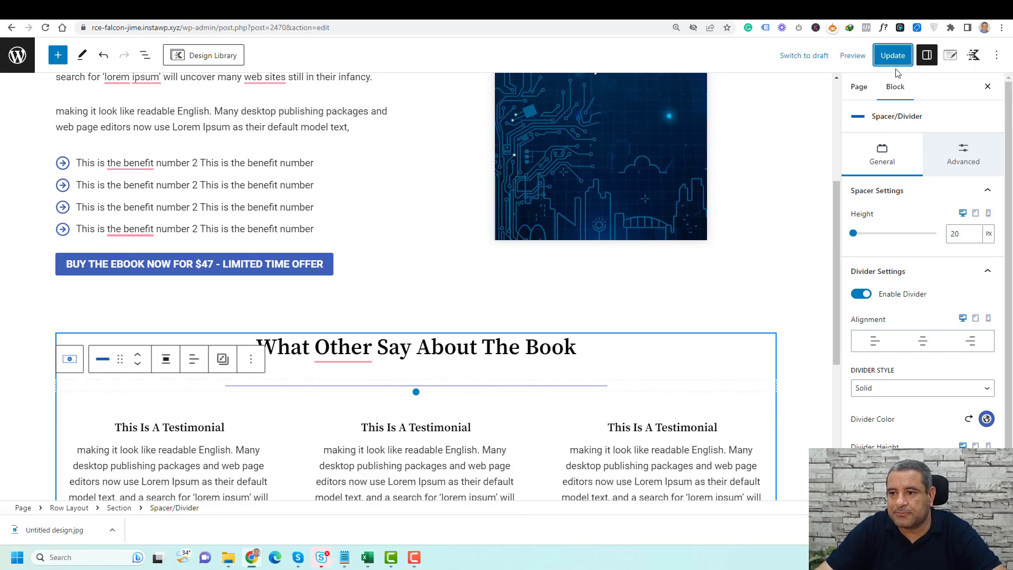
# - Reload the live ebook landing page and compare its layout and spacing with the sample free ebook landing page
pyautogui.hotkey('ctrl', 'Tab')
pyautogui.click(46, 32)
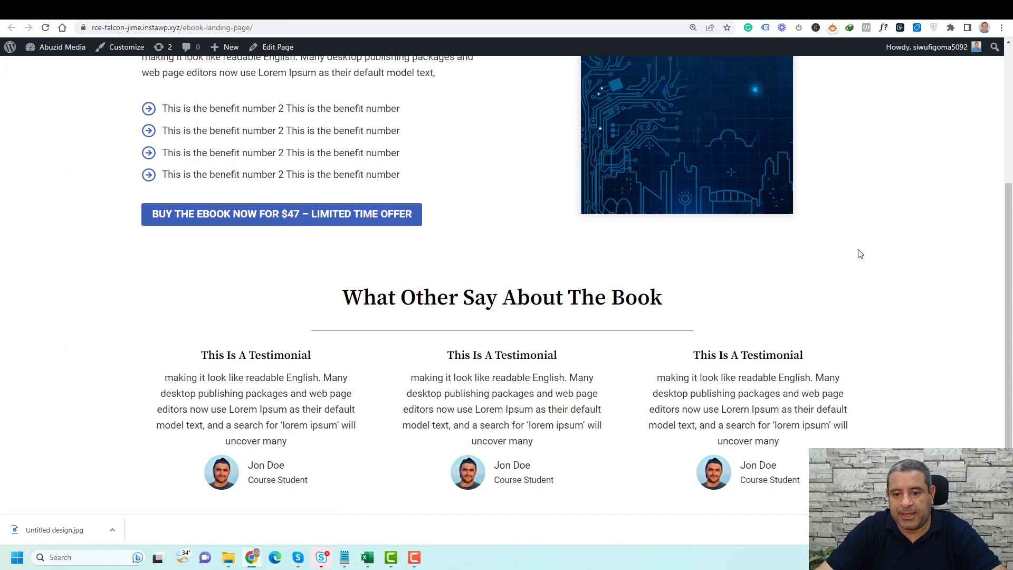
pyautogui.hotkey('ctrl', 'Tab')
pyautogui.scroll(4, 779, 237)
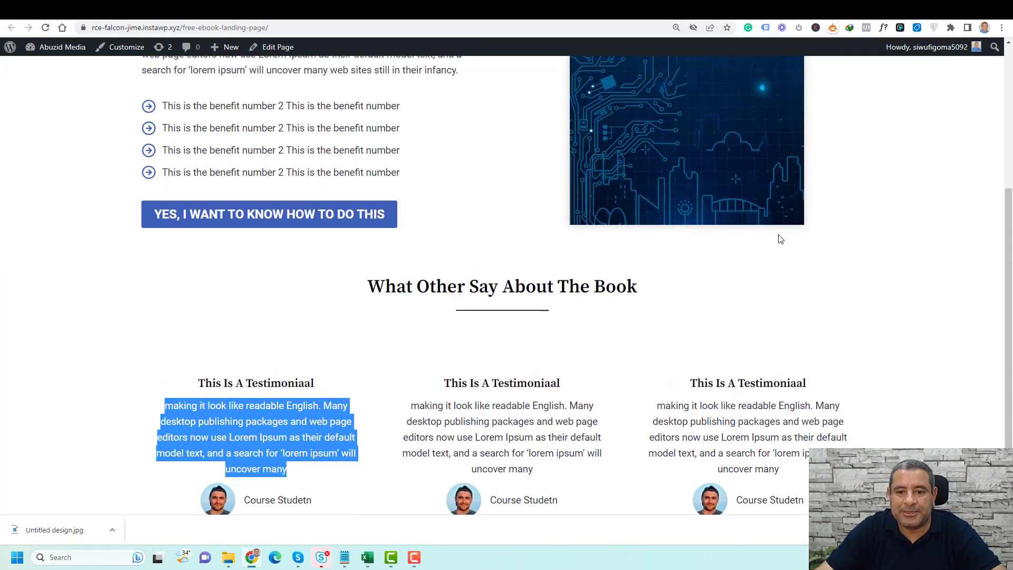
pyautogui.scroll(-4, 779, 239)
pyautogui.hotkey('ctrl', 'Tab')
pyautogui.scroll(4, 468, 260)
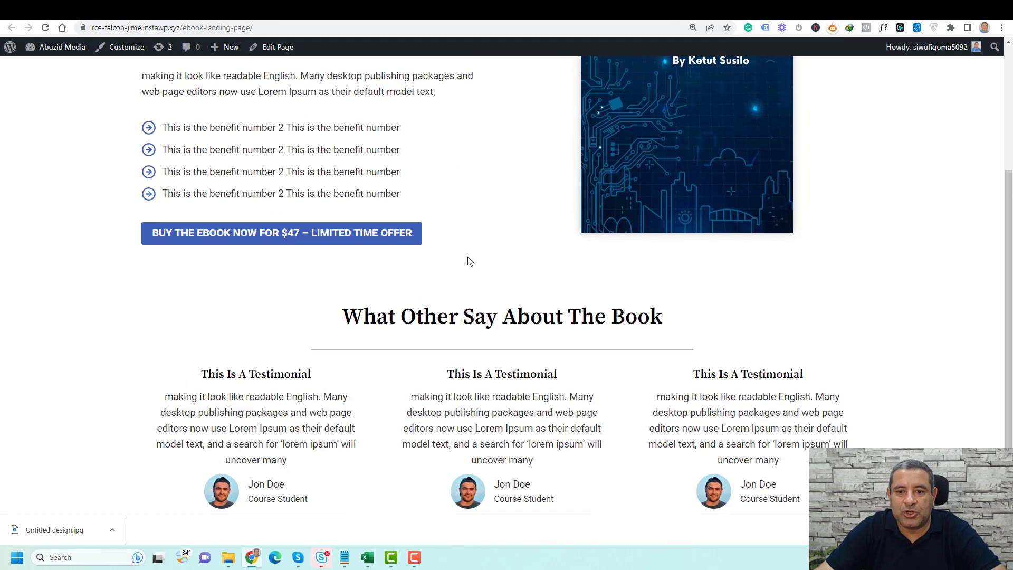
pyautogui.hotkey('ctrl', 'Tab')
pyautogui.scroll(4, 483, 231)
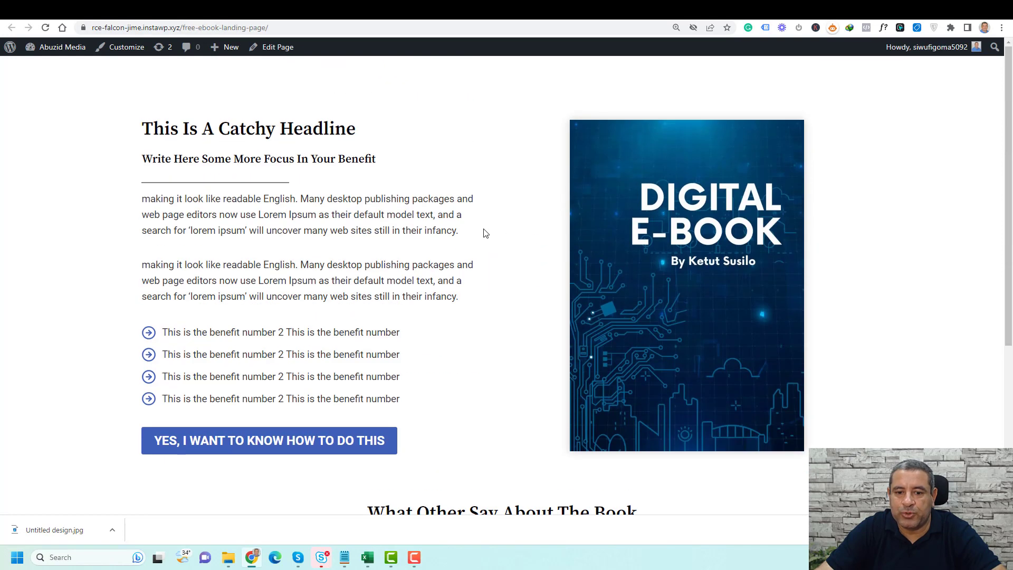
pyautogui.hotkey('ctrl', 'Tab')
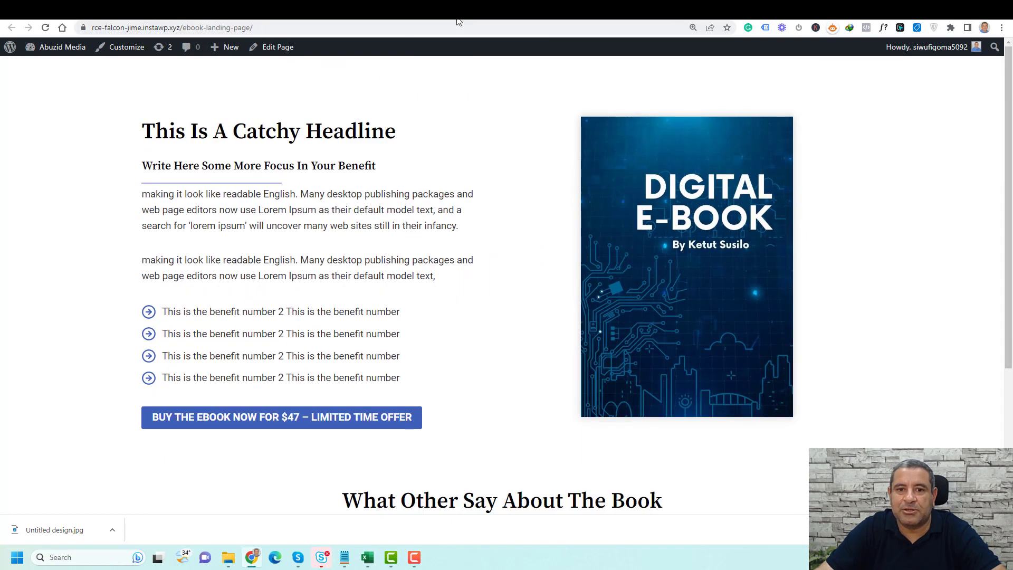
# - Return to the Ebook Landing Page editor and select a Row Layout block at the start of the page
pyautogui.click(364, 10)
pyautogui.scroll(5, 581, 222)
pyautogui.click(786, 285)
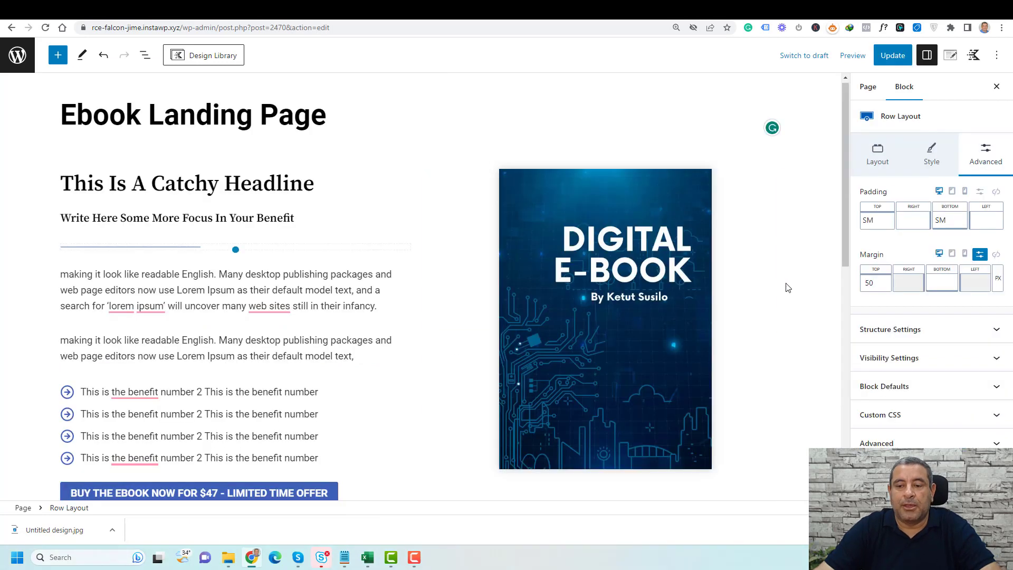